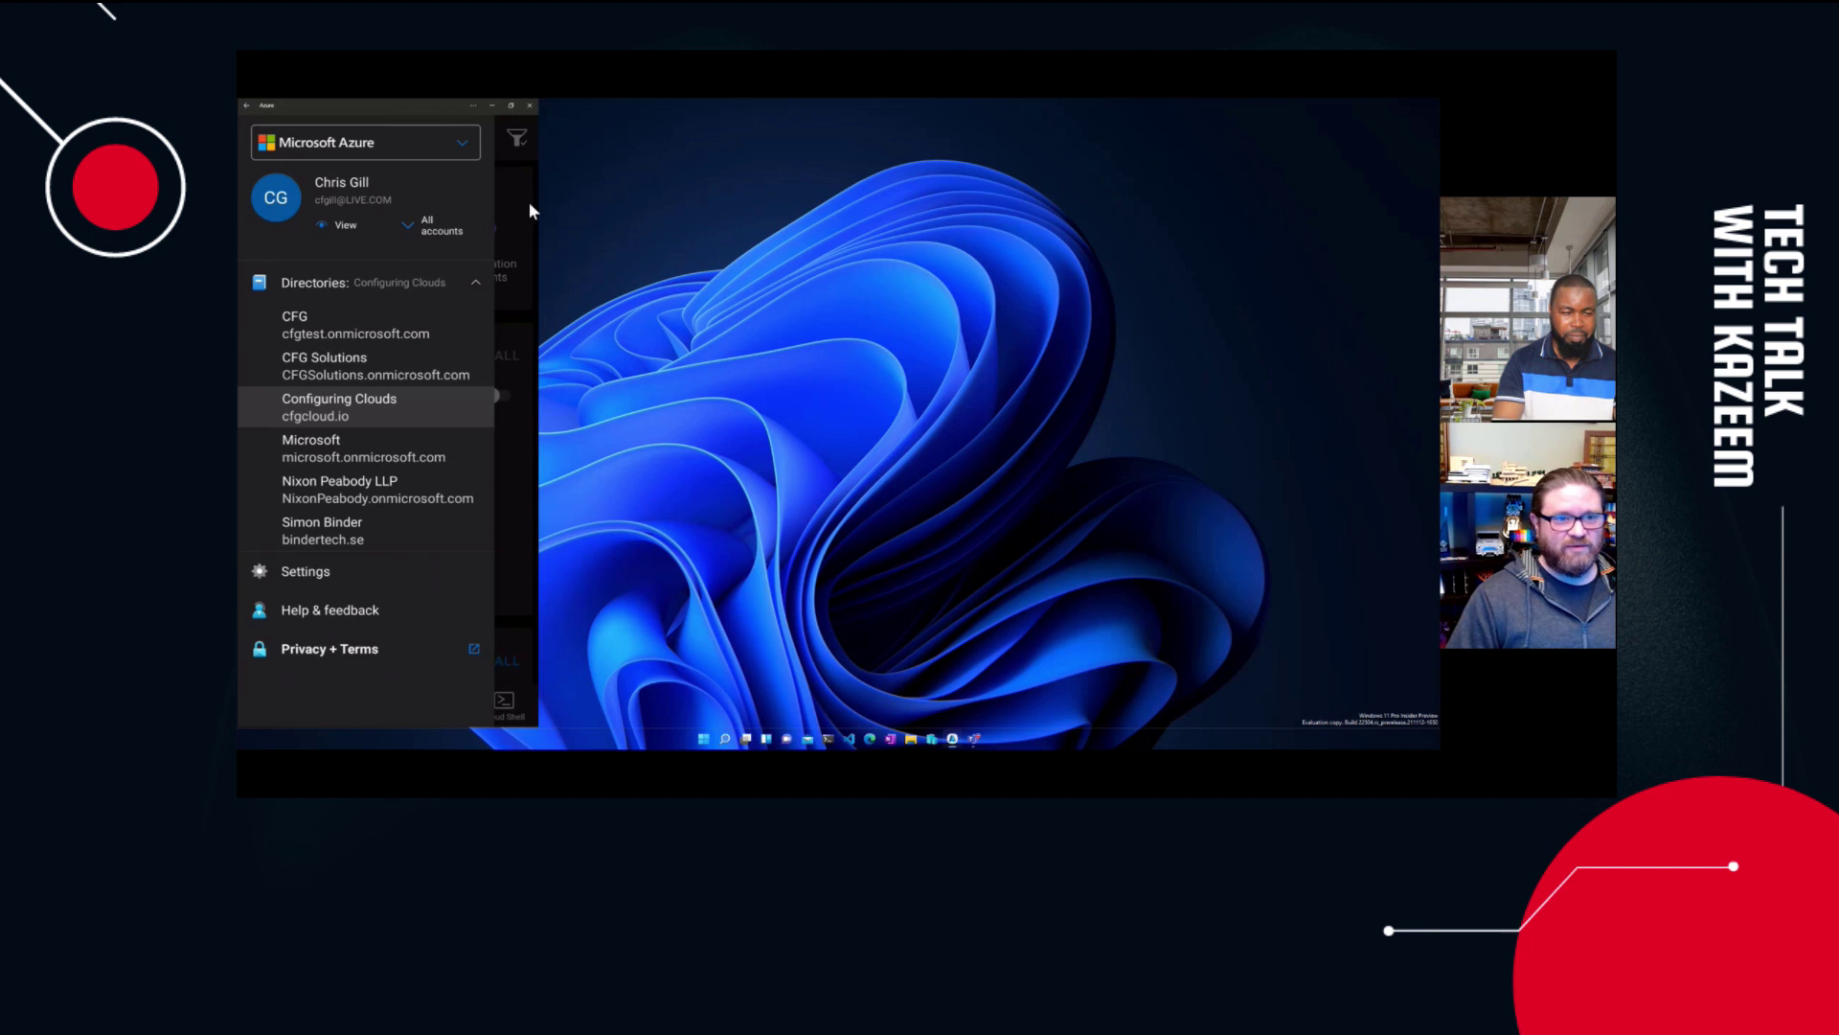
# - Close the account menu and look through the Home sections from Azure services down to Favorites
pyautogui.click(529, 201)
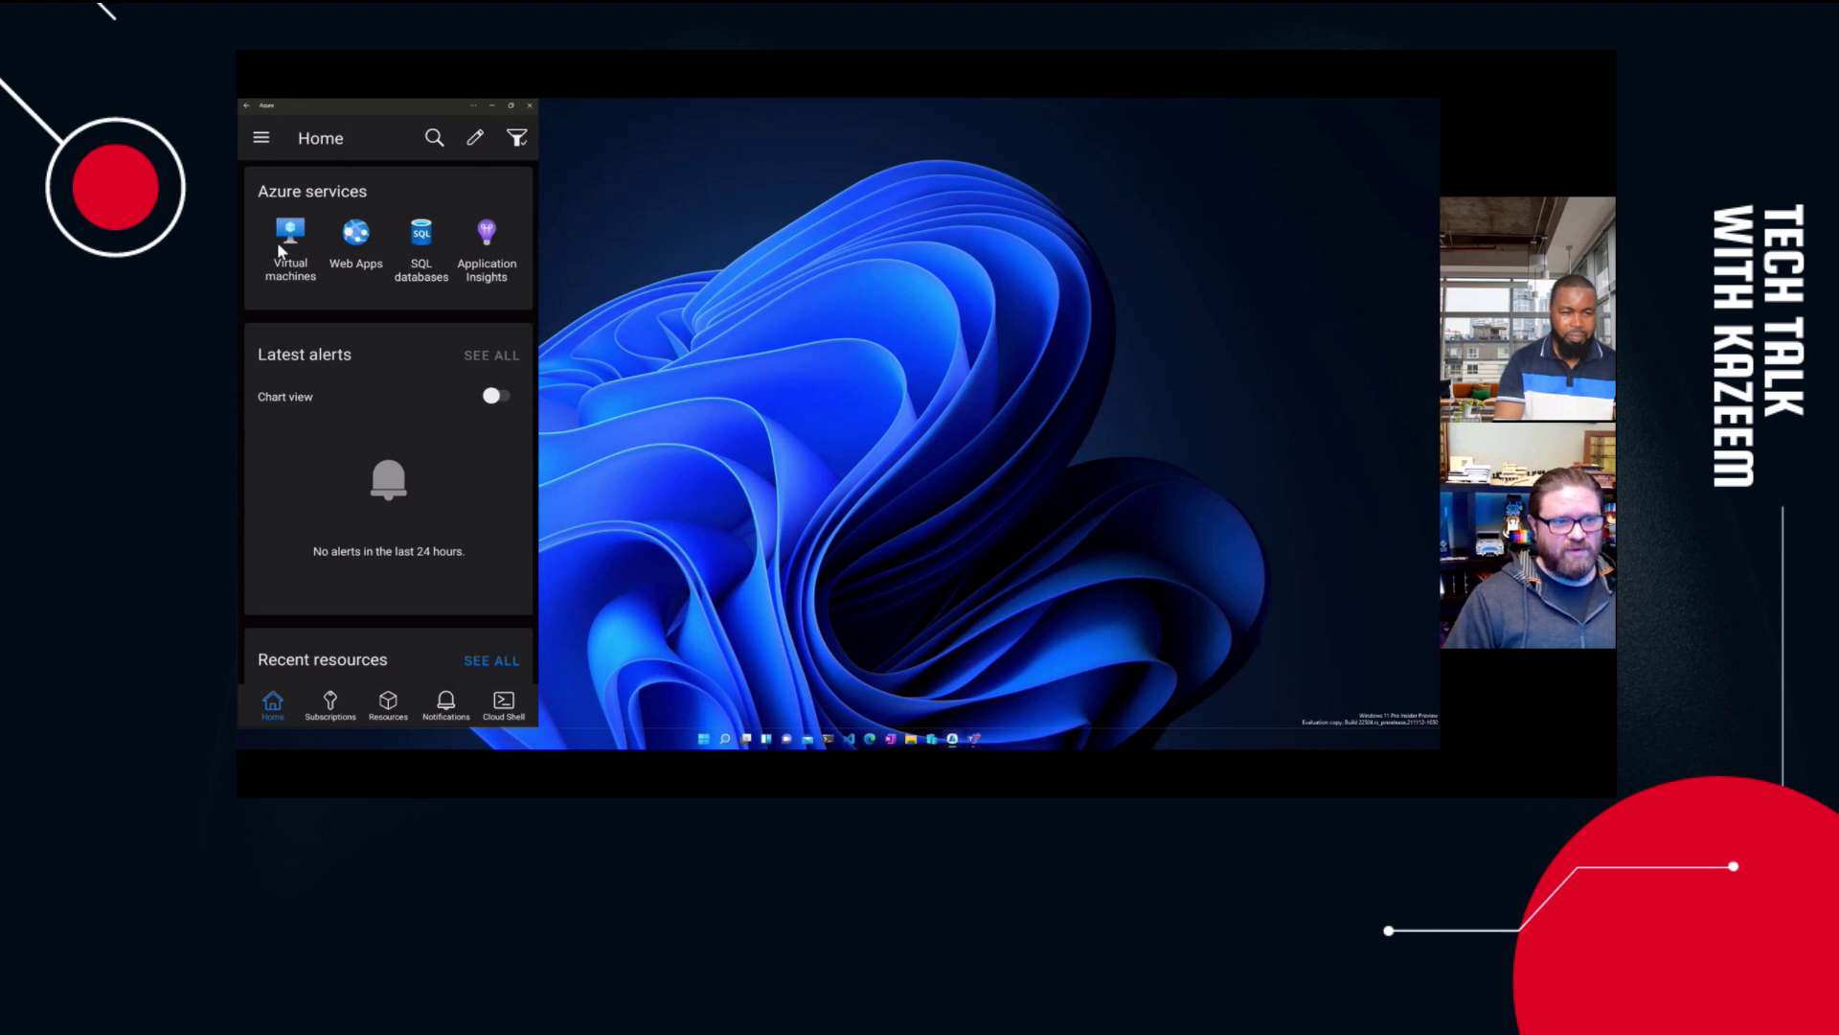
pyautogui.scroll(-3, 504, 516)
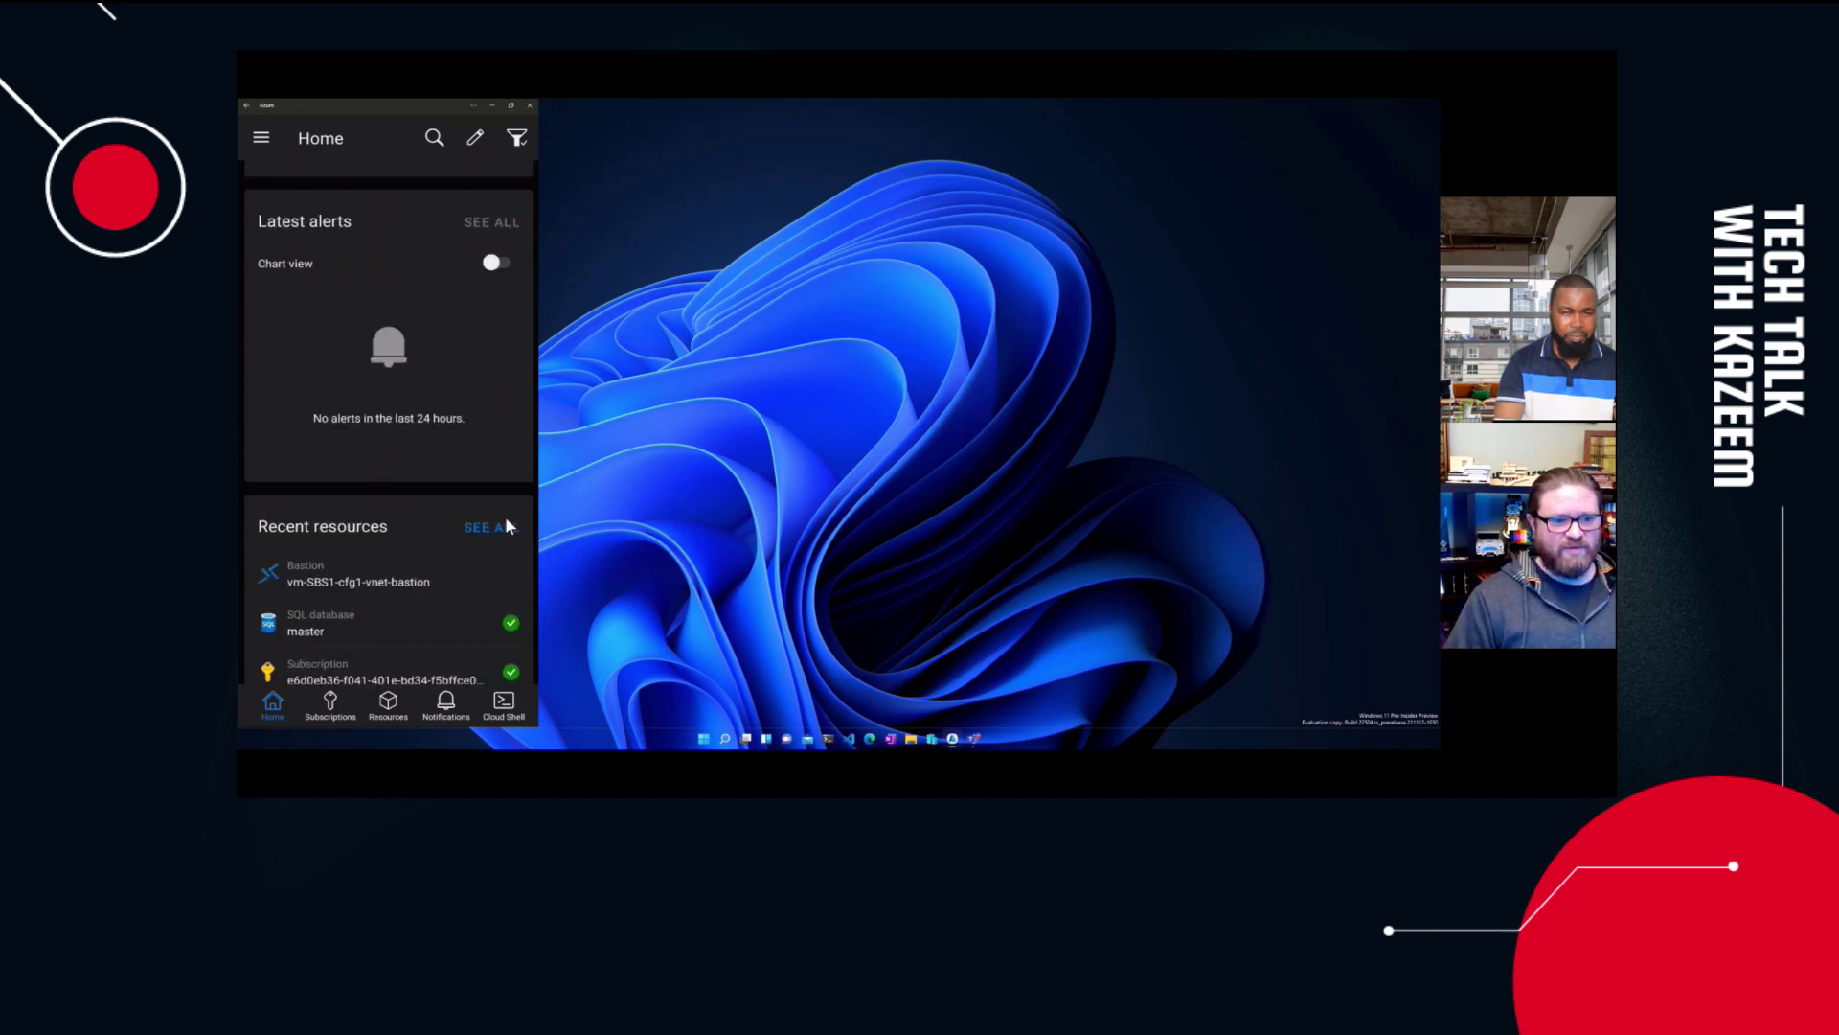
pyautogui.scroll(-2, 479, 498)
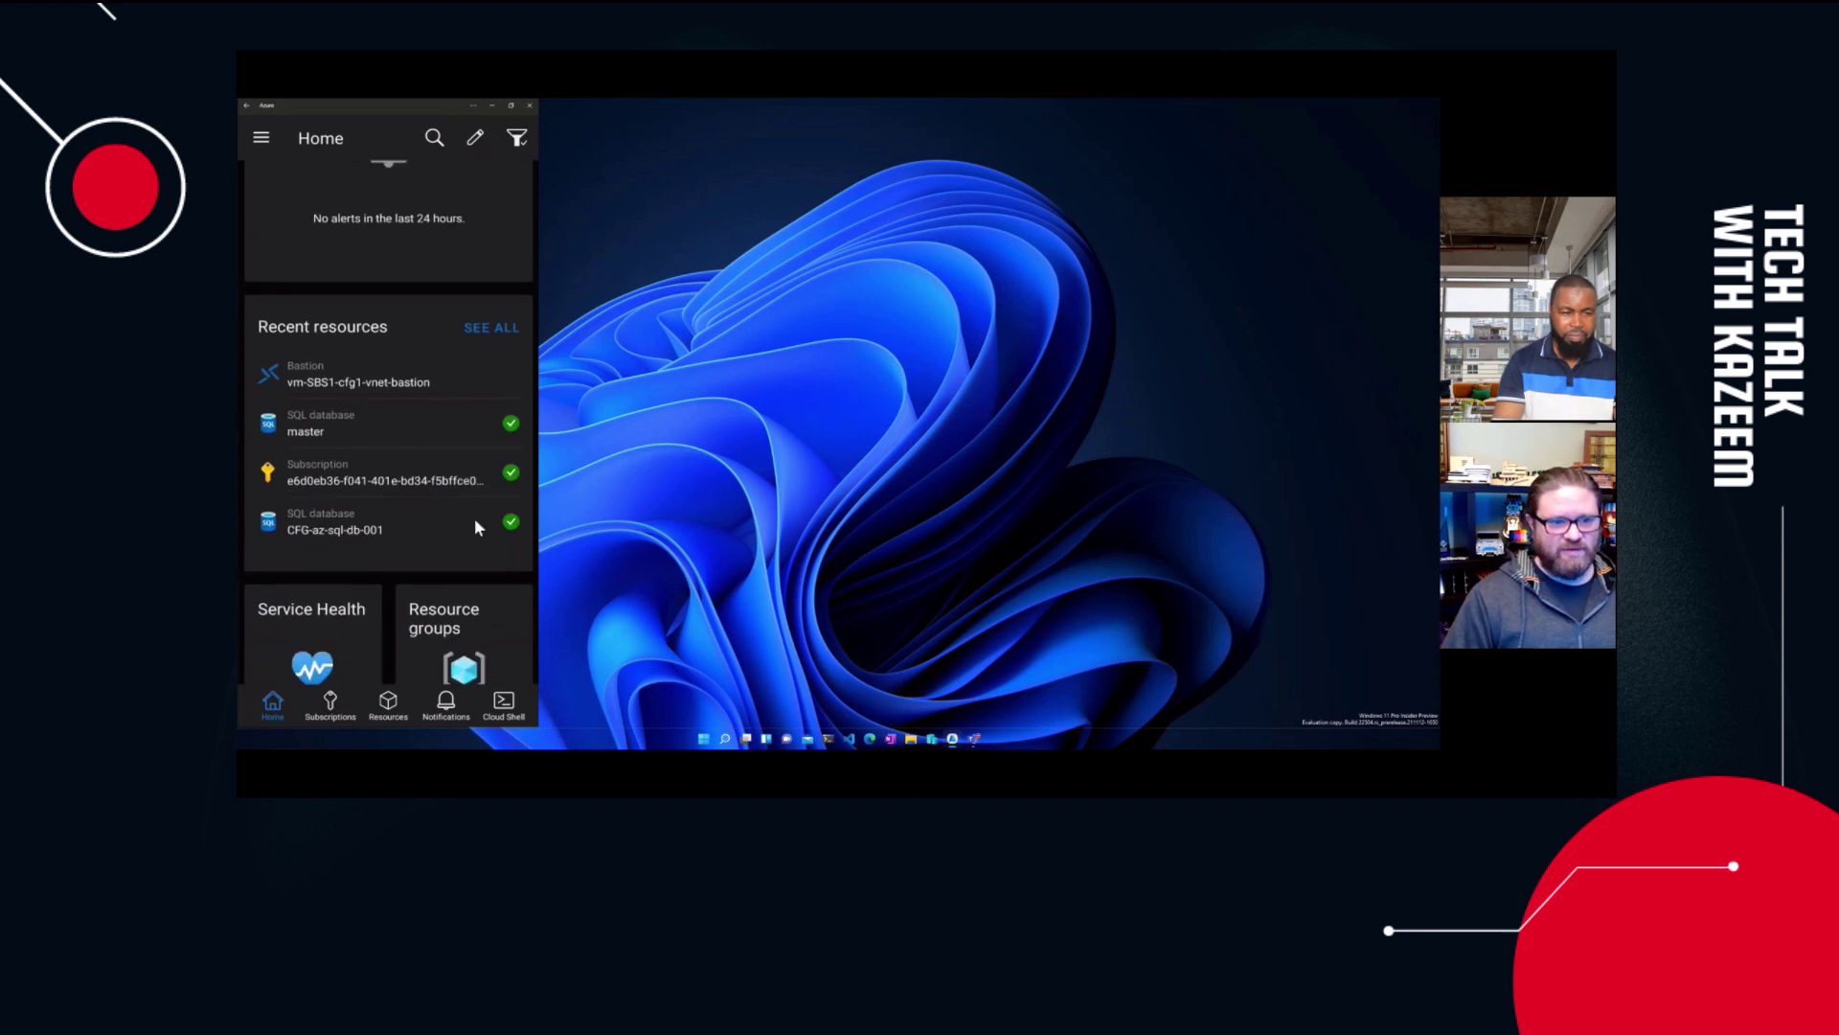
pyautogui.scroll(-2, 435, 410)
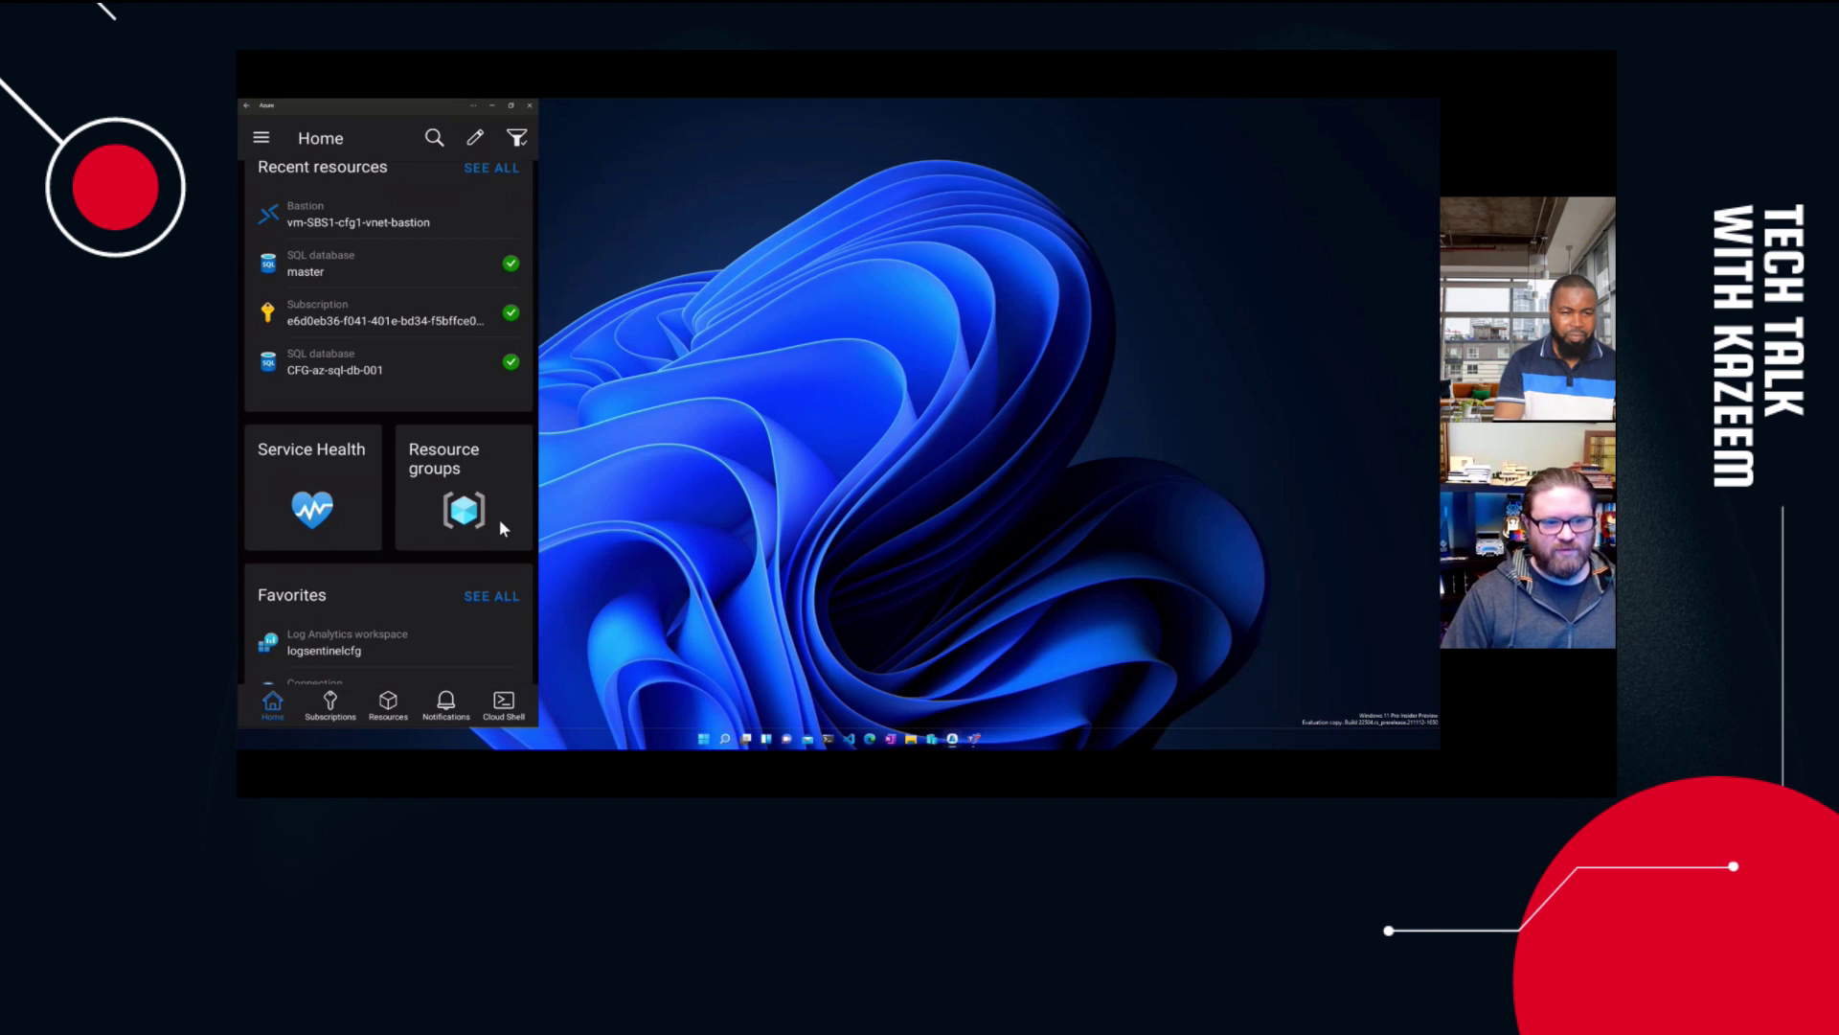
pyautogui.scroll(-2, 498, 520)
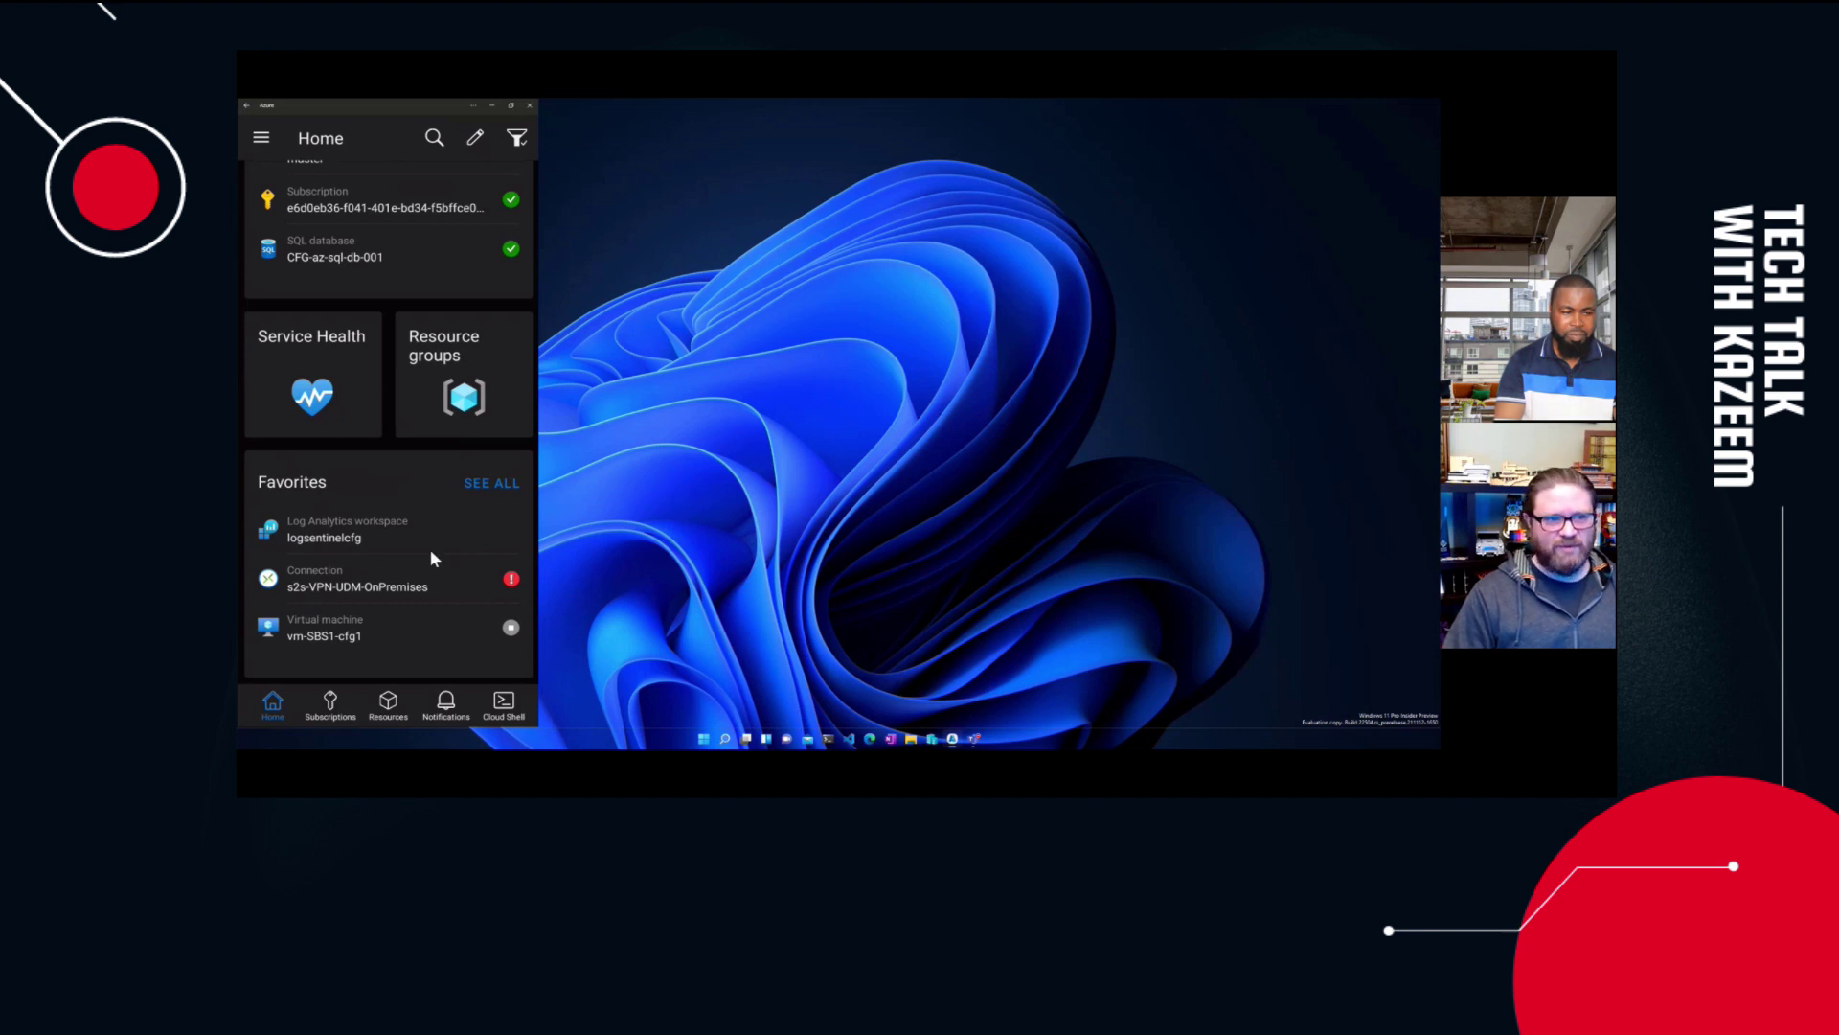
pyautogui.scroll(5, 431, 557)
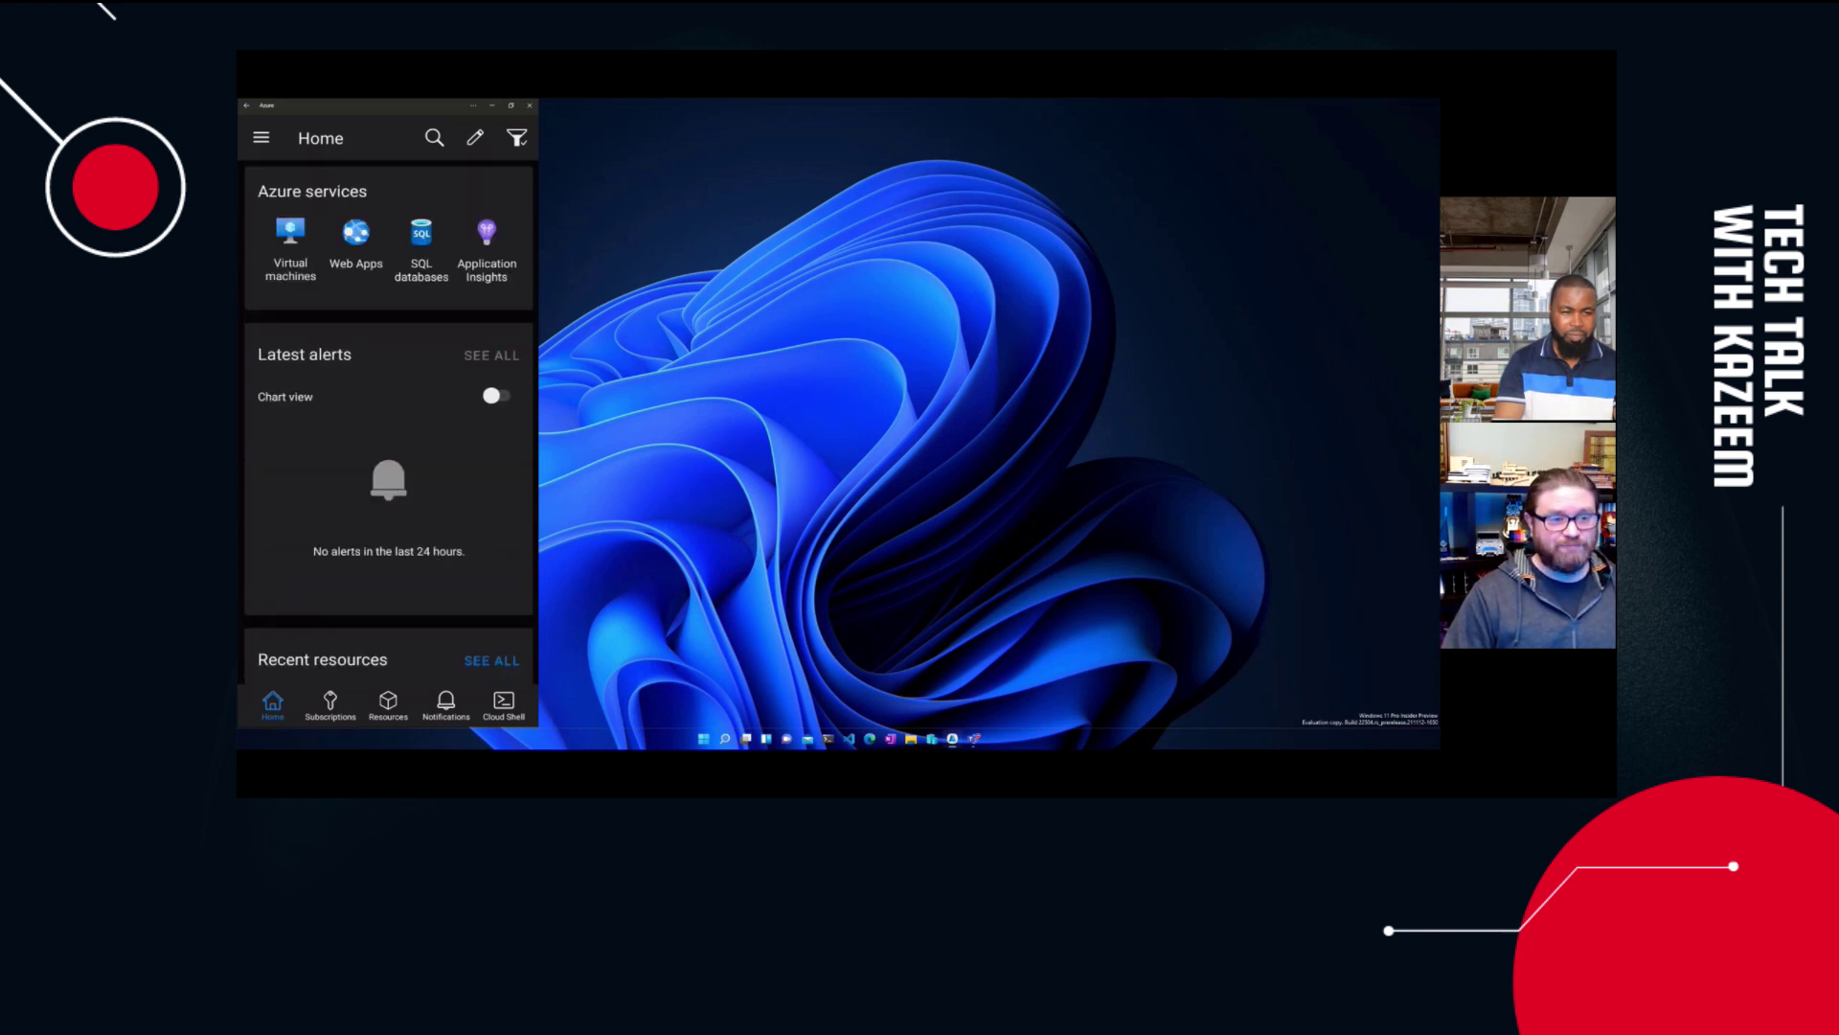
# - Open the vm-SBS1-cfg1 virtual machine and review its metrics, states, resource health and properties
pyautogui.click(293, 240)
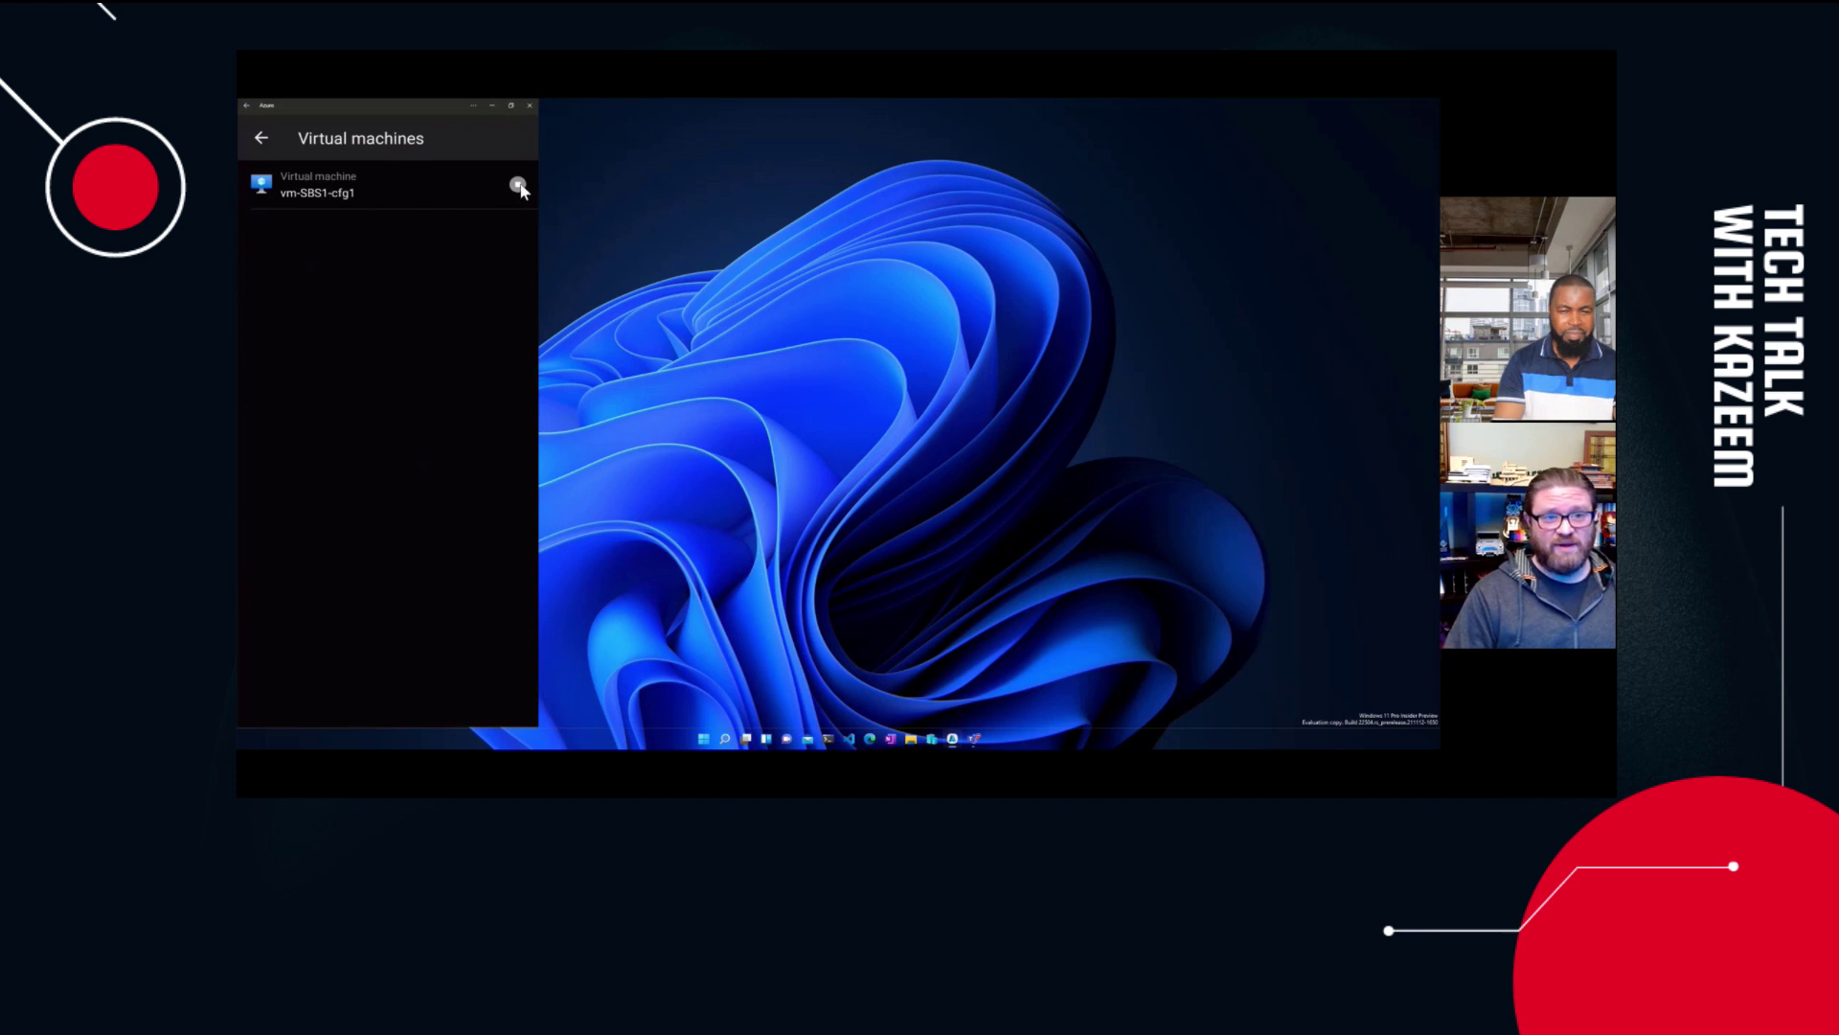
pyautogui.click(327, 181)
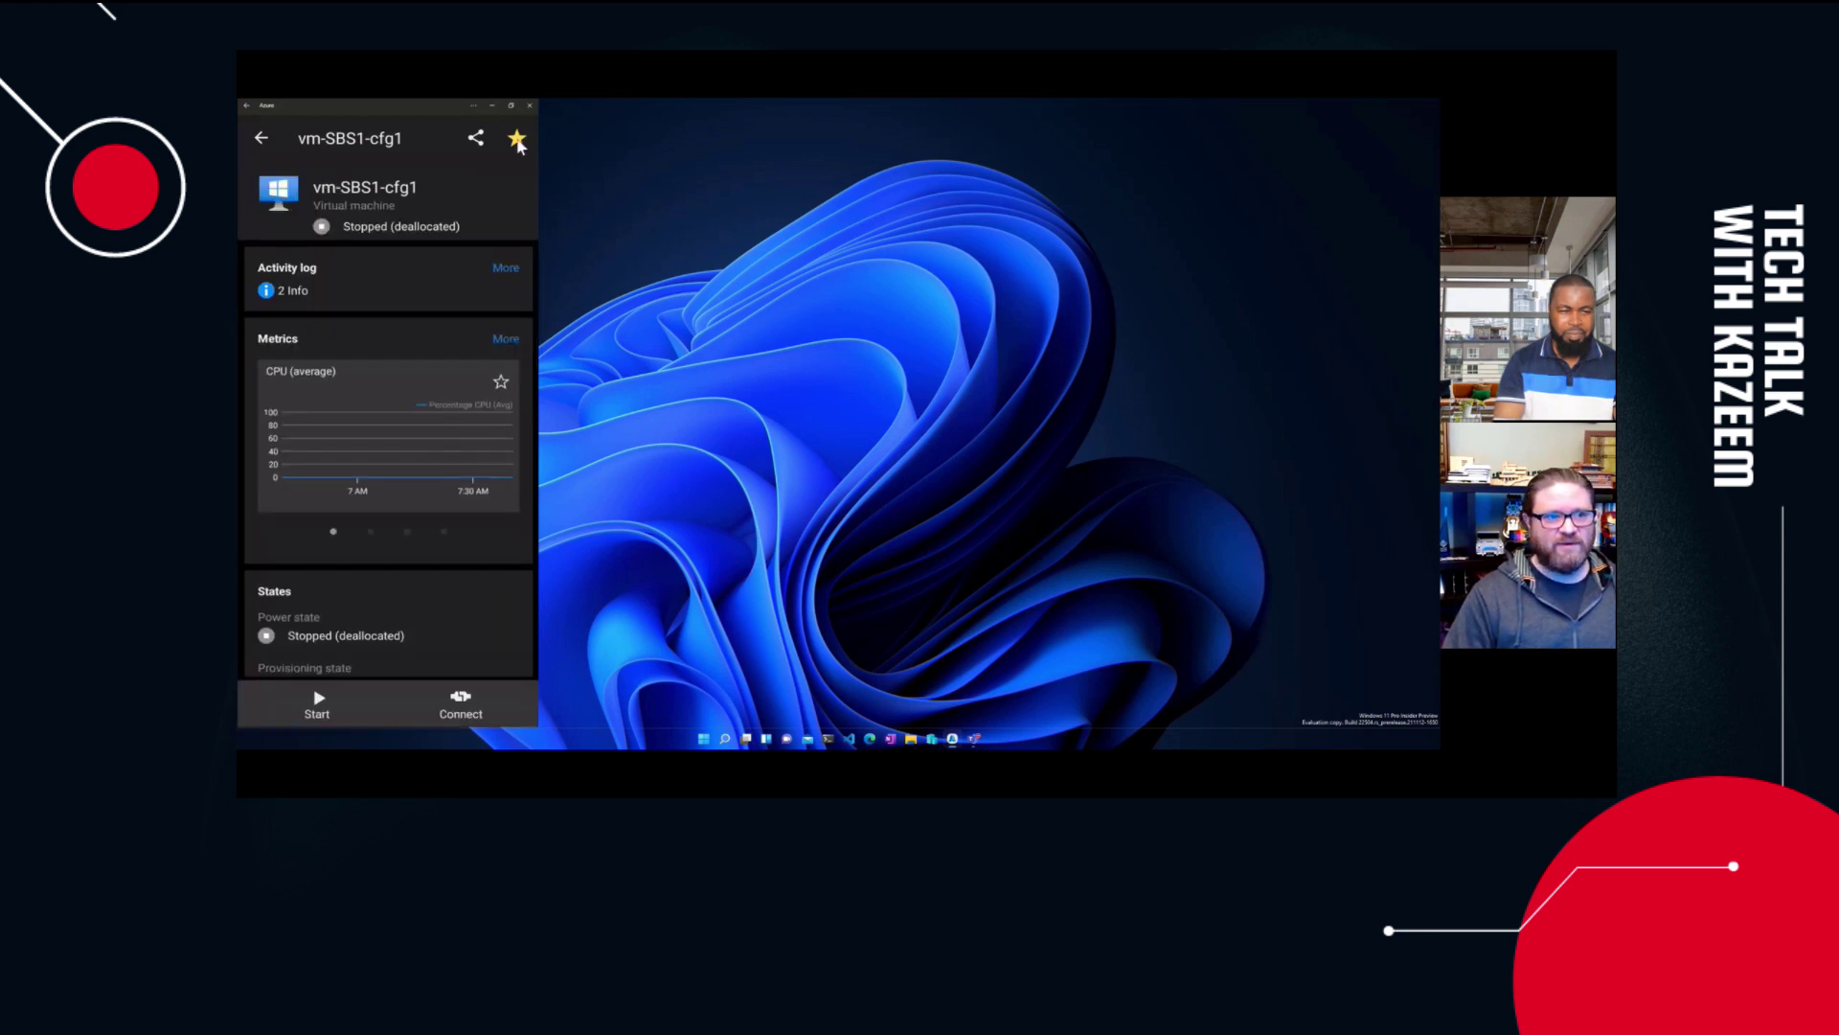
pyautogui.scroll(-1, 373, 383)
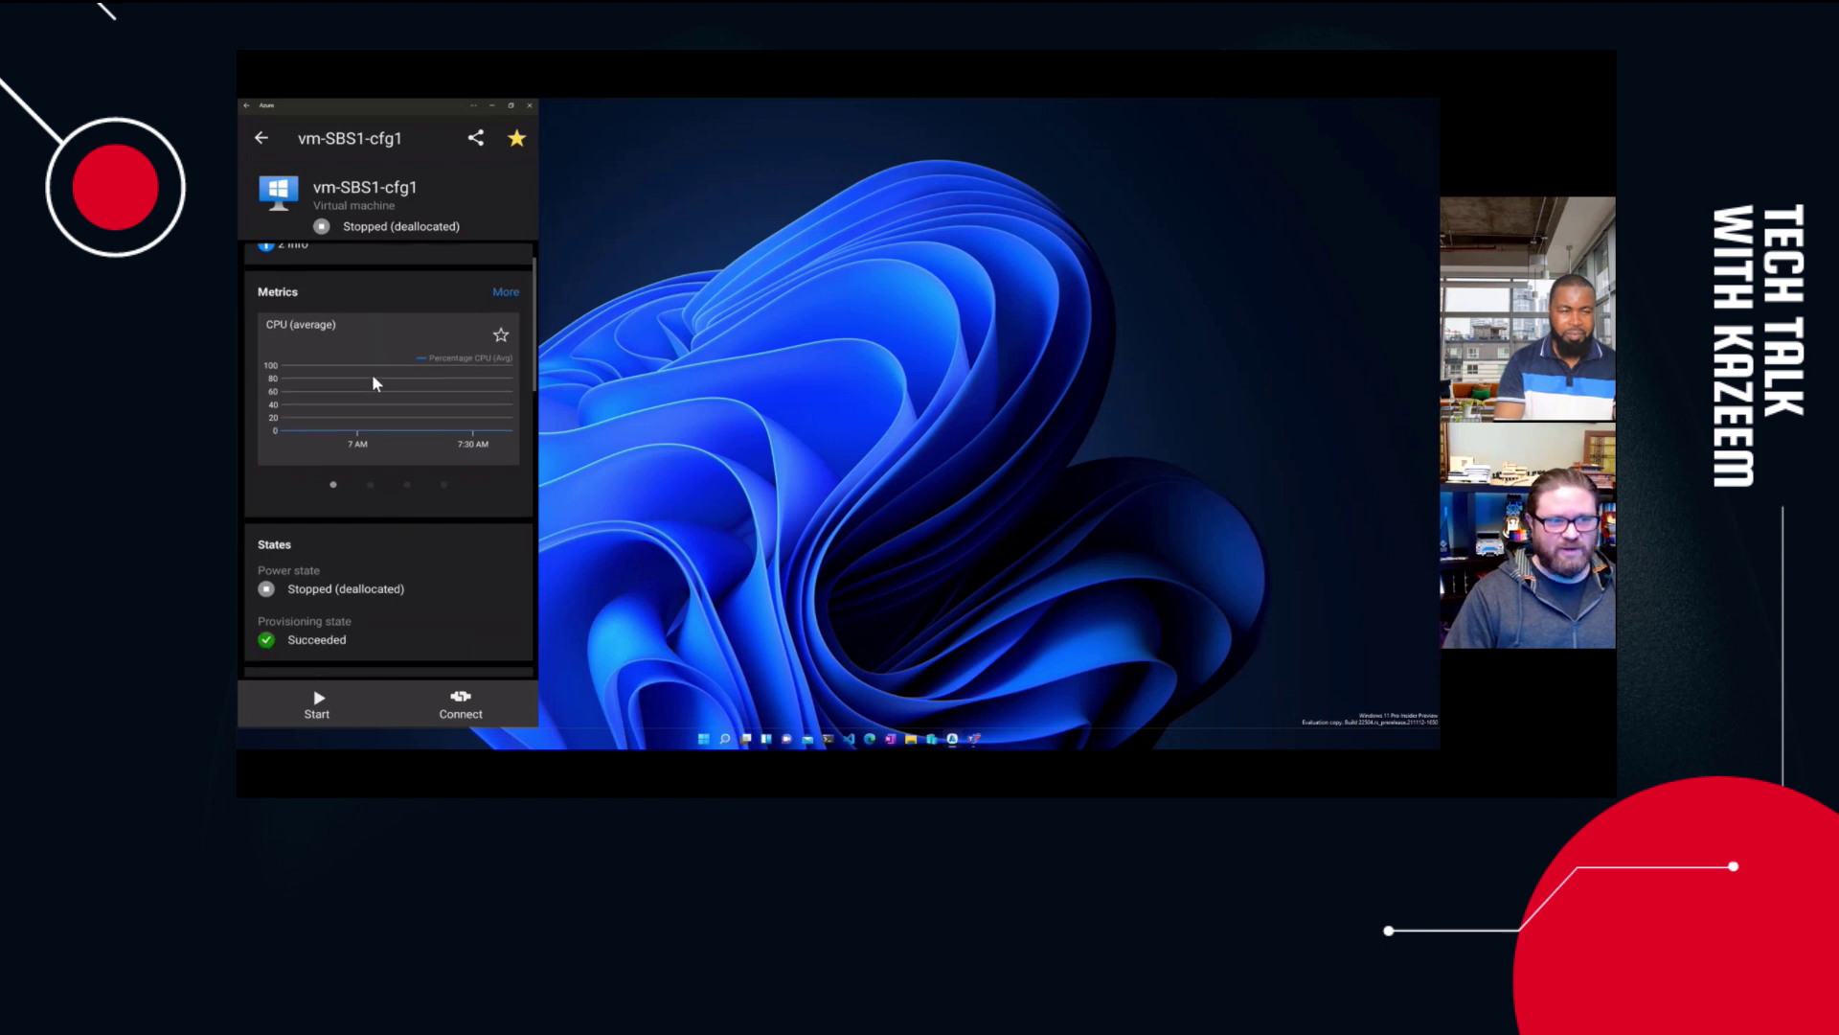
pyautogui.scroll(-5, 373, 383)
pyautogui.scroll(-2, 362, 410)
pyautogui.scroll(8, 362, 410)
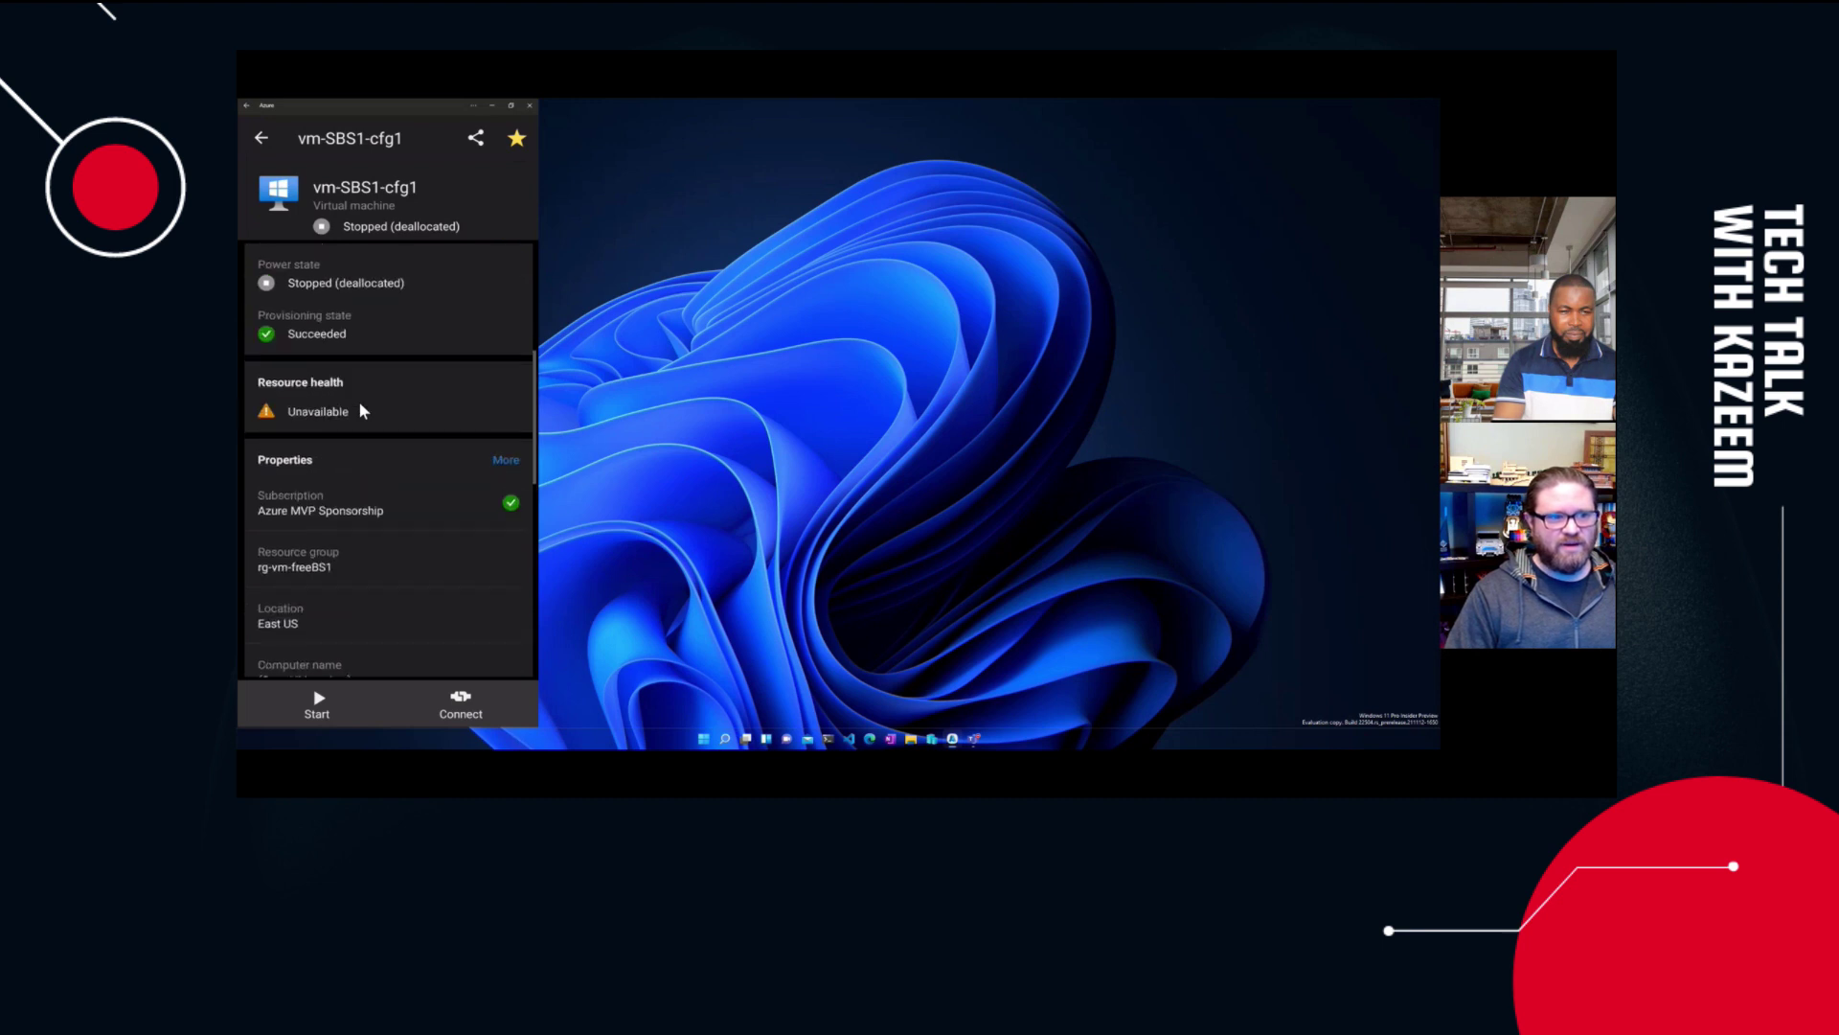
# - Start the vm-SBS1-cfg1 virtual machine and return to Home
pyautogui.click(317, 706)
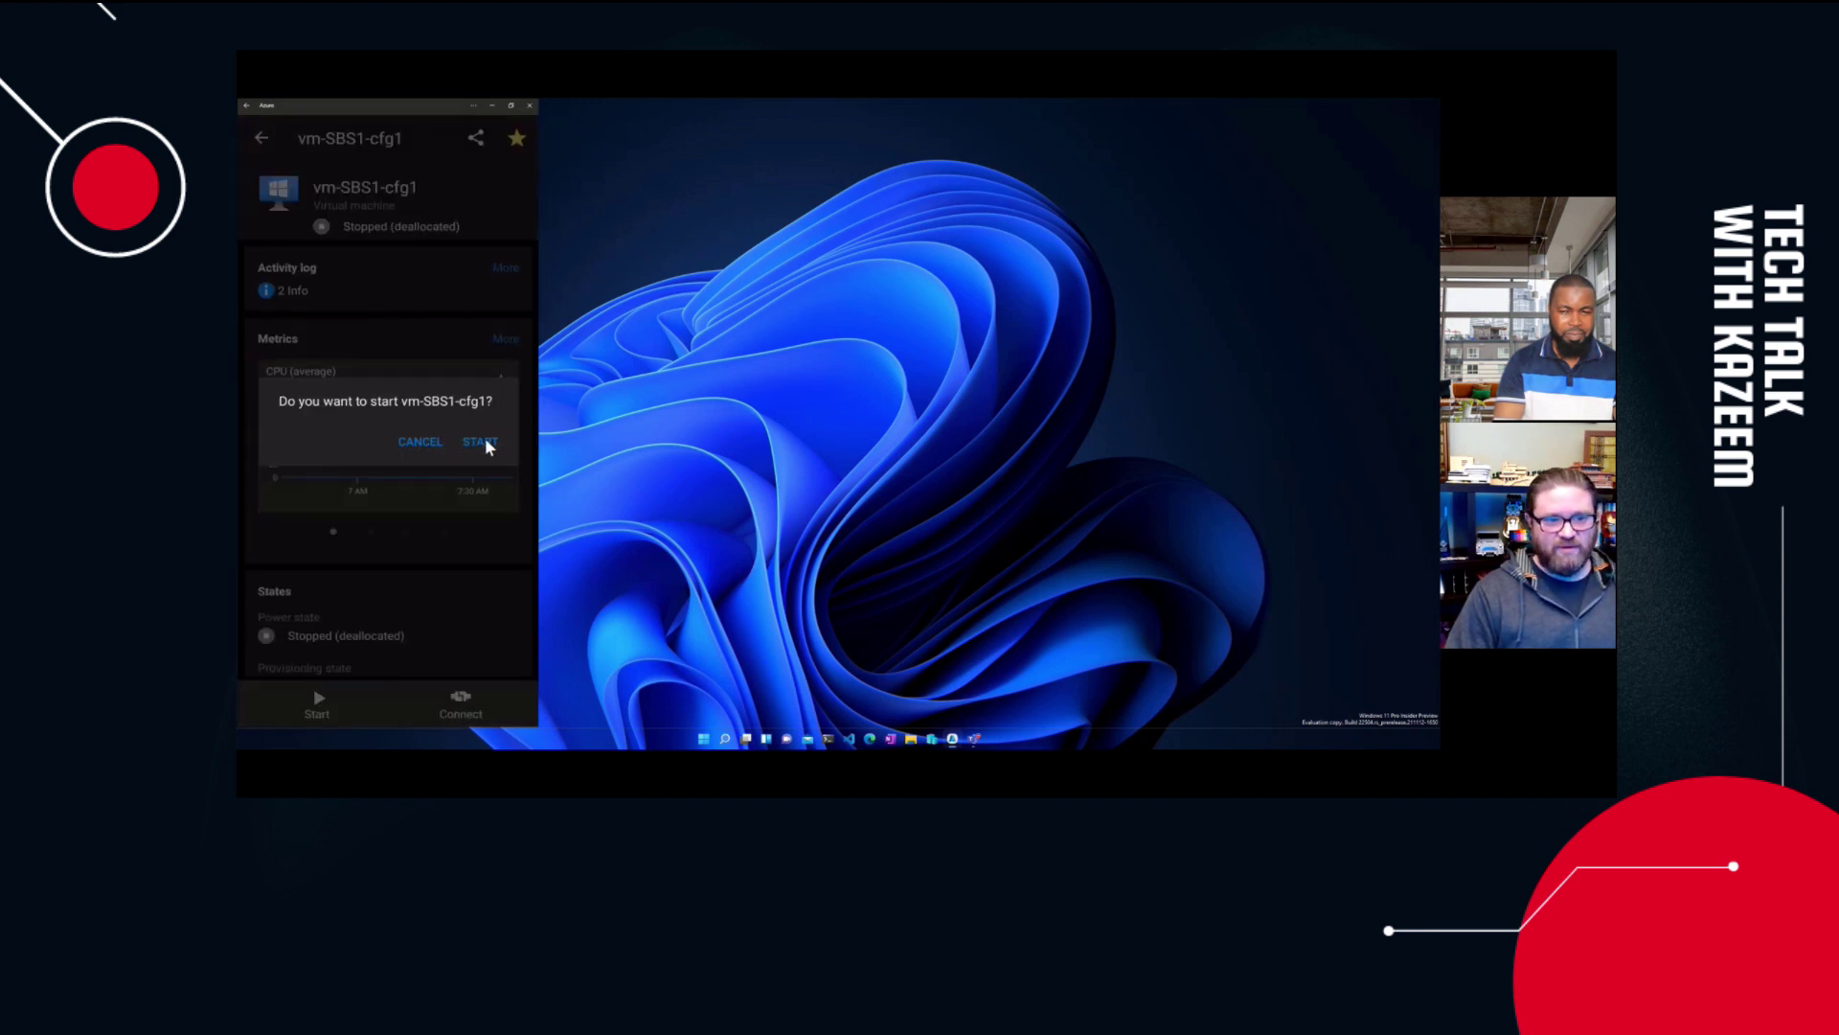
pyautogui.click(481, 442)
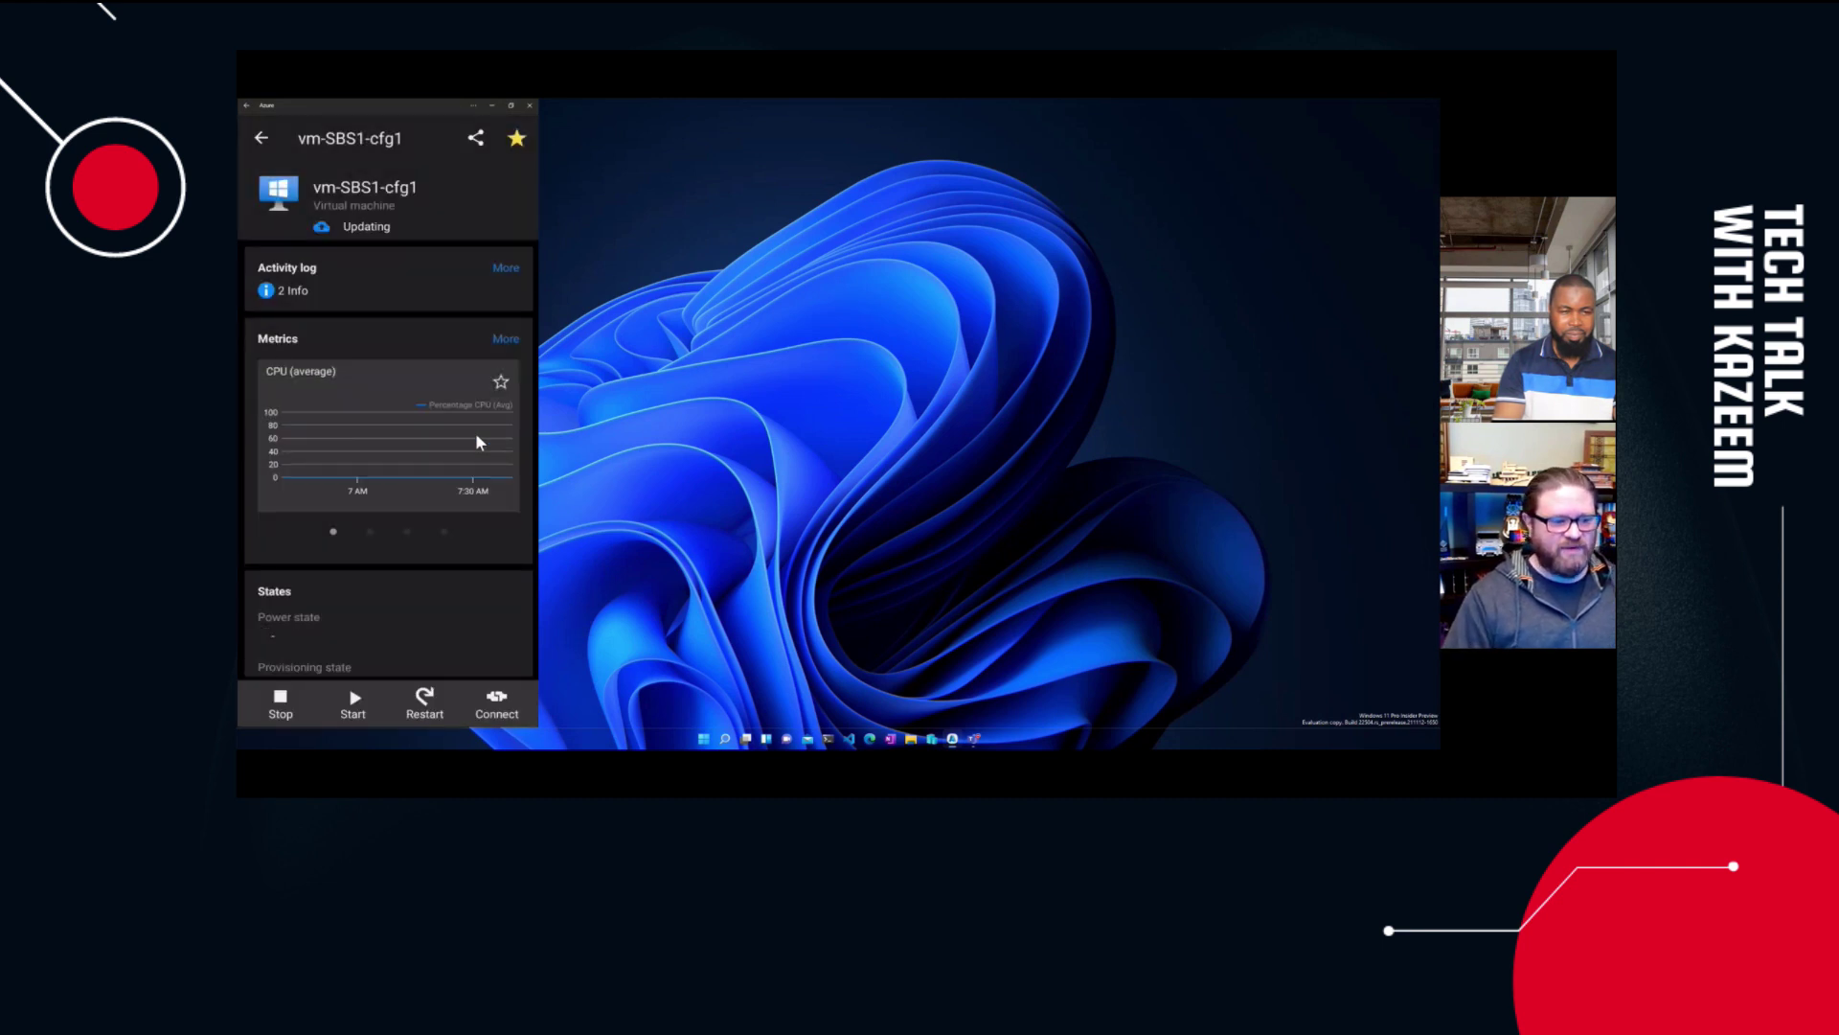
pyautogui.click(260, 142)
pyautogui.click(258, 139)
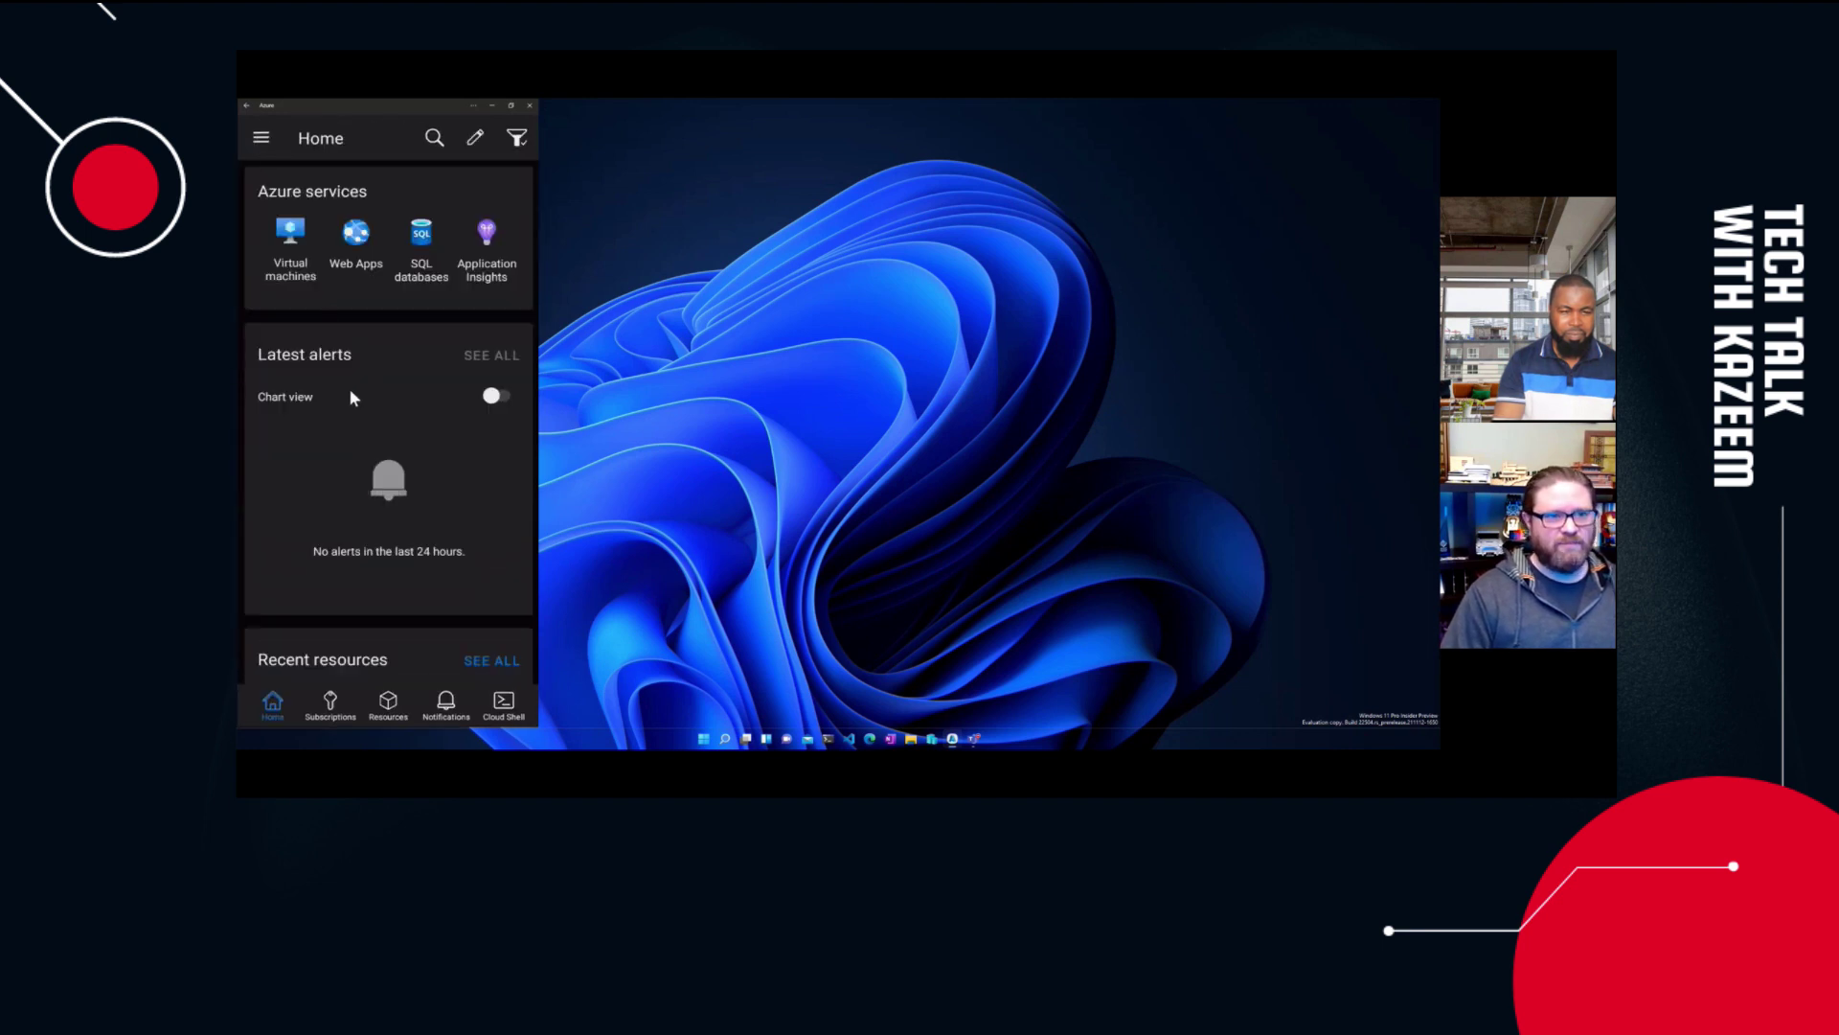
# - Open the CFG-az-sql-db-001 SQL database, review its metrics, health and properties, and return to Home
pyautogui.click(423, 240)
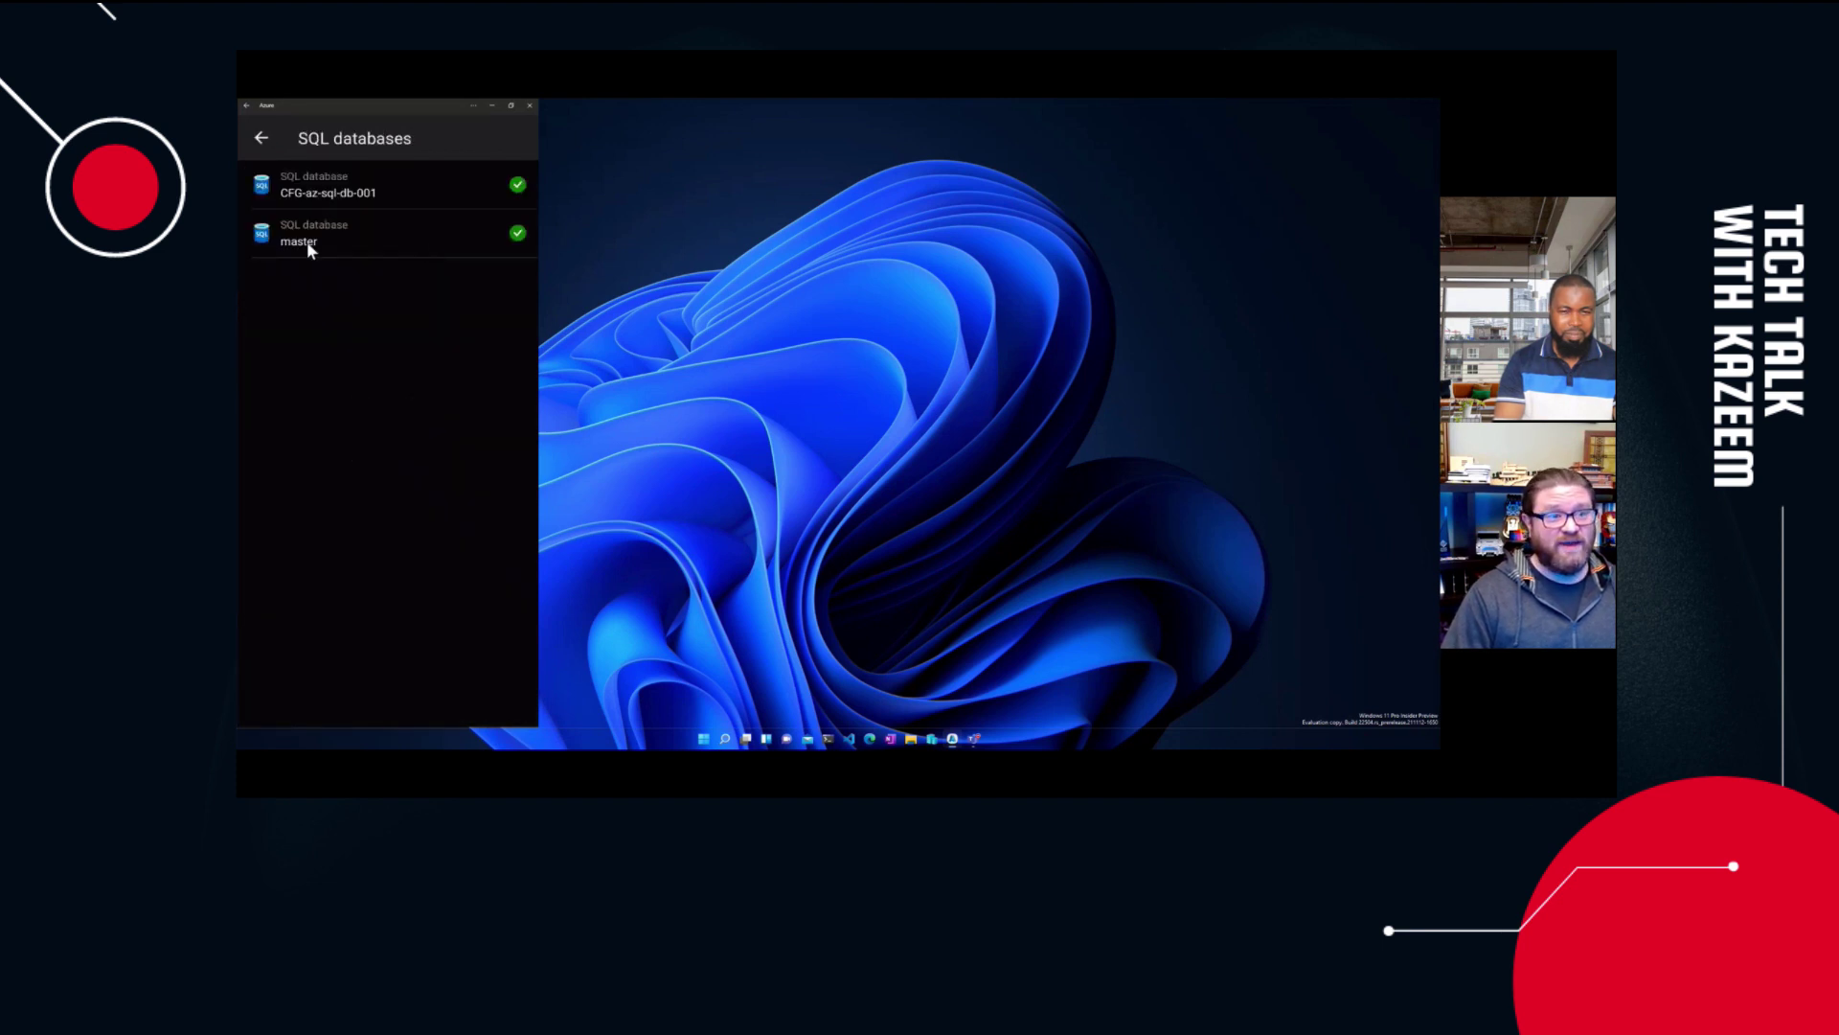
pyautogui.click(332, 193)
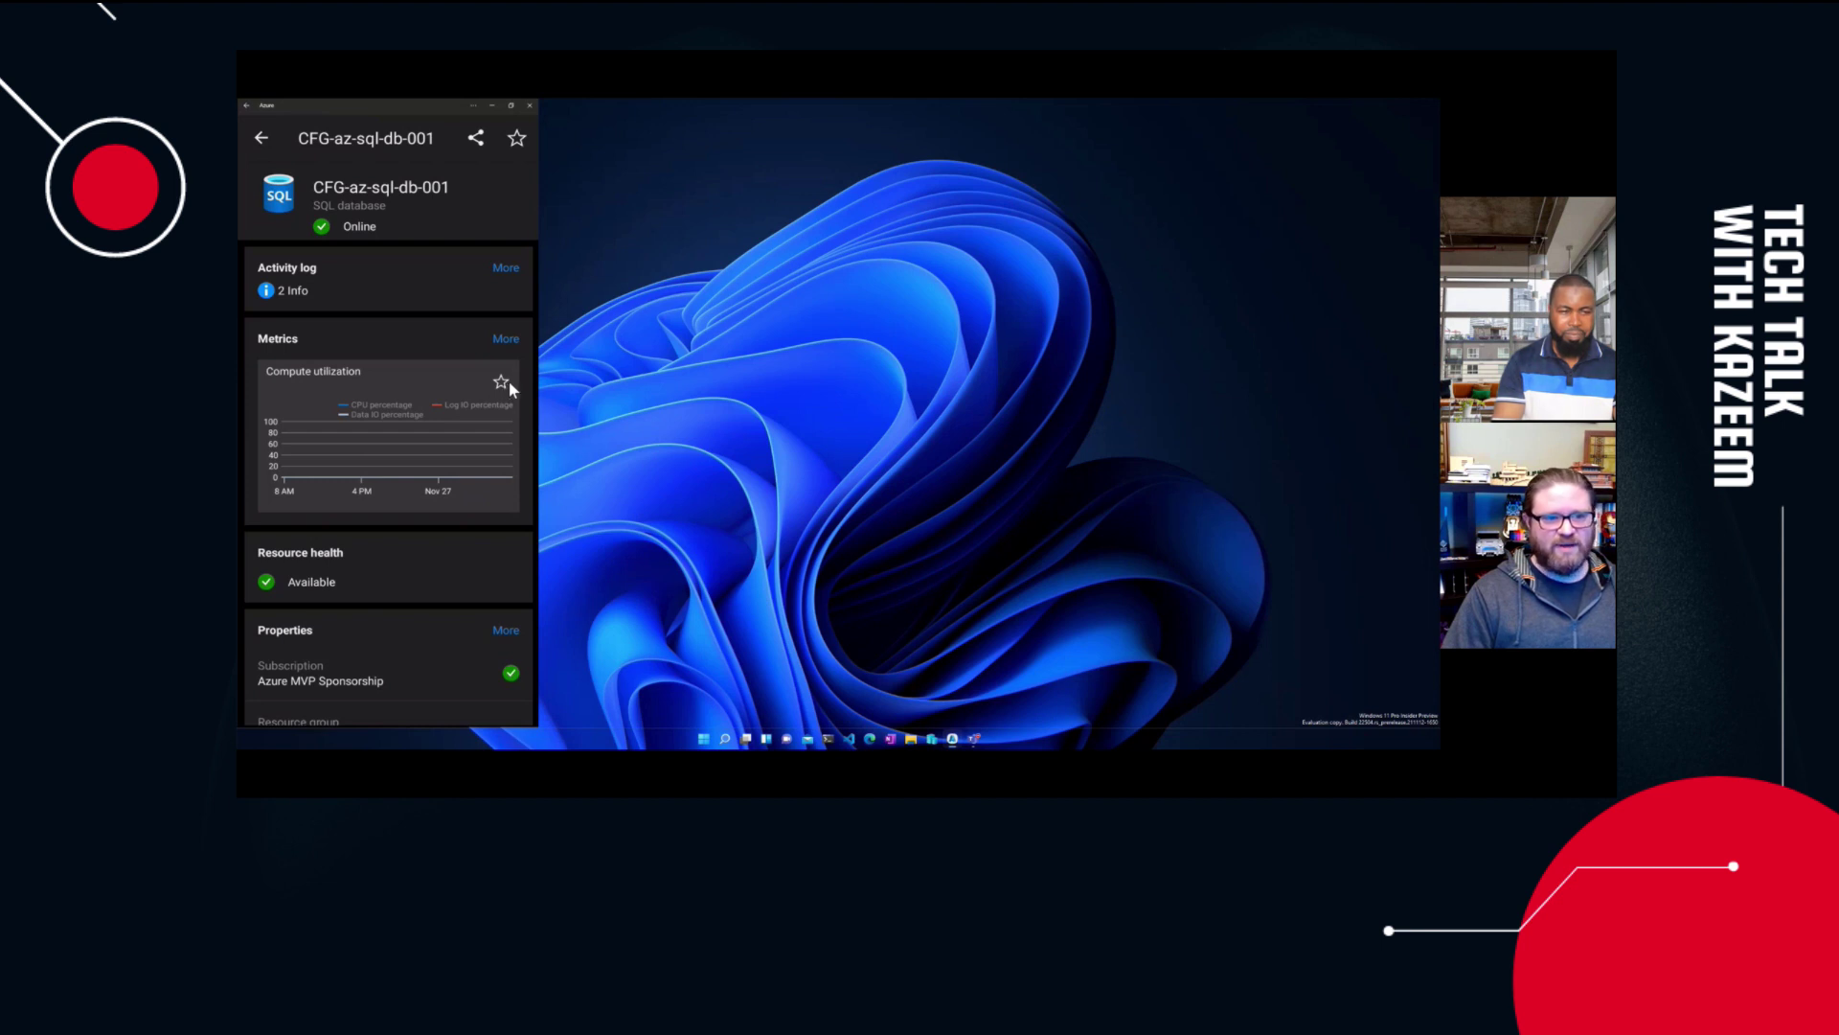
pyautogui.scroll(-4, 436, 537)
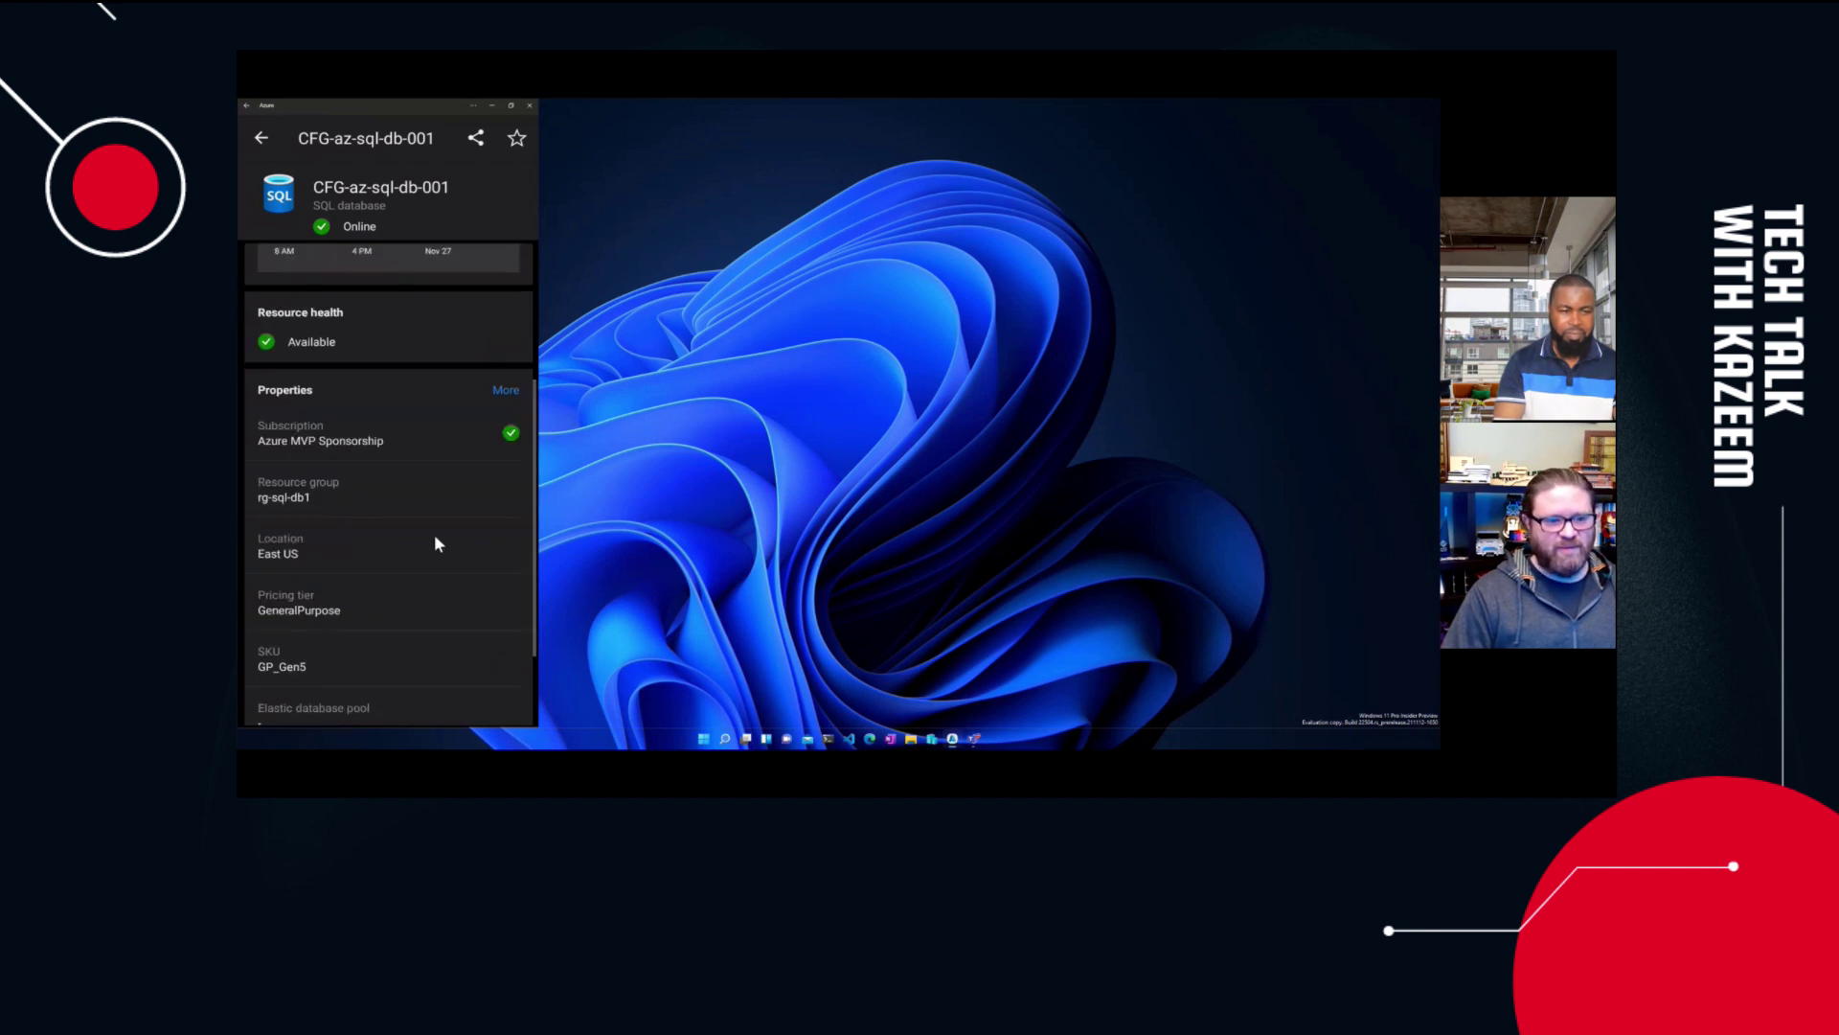
pyautogui.scroll(4, 436, 543)
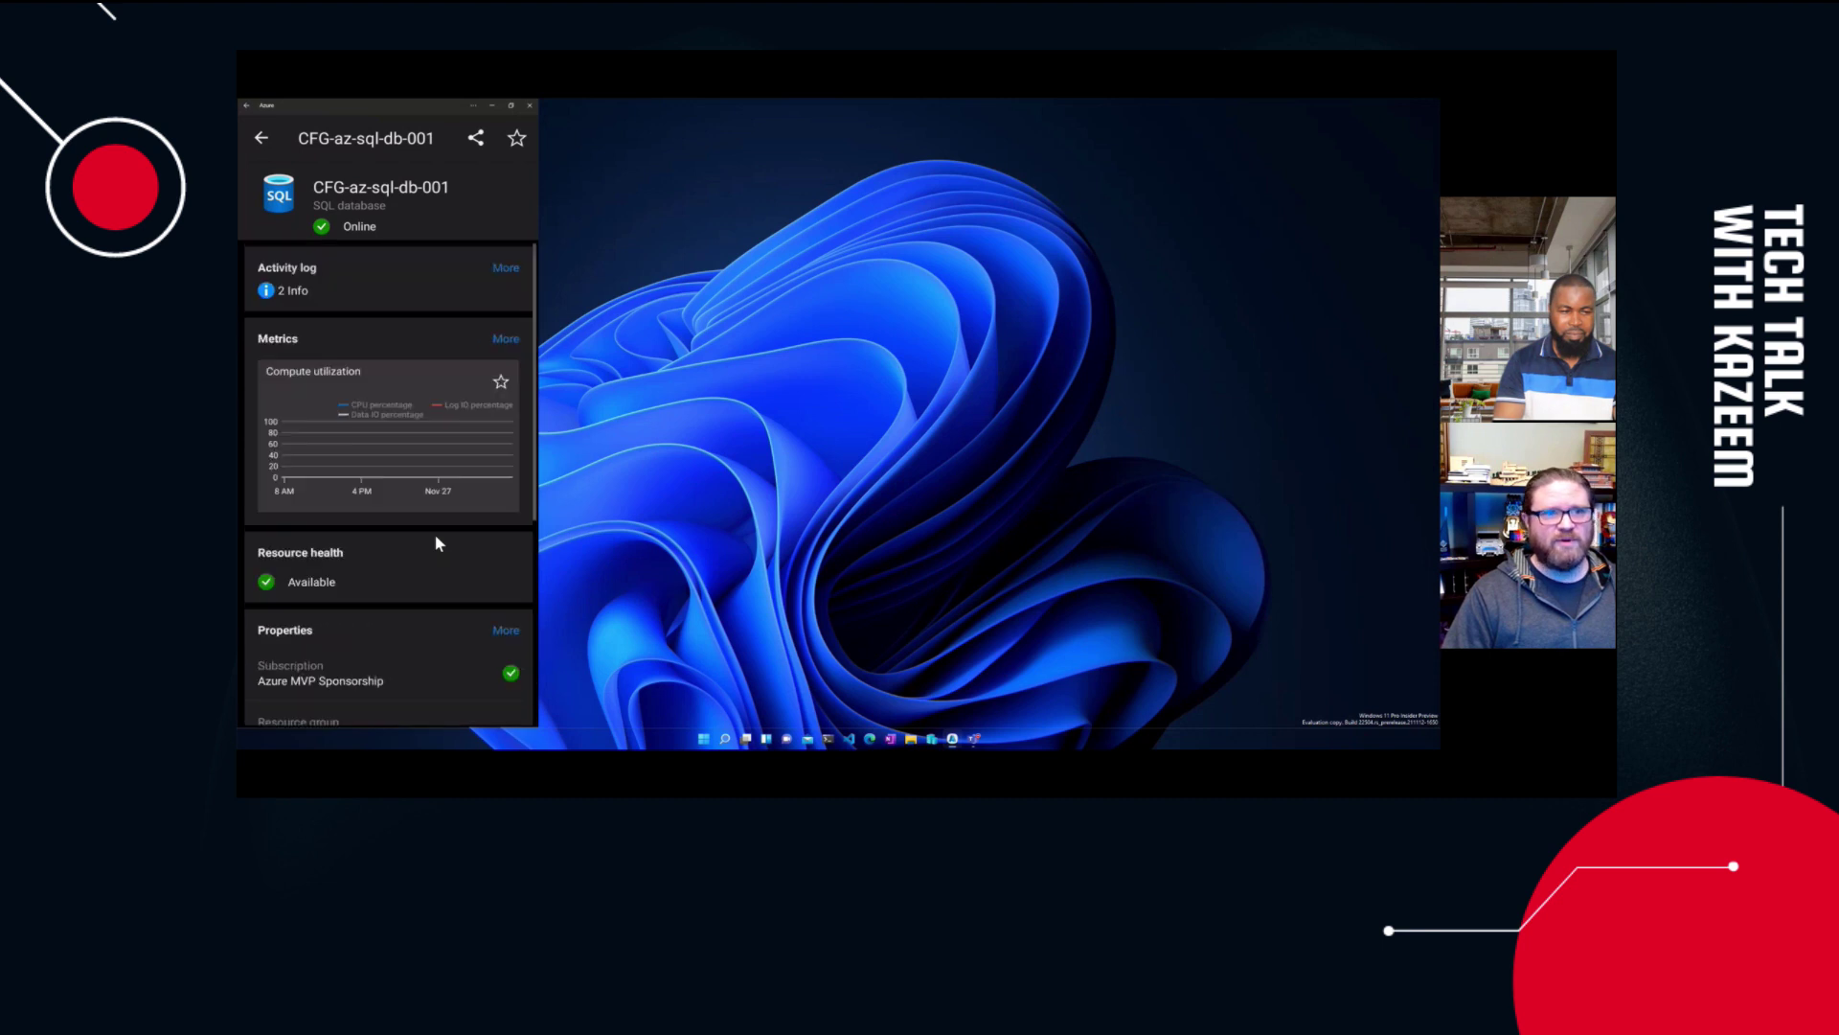
pyautogui.click(262, 142)
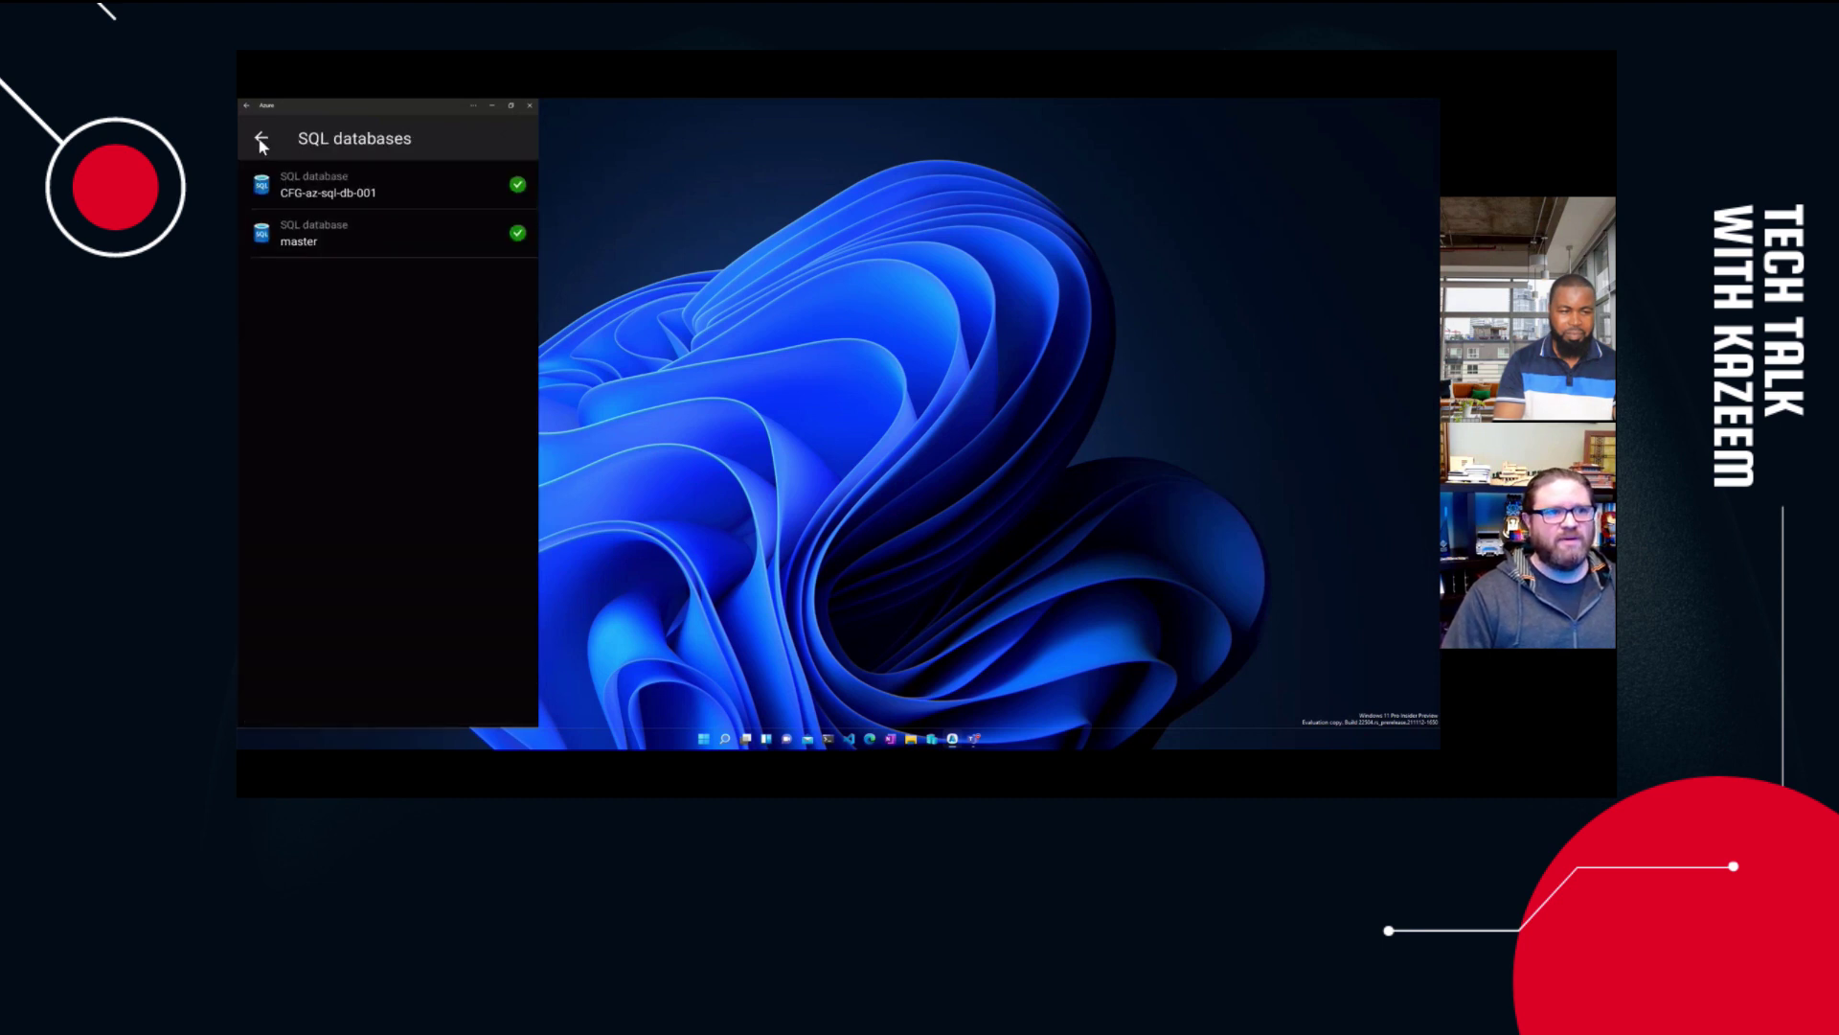
pyautogui.click(262, 143)
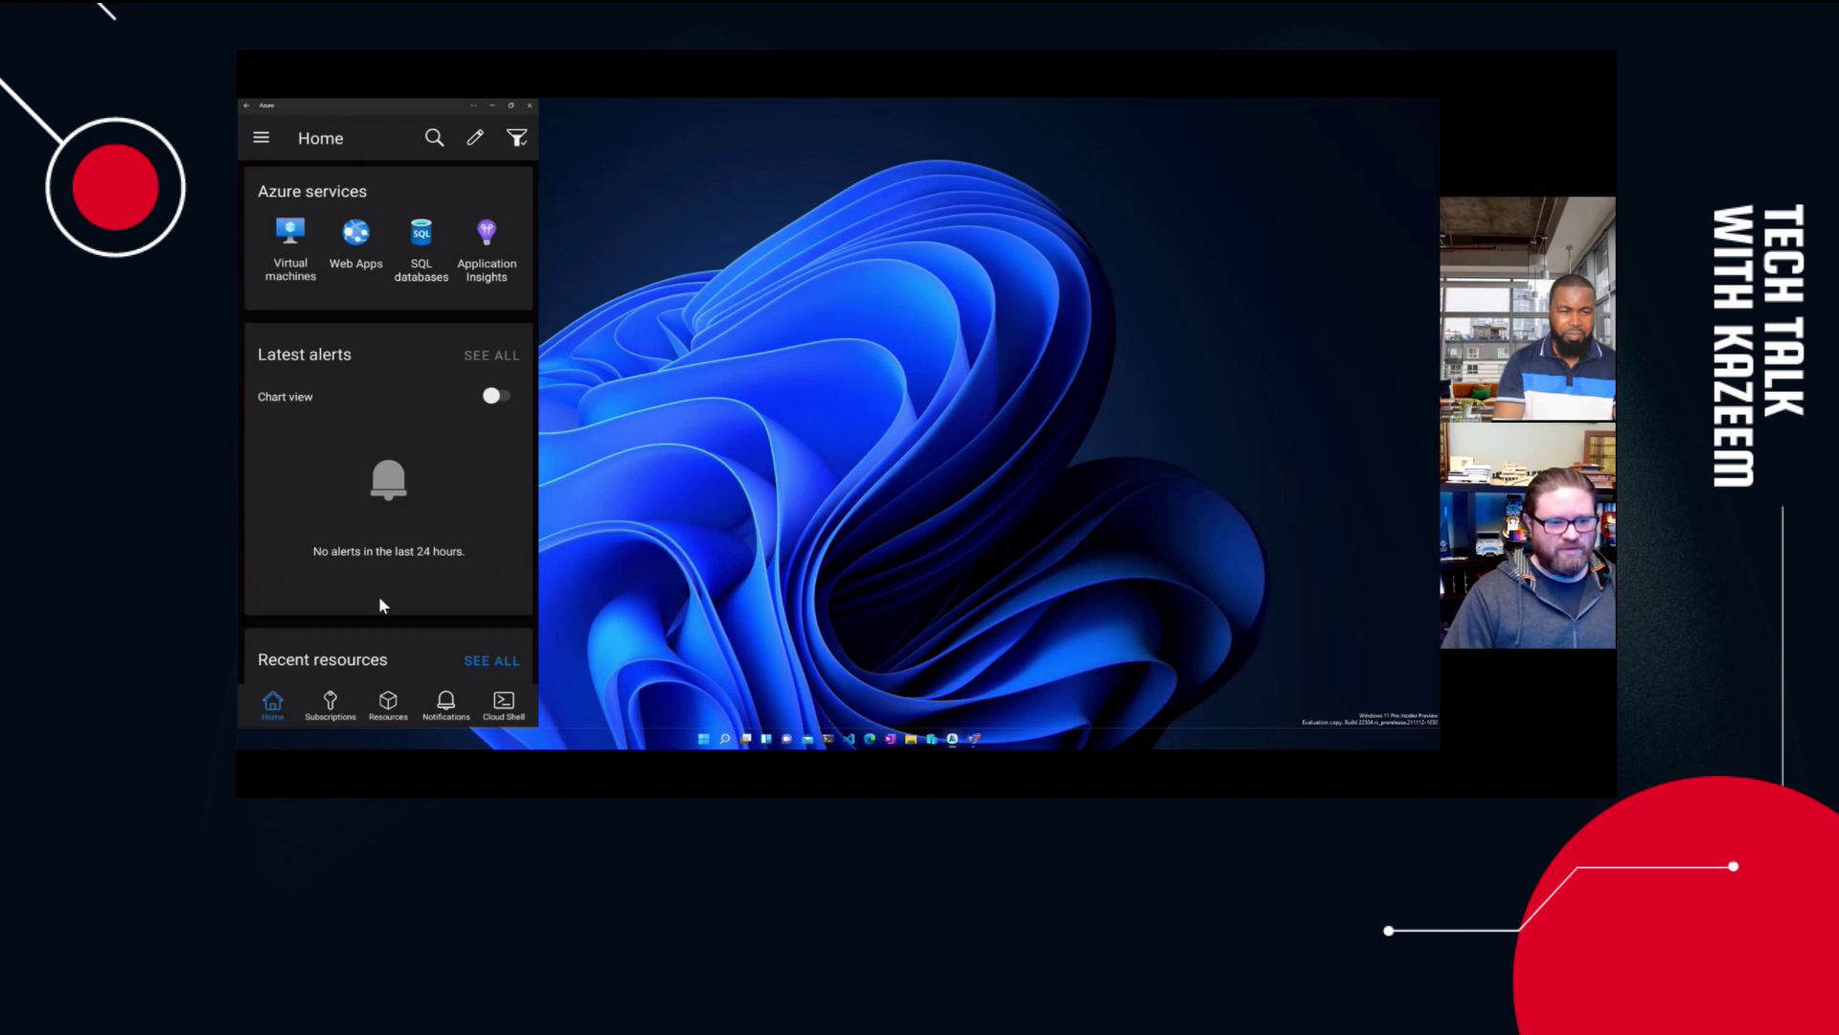
# - Open the list of all resources and look through its entries
pyautogui.click(388, 704)
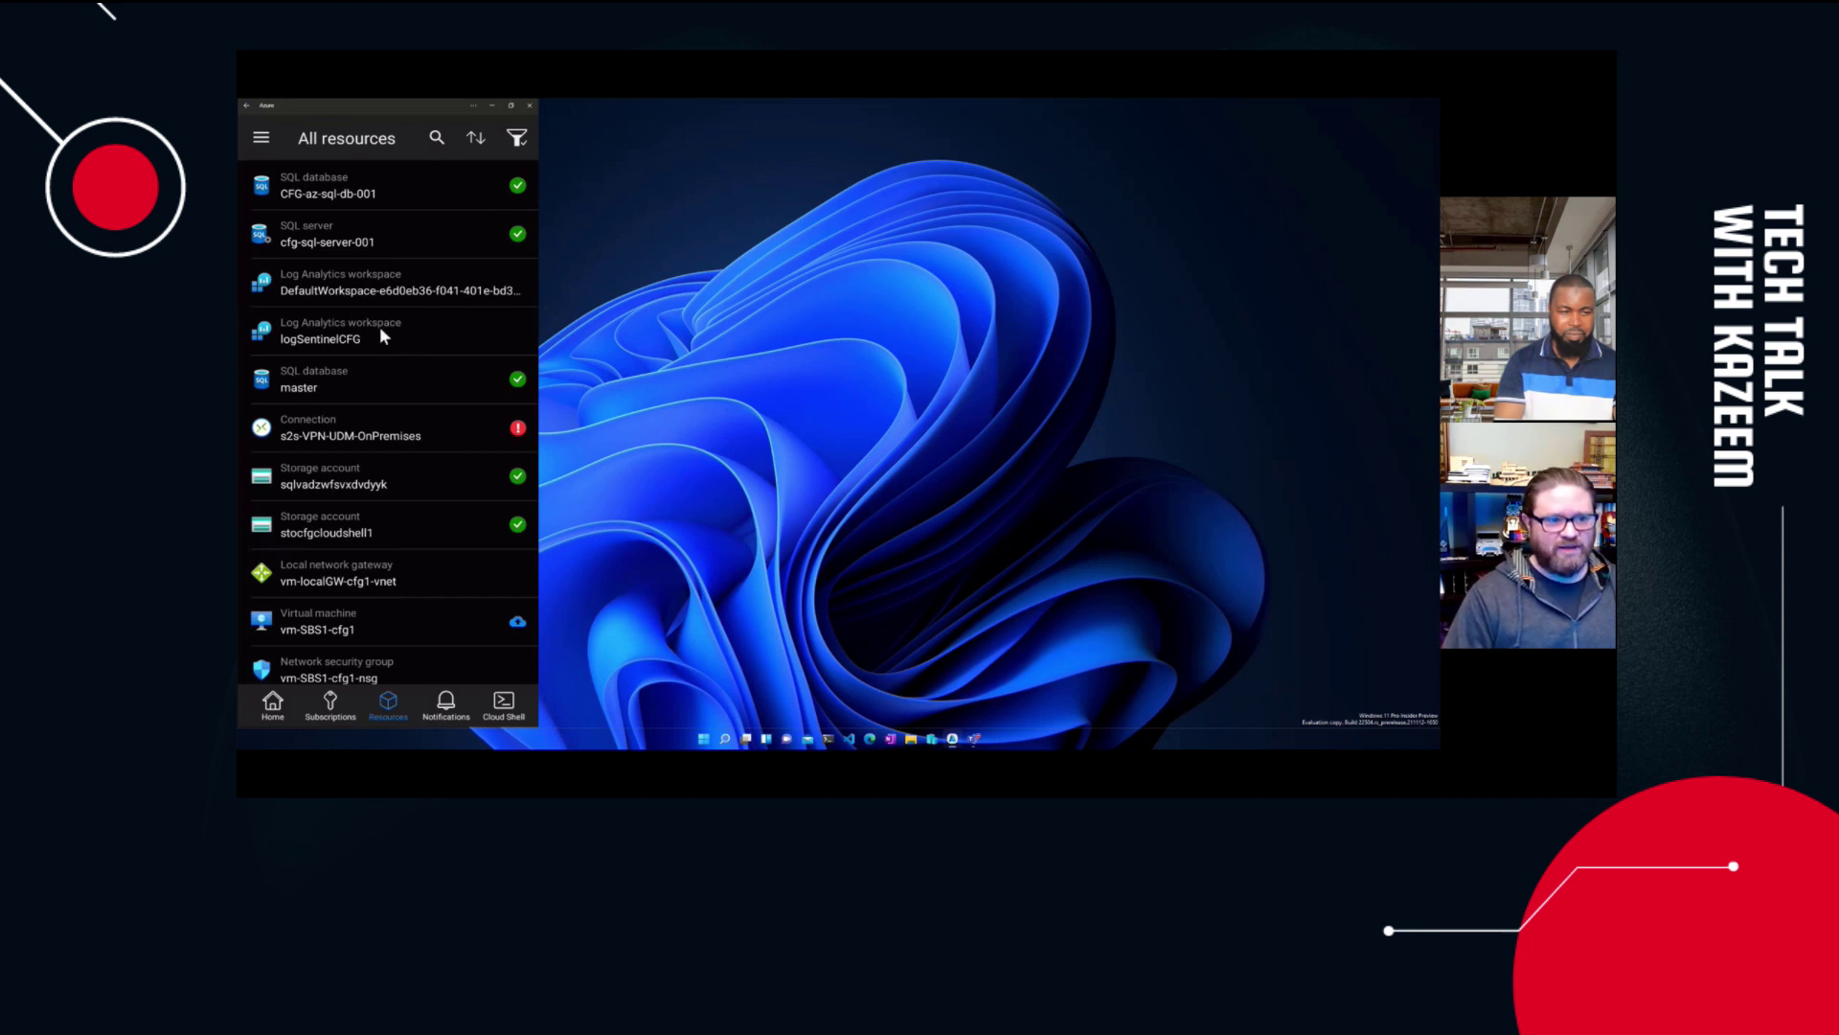
pyautogui.scroll(-3, 381, 331)
pyautogui.scroll(3, 380, 325)
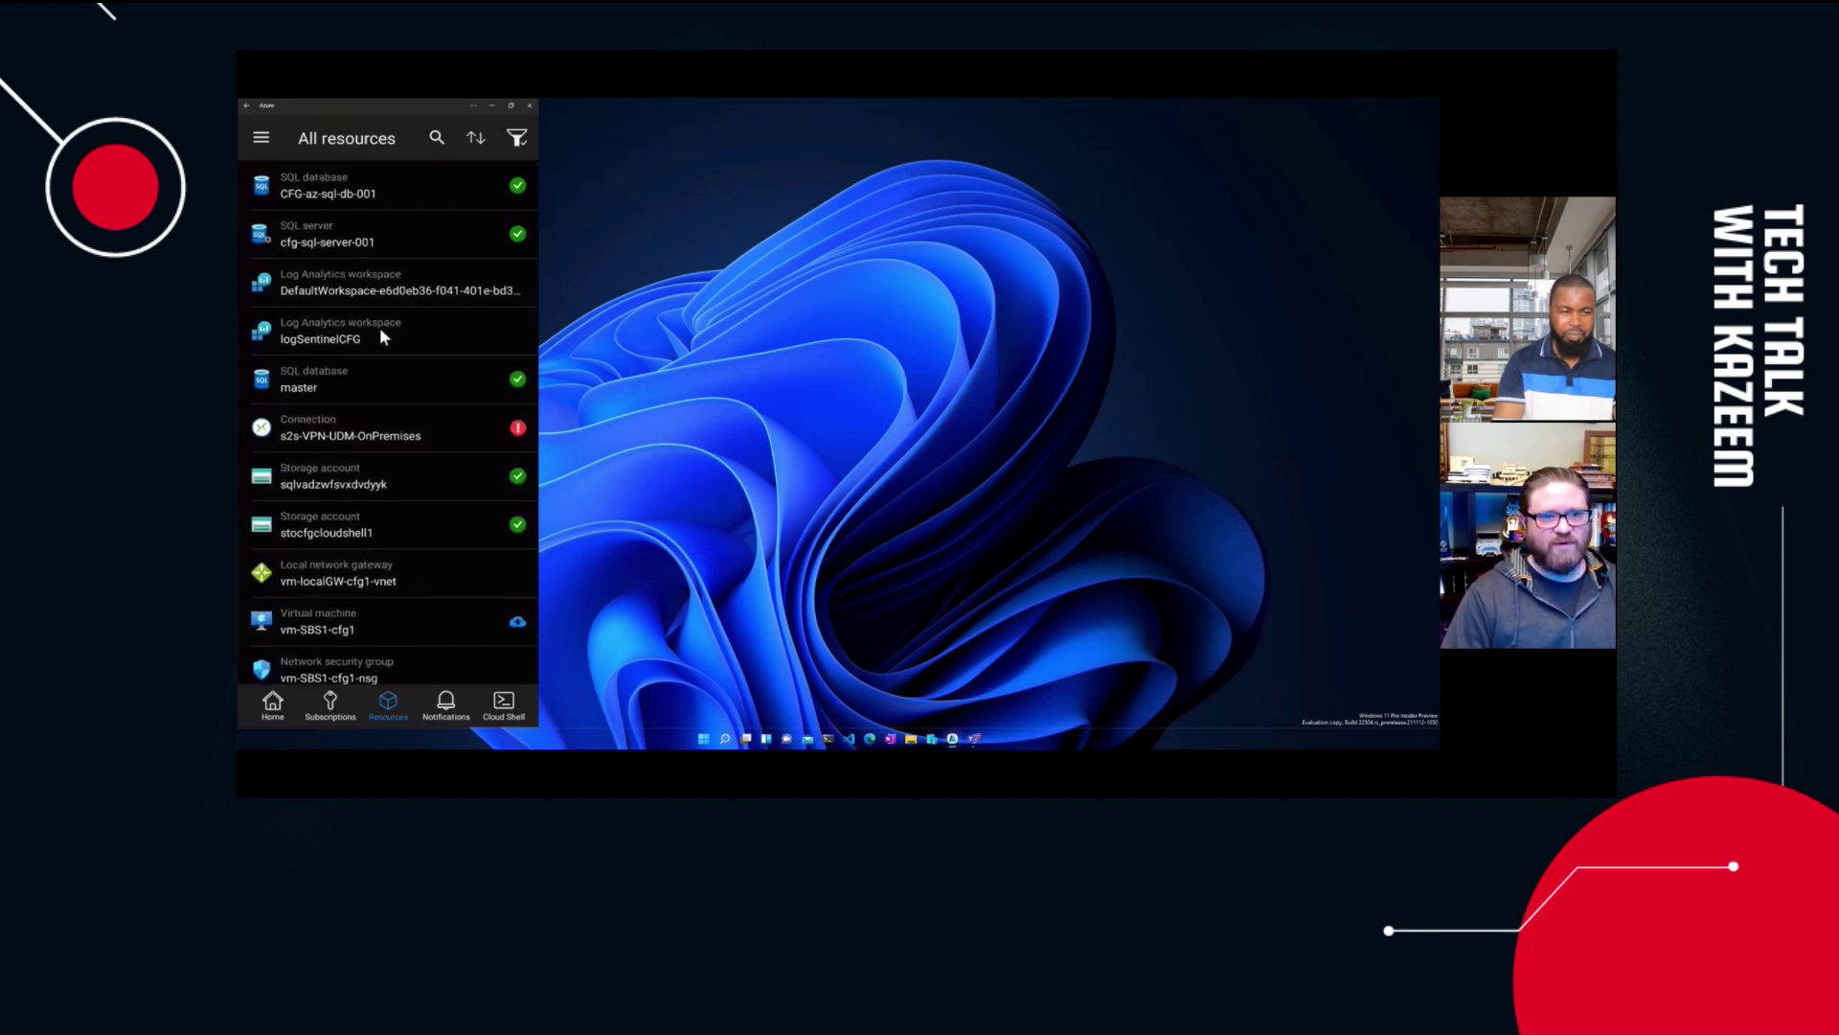
# - Show hidden types in the resource type filter and include Static Web Apps (Preview)
pyautogui.click(517, 140)
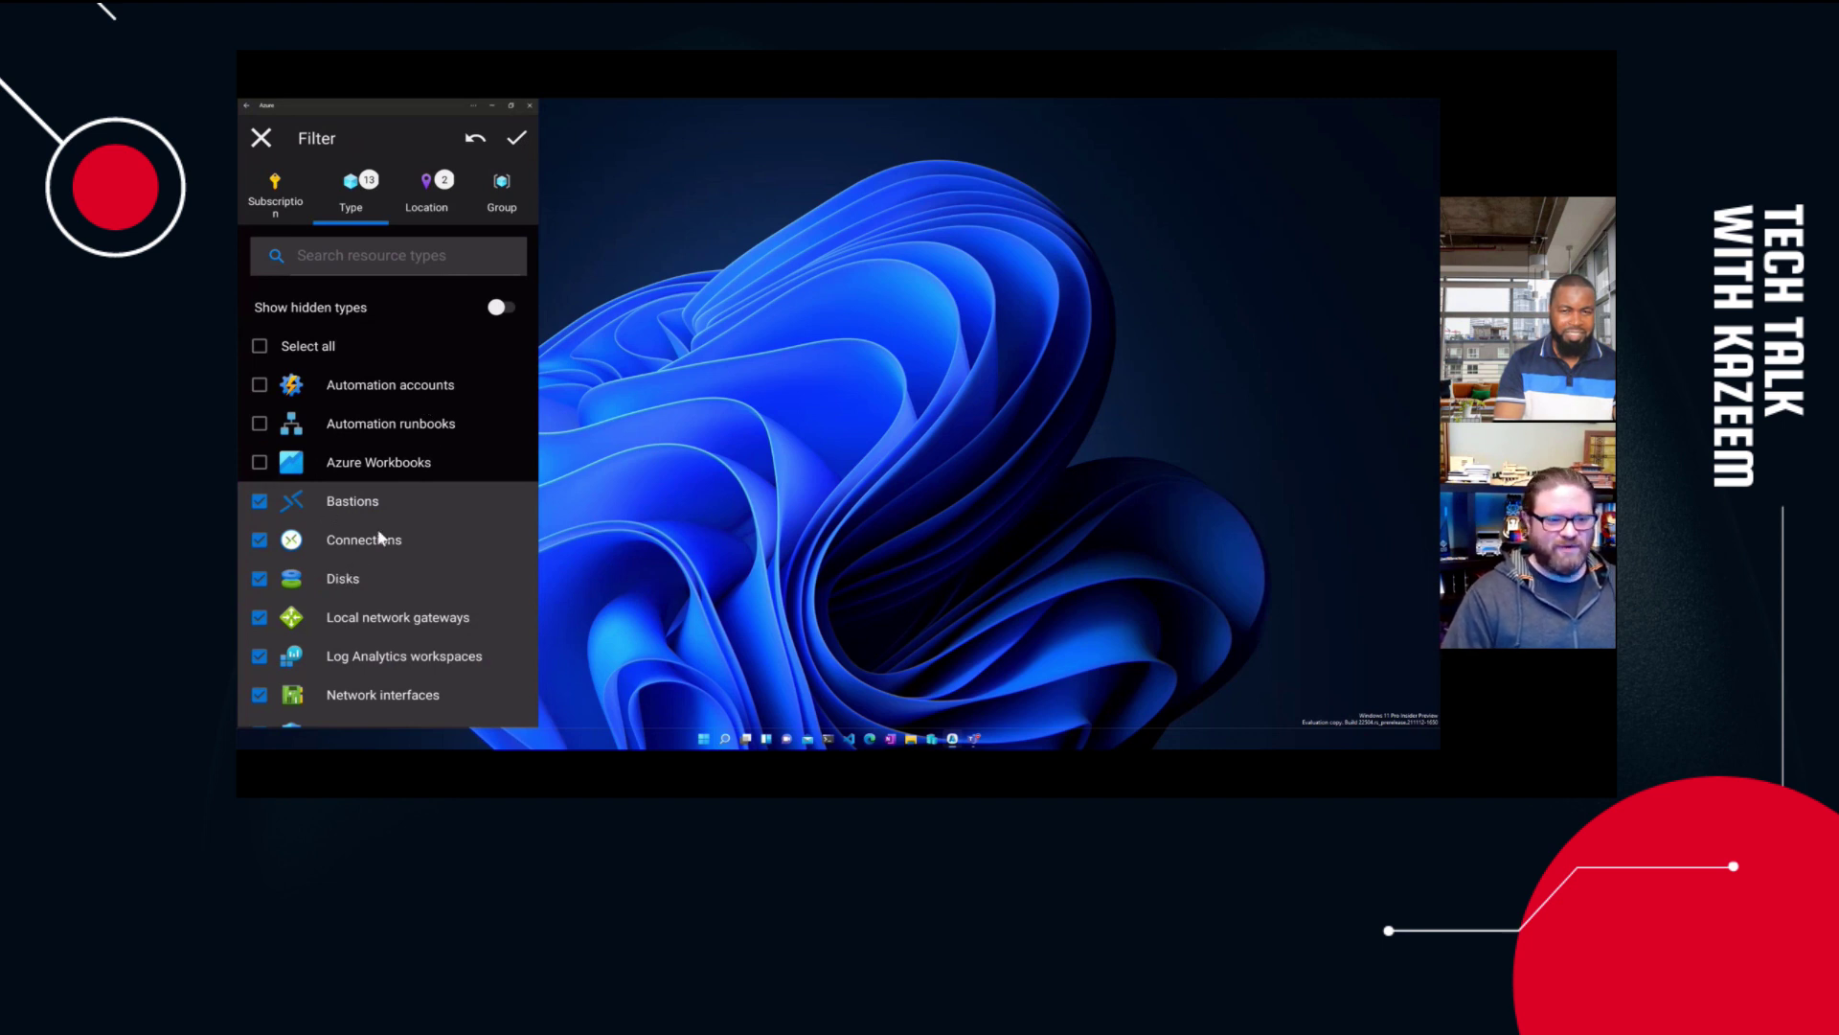
pyautogui.scroll(-3, 379, 537)
pyautogui.scroll(-3, 379, 537)
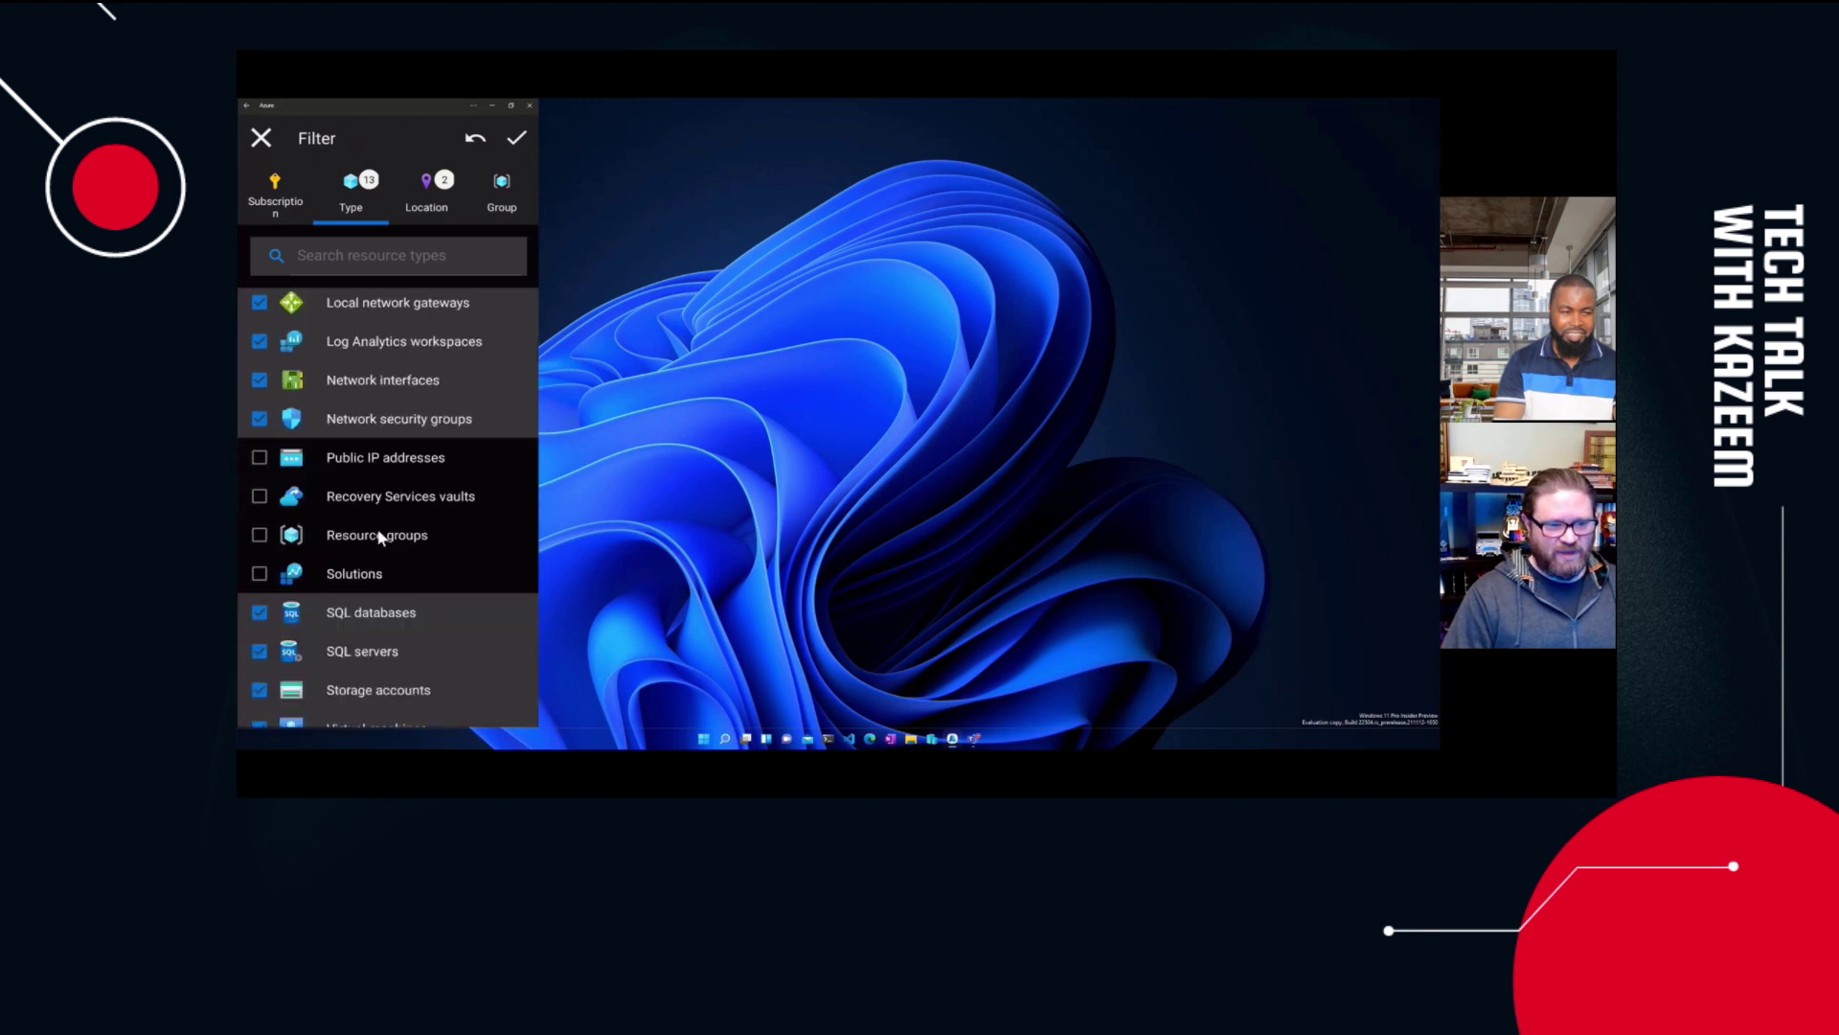
pyautogui.scroll(-2, 379, 535)
pyautogui.scroll(8, 379, 537)
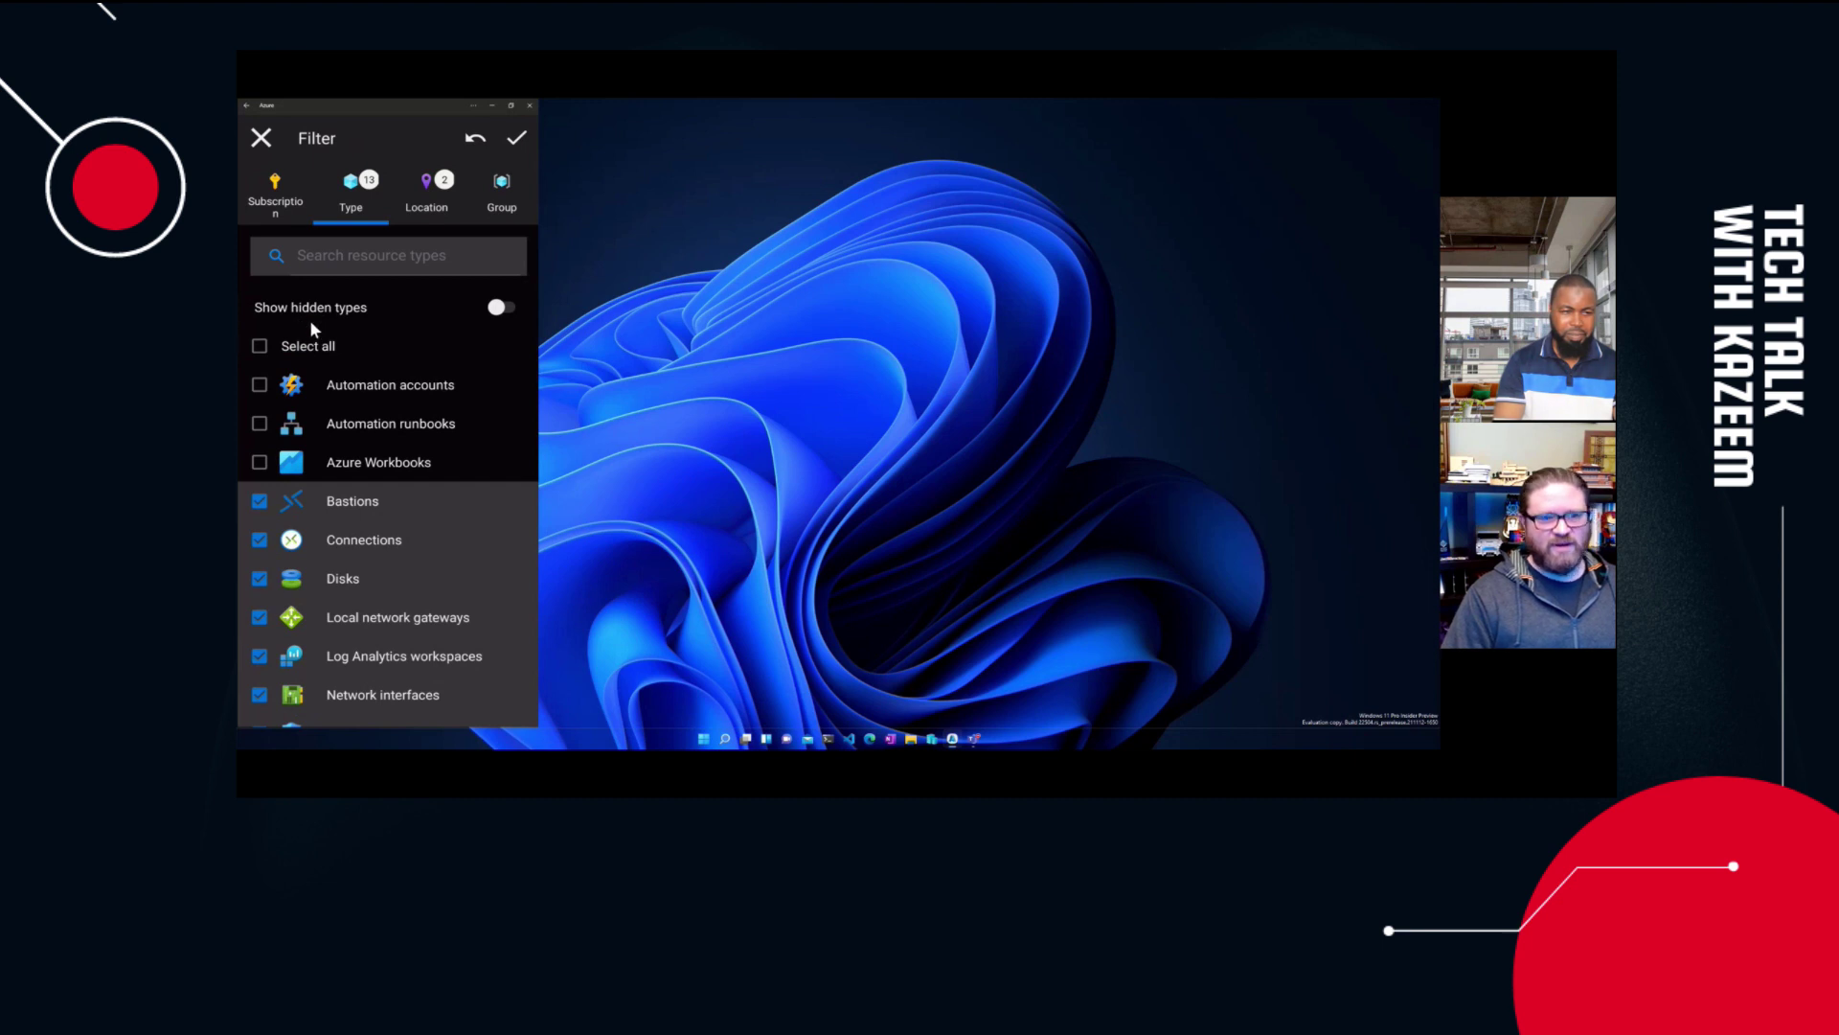
pyautogui.click(508, 305)
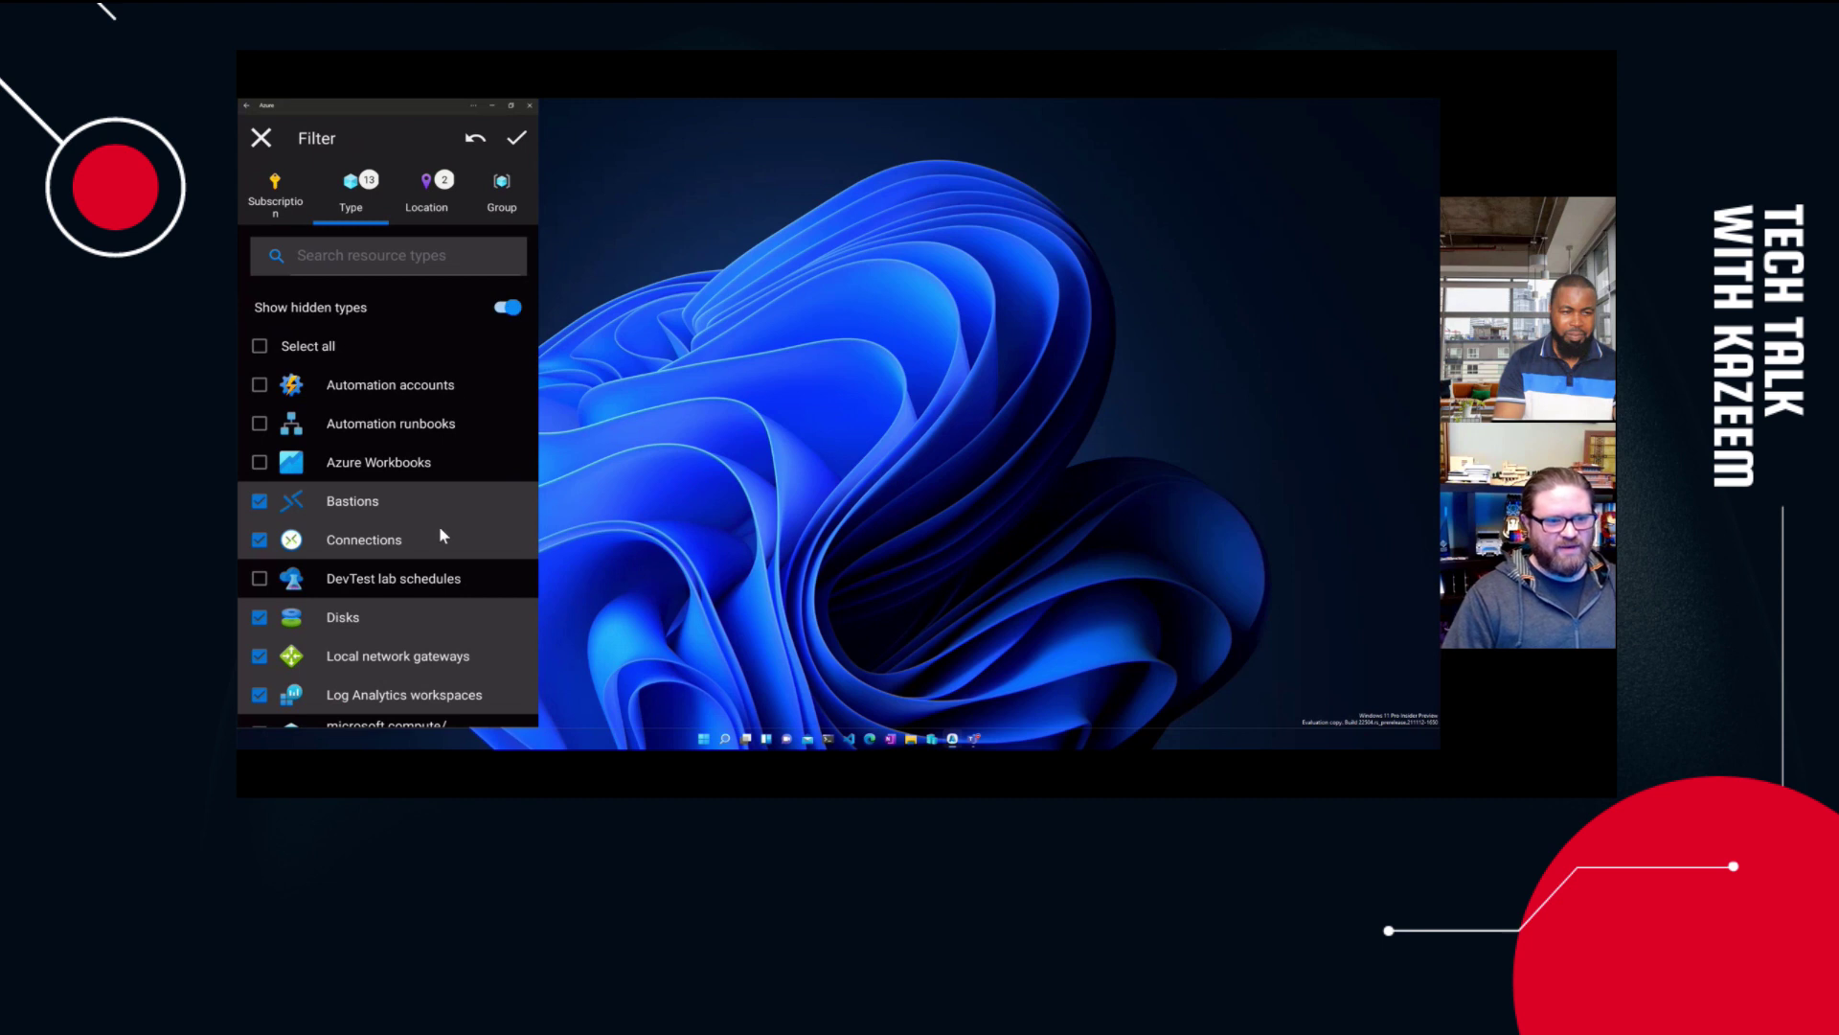
pyautogui.scroll(-3, 440, 528)
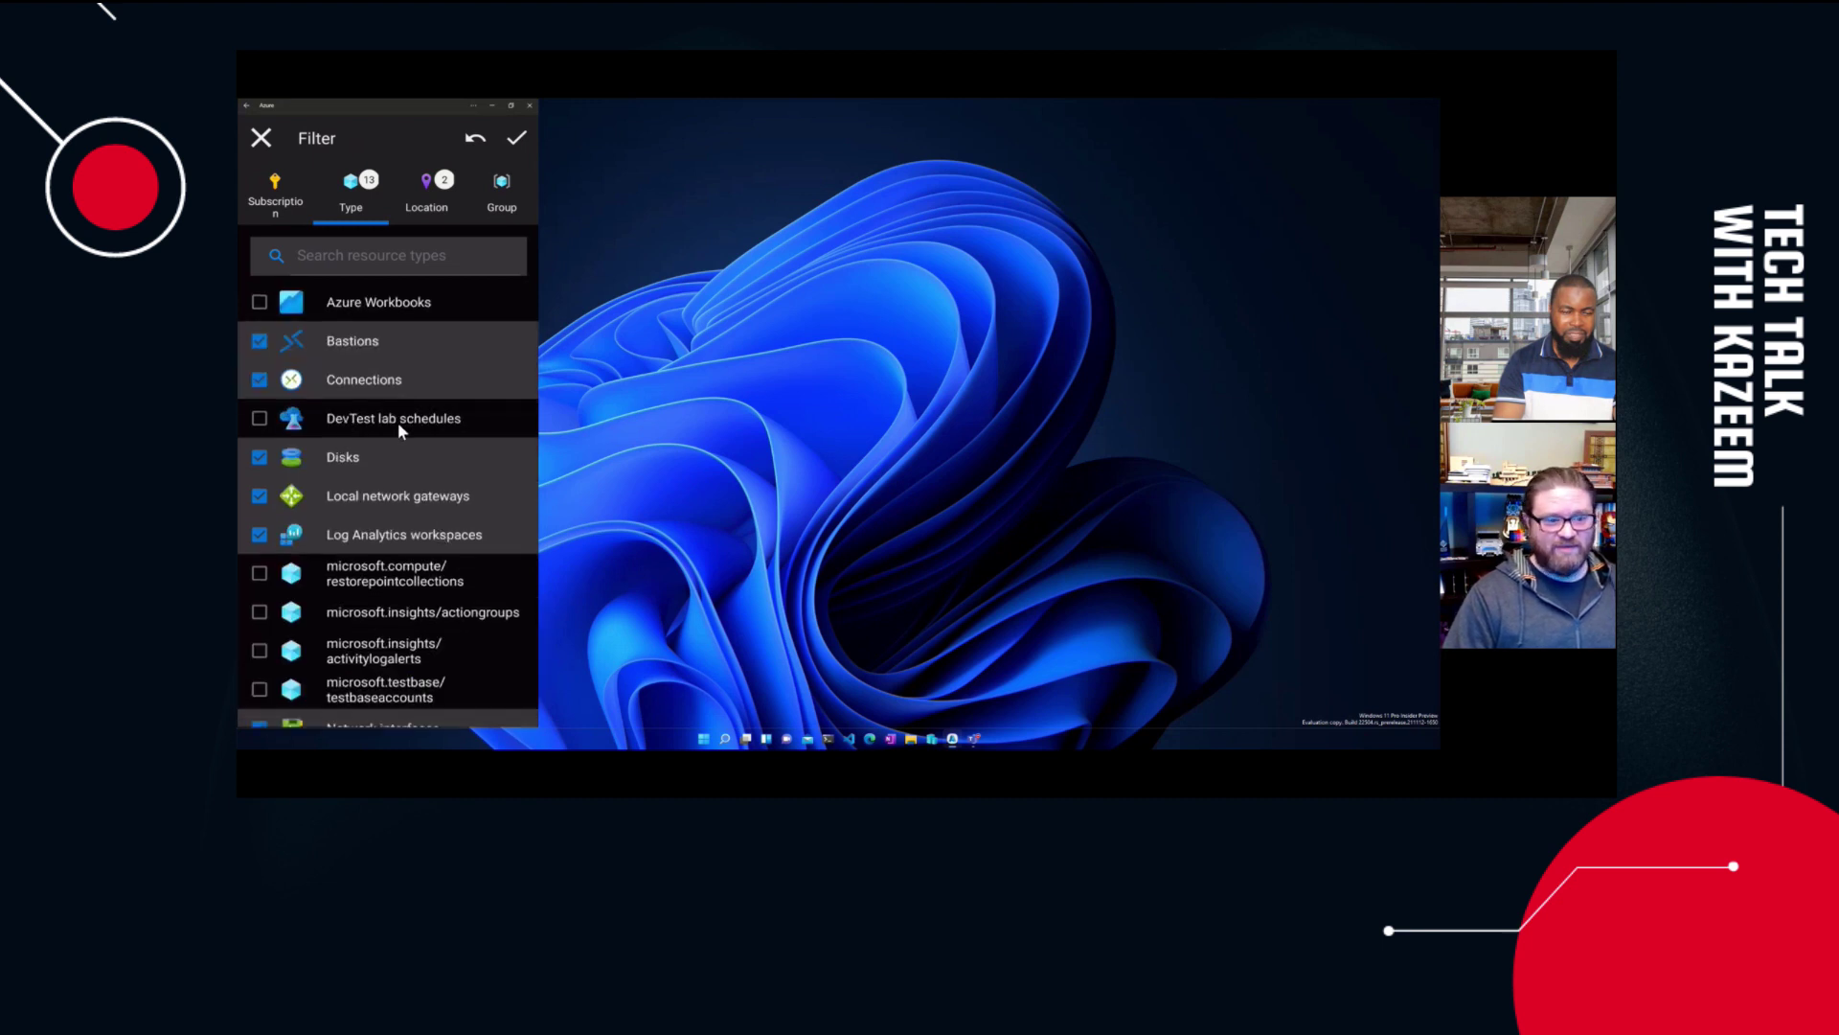
pyautogui.scroll(-5, 426, 479)
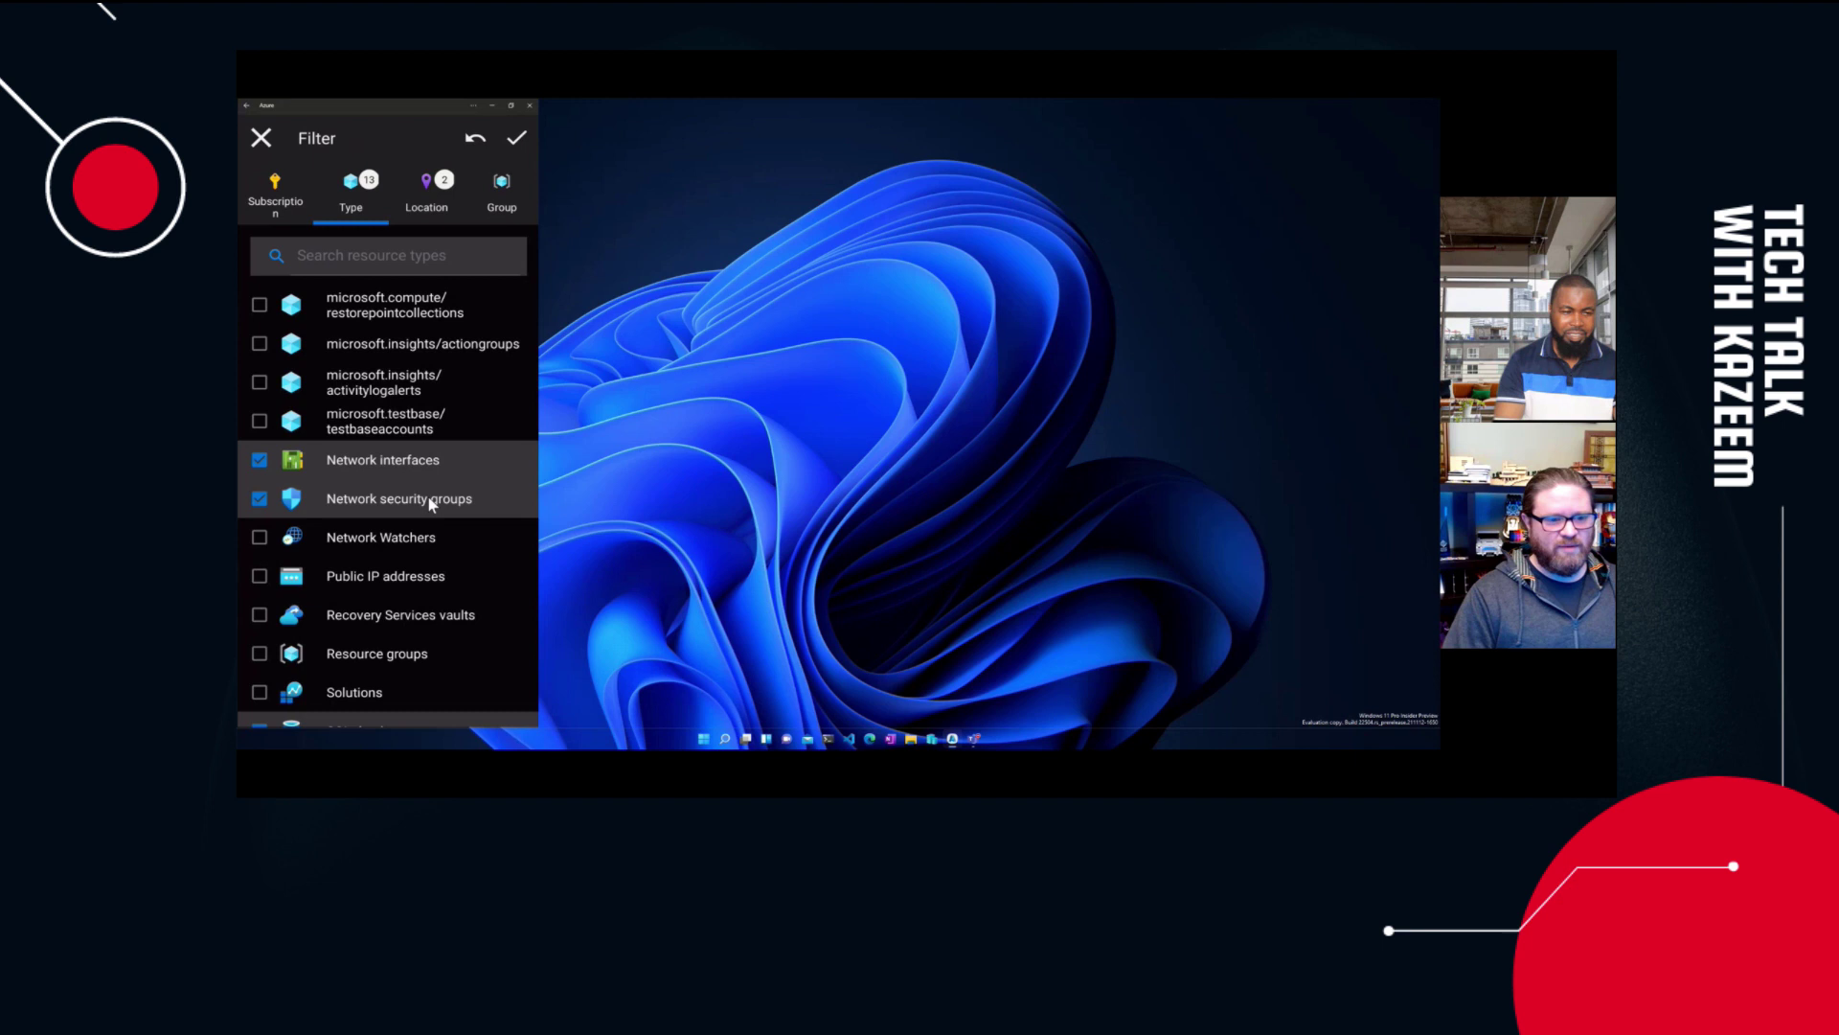
pyautogui.scroll(-4, 431, 505)
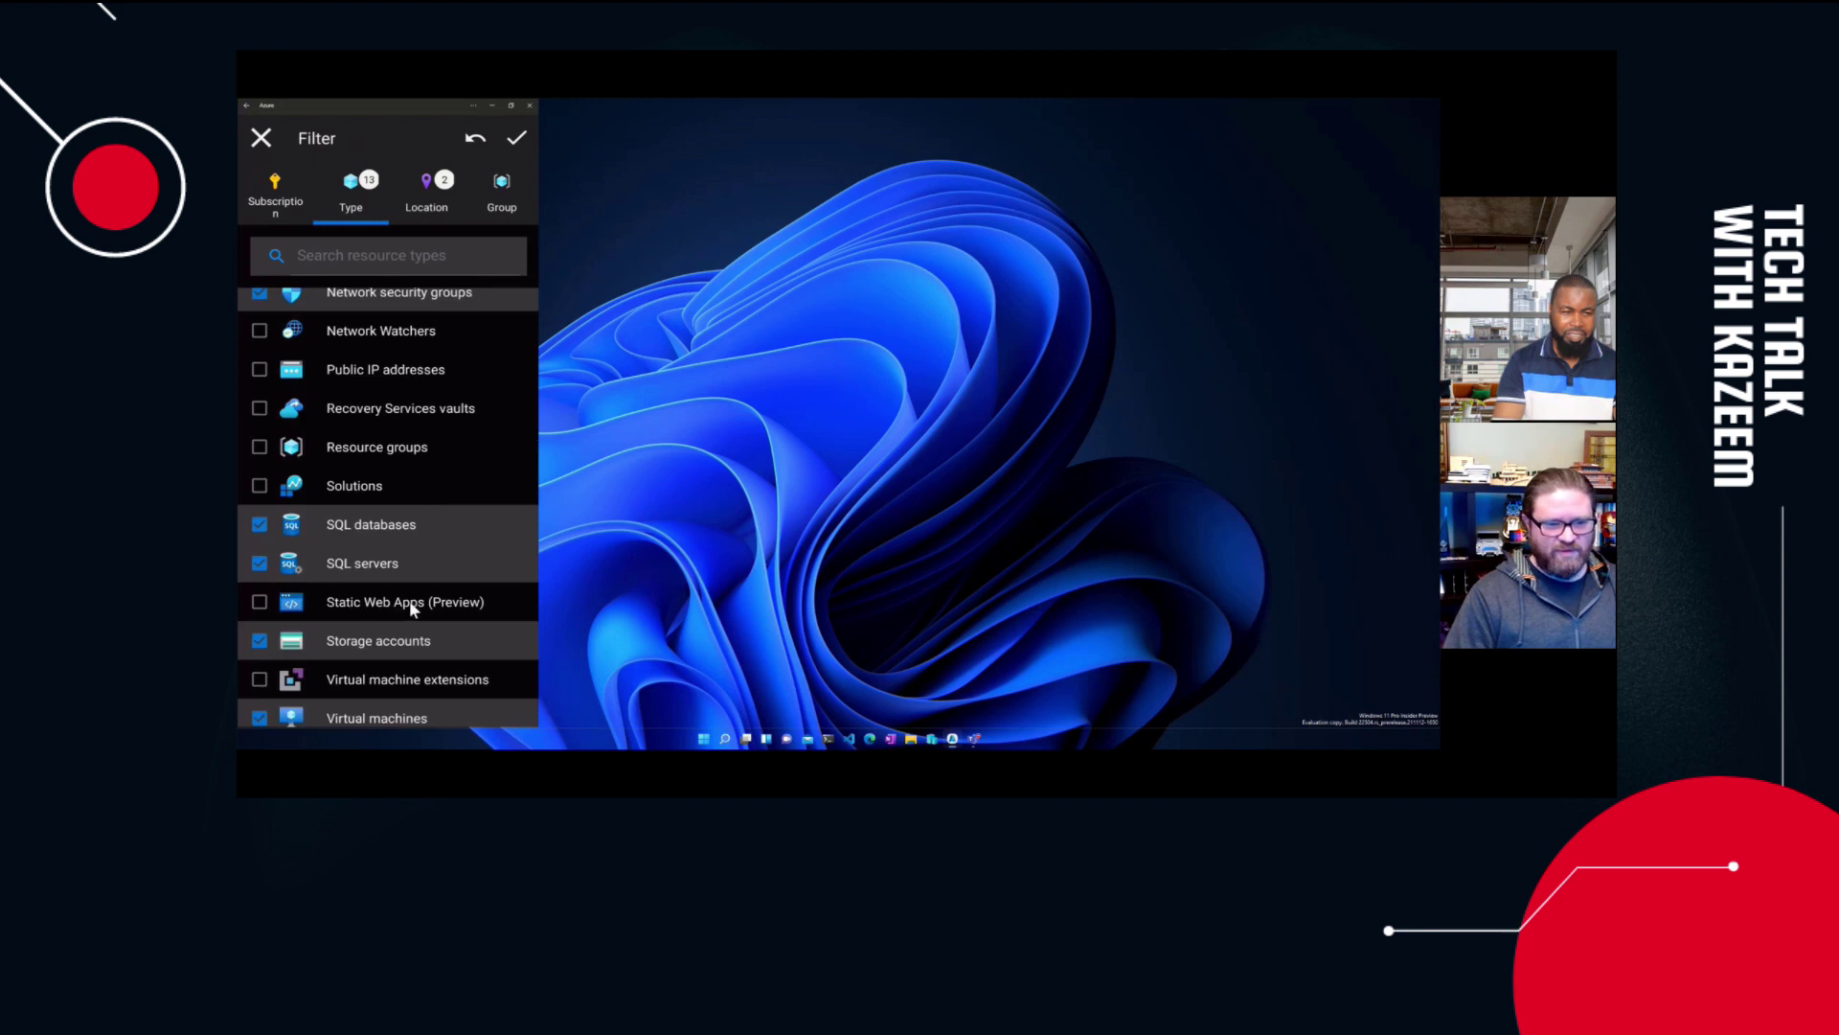
pyautogui.click(260, 602)
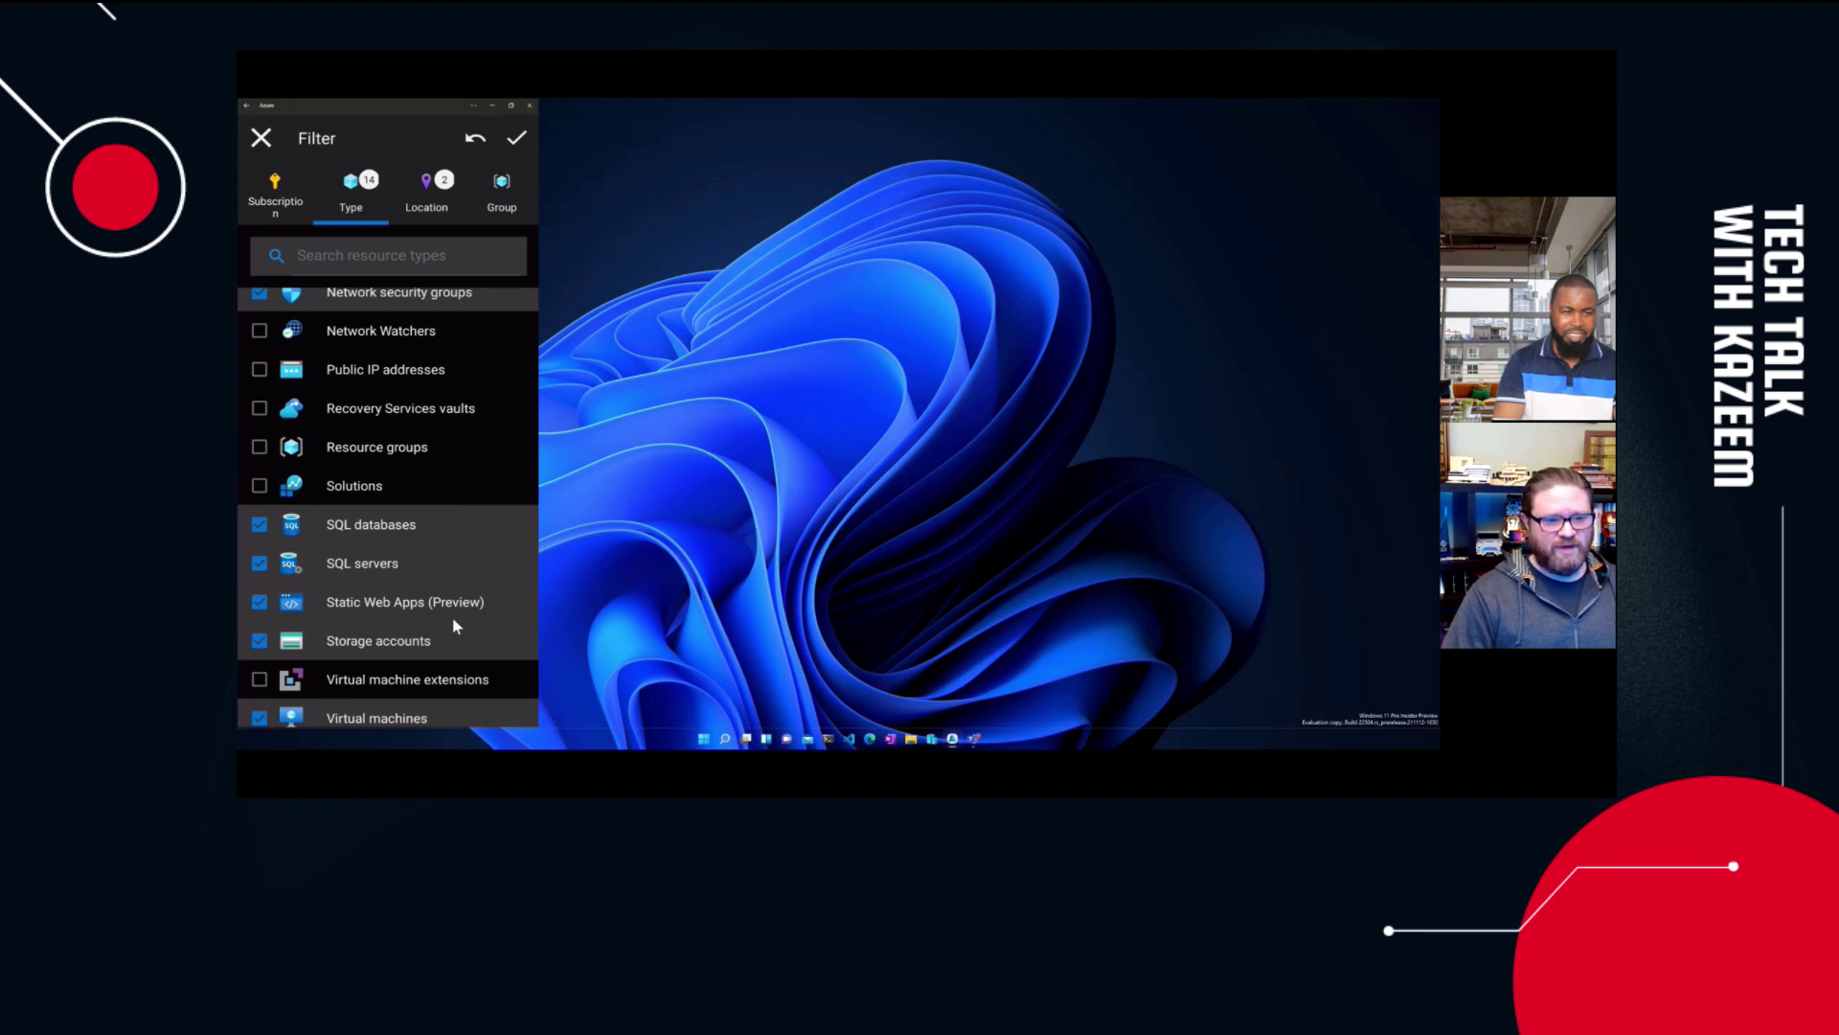
# - Review the selected locations in the filter and apply the filter to the resource list
pyautogui.click(427, 198)
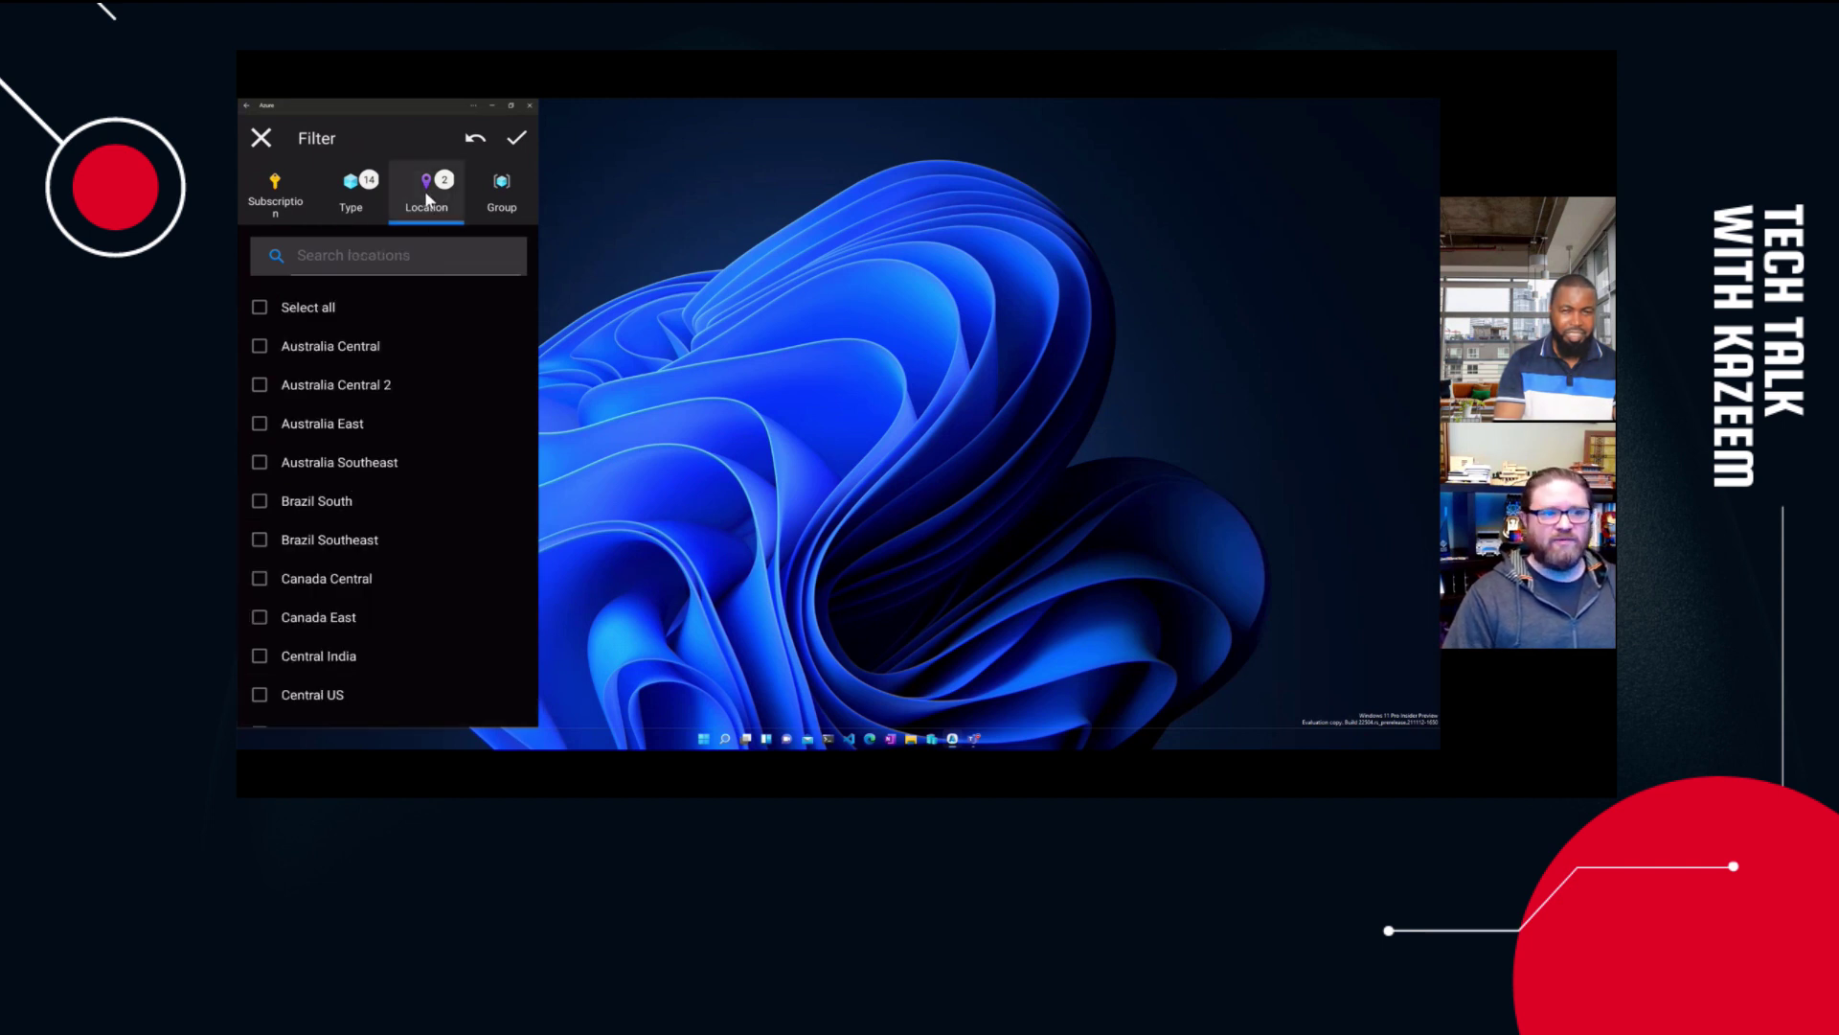
pyautogui.scroll(-2, 422, 430)
pyautogui.scroll(-2, 421, 430)
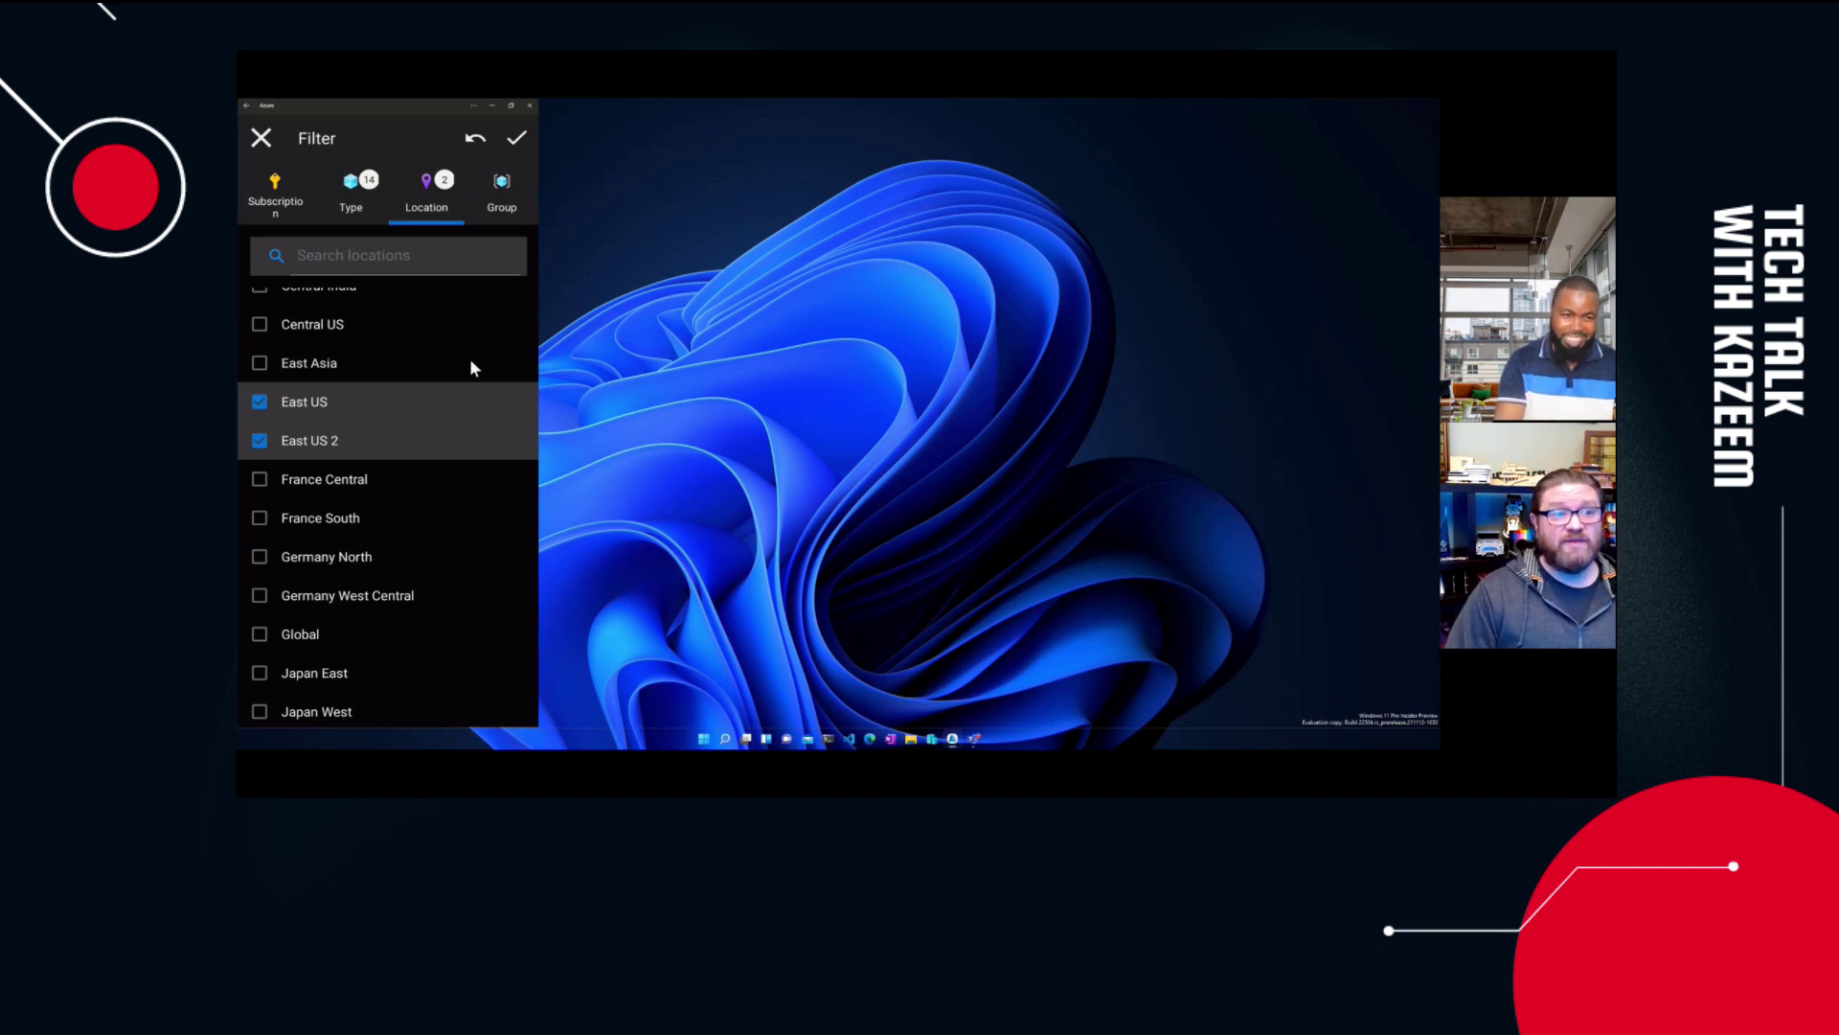
pyautogui.click(517, 141)
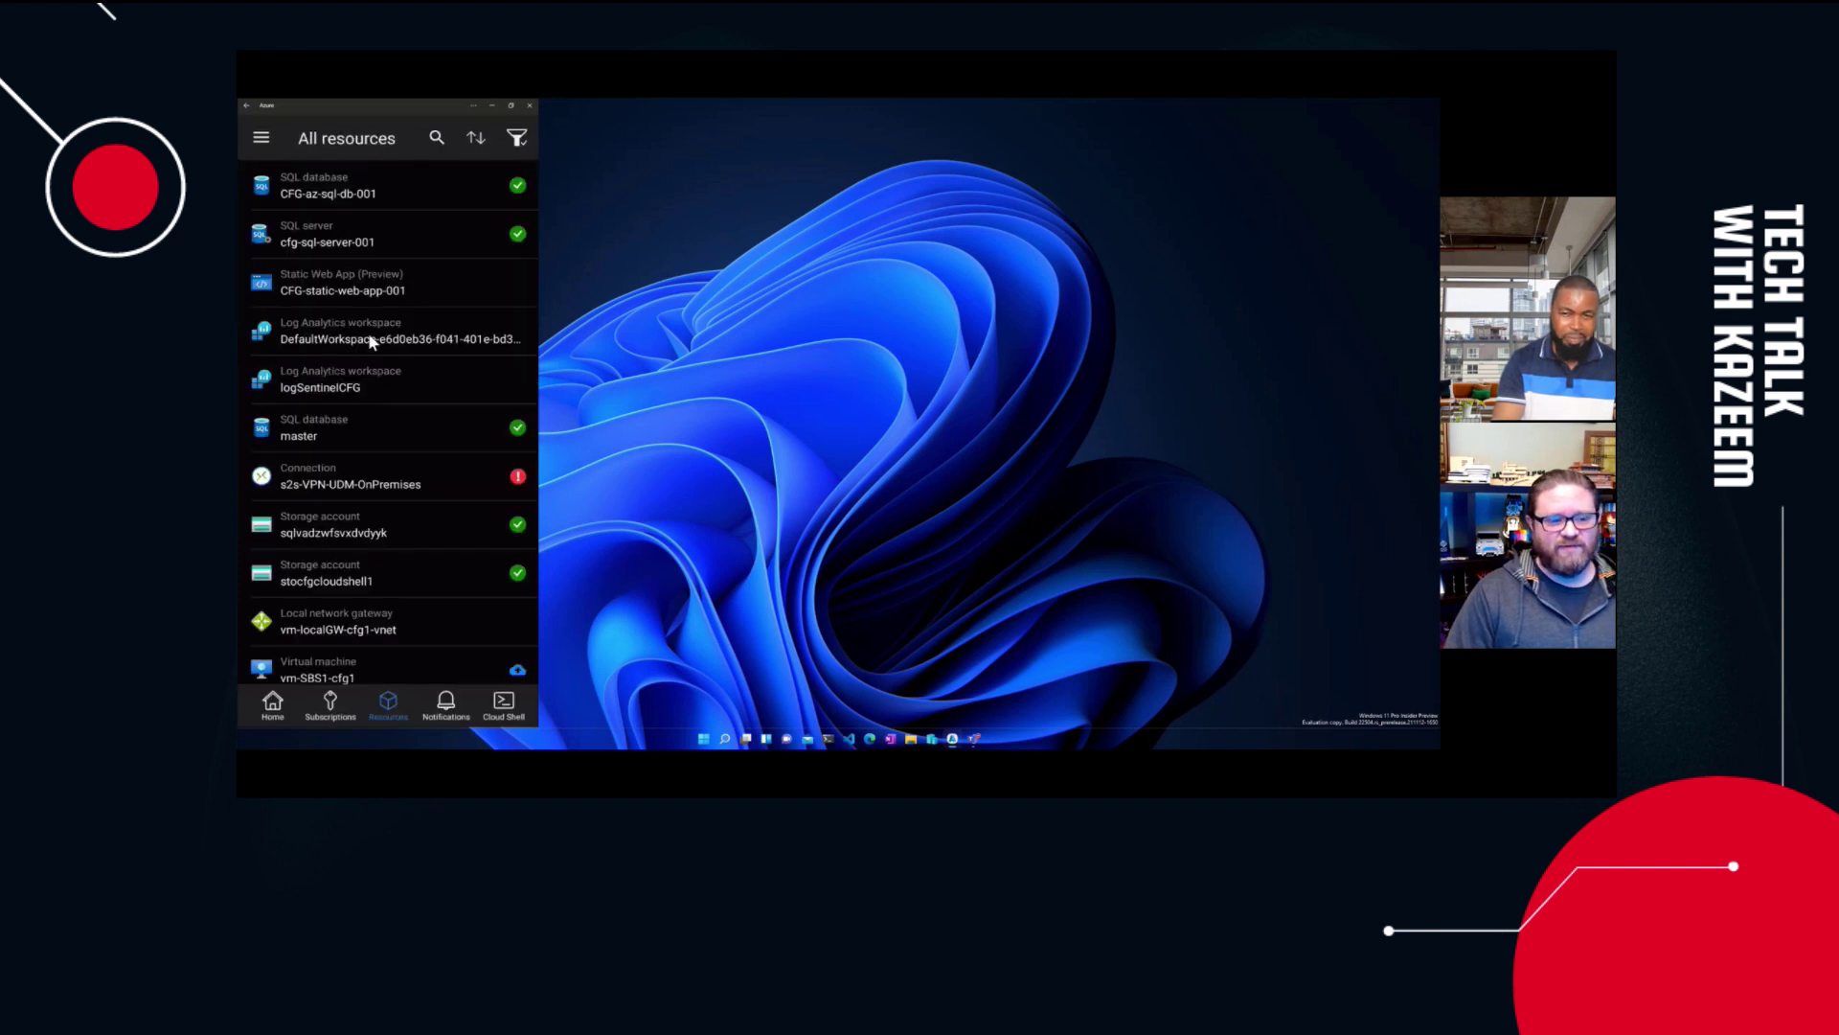
# - Customize Home so that the Latest alerts section sits between Resource groups and Favorites
pyautogui.click(274, 699)
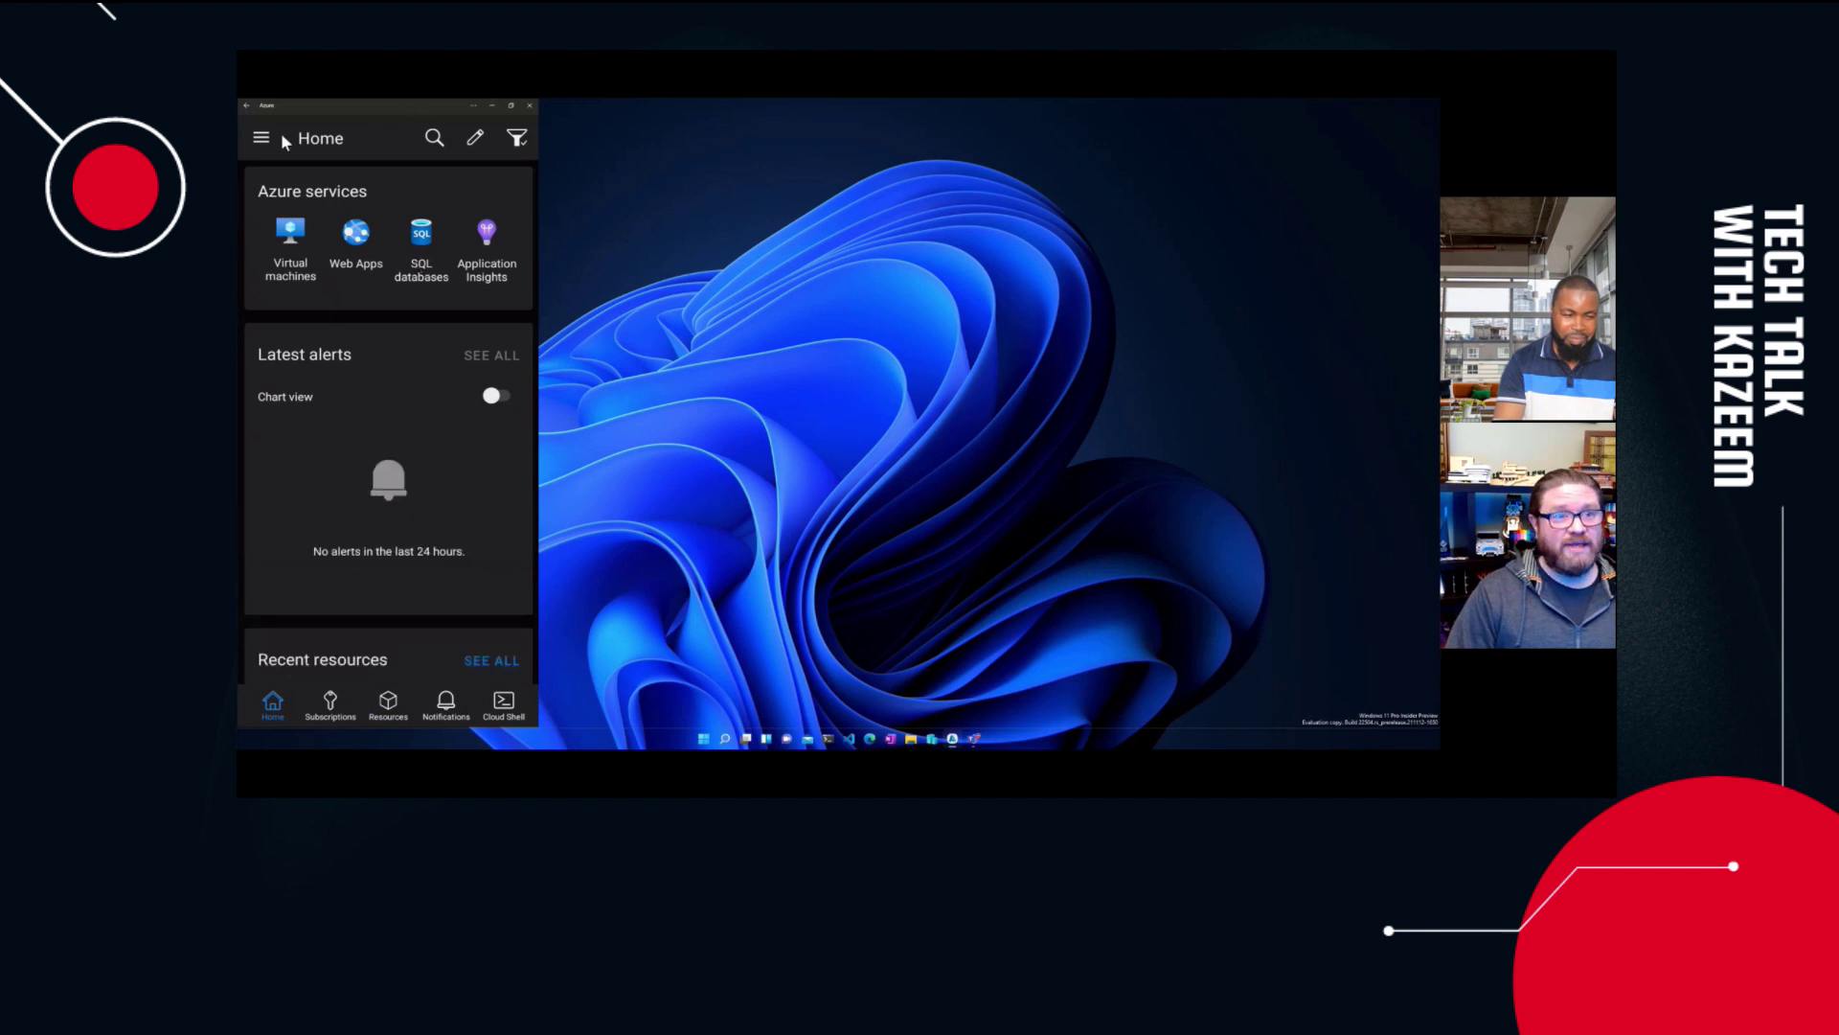
pyautogui.click(474, 141)
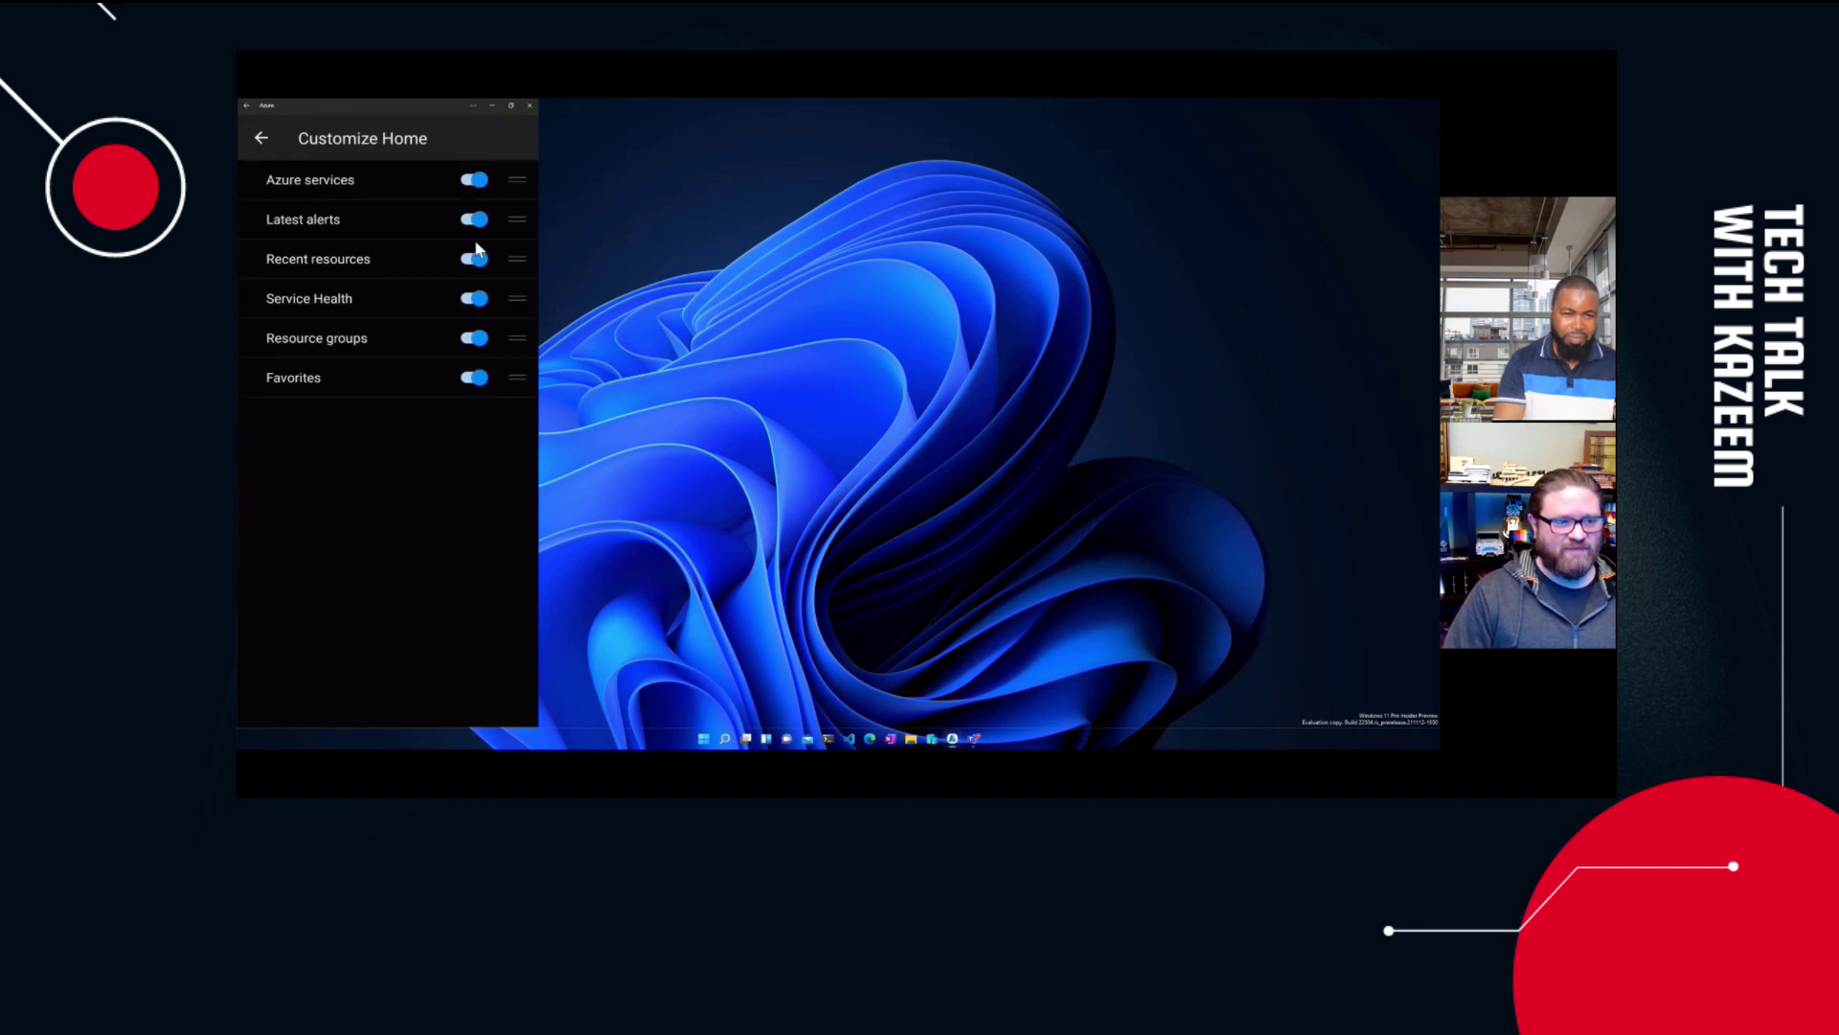
pyautogui.moveTo(518, 218); pyautogui.dragTo(519, 314)
pyautogui.moveTo(519, 342); pyautogui.dragTo(491, 273)
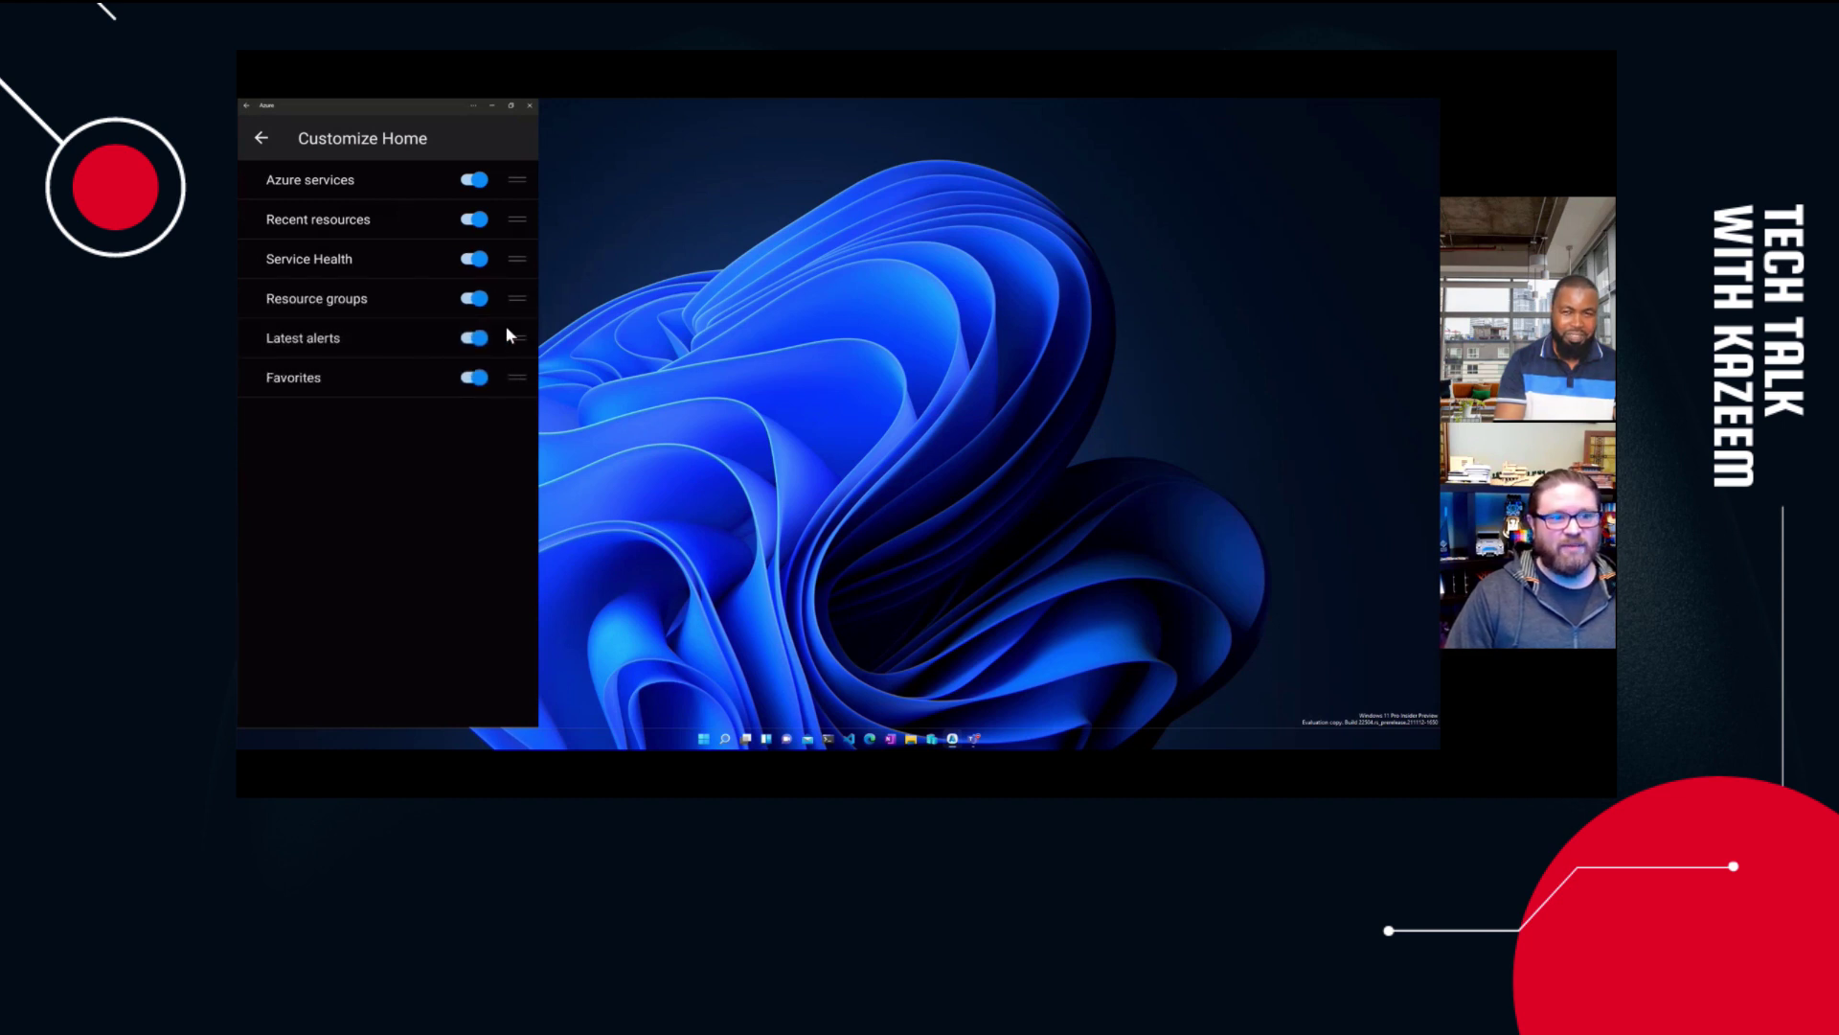
# - Hide the Azure services section from Home and look through the remaining sections
pyautogui.click(471, 183)
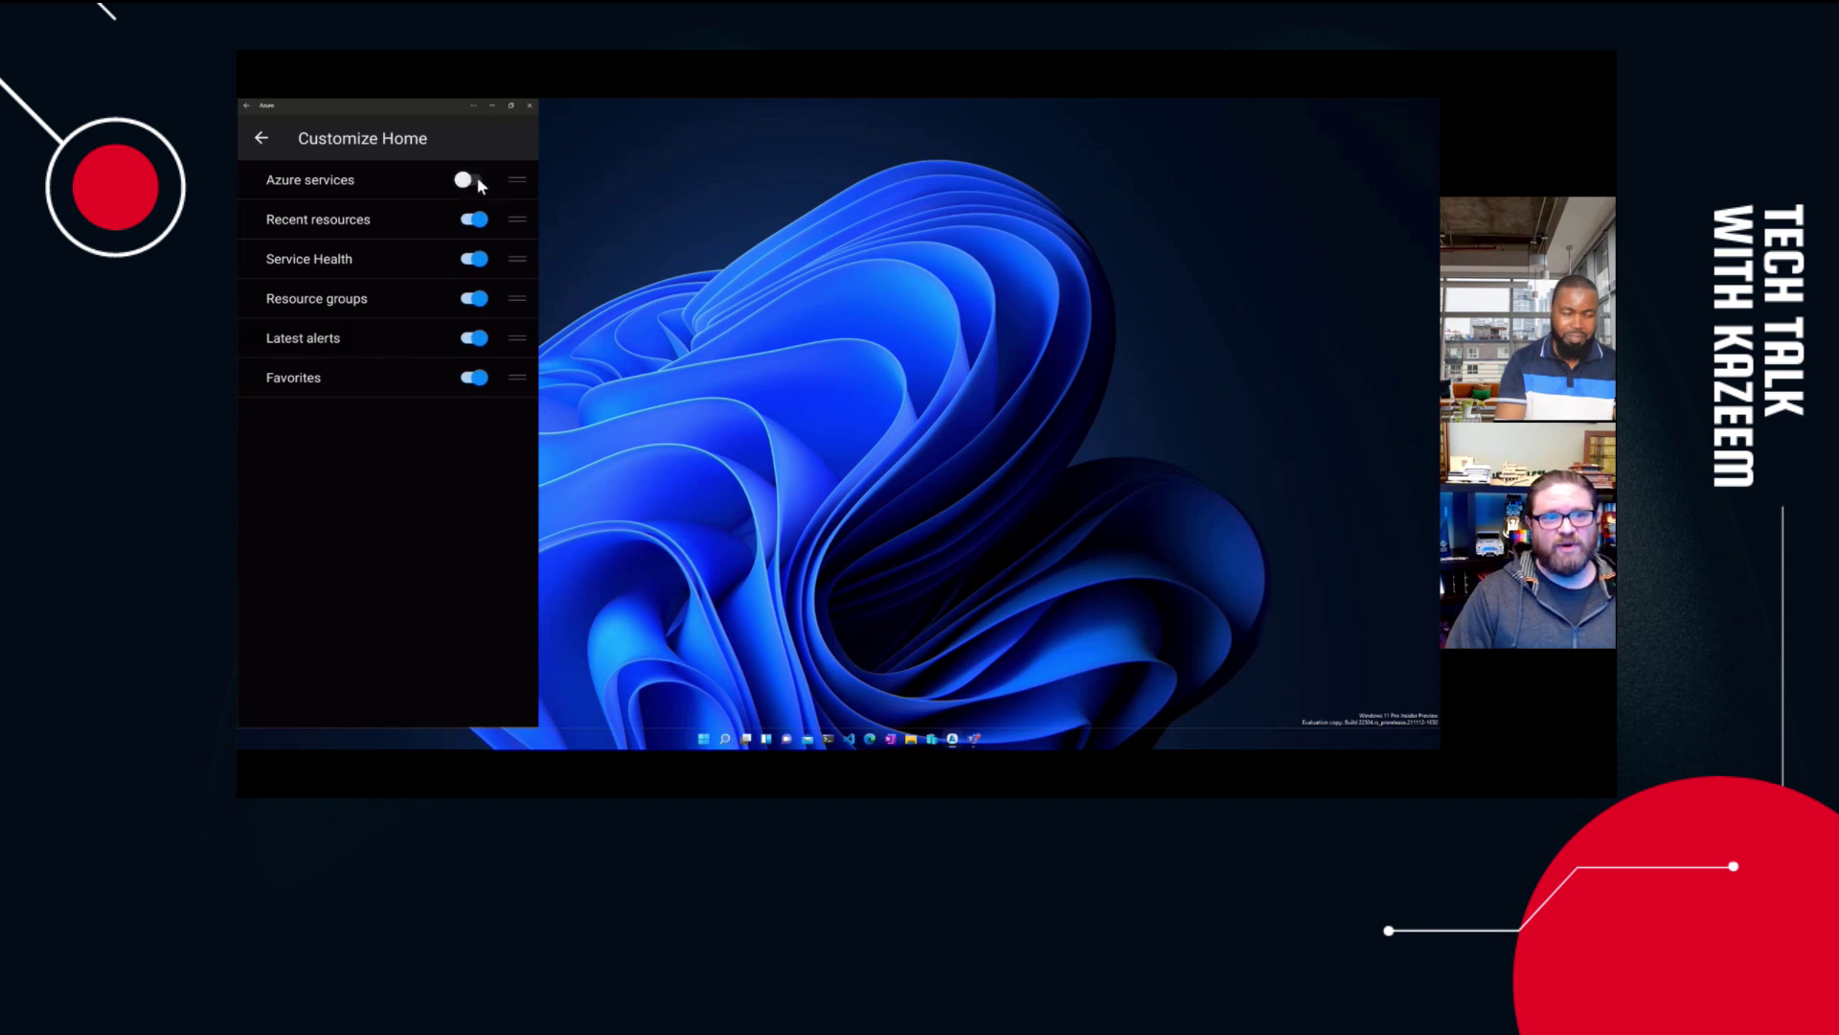
pyautogui.click(261, 138)
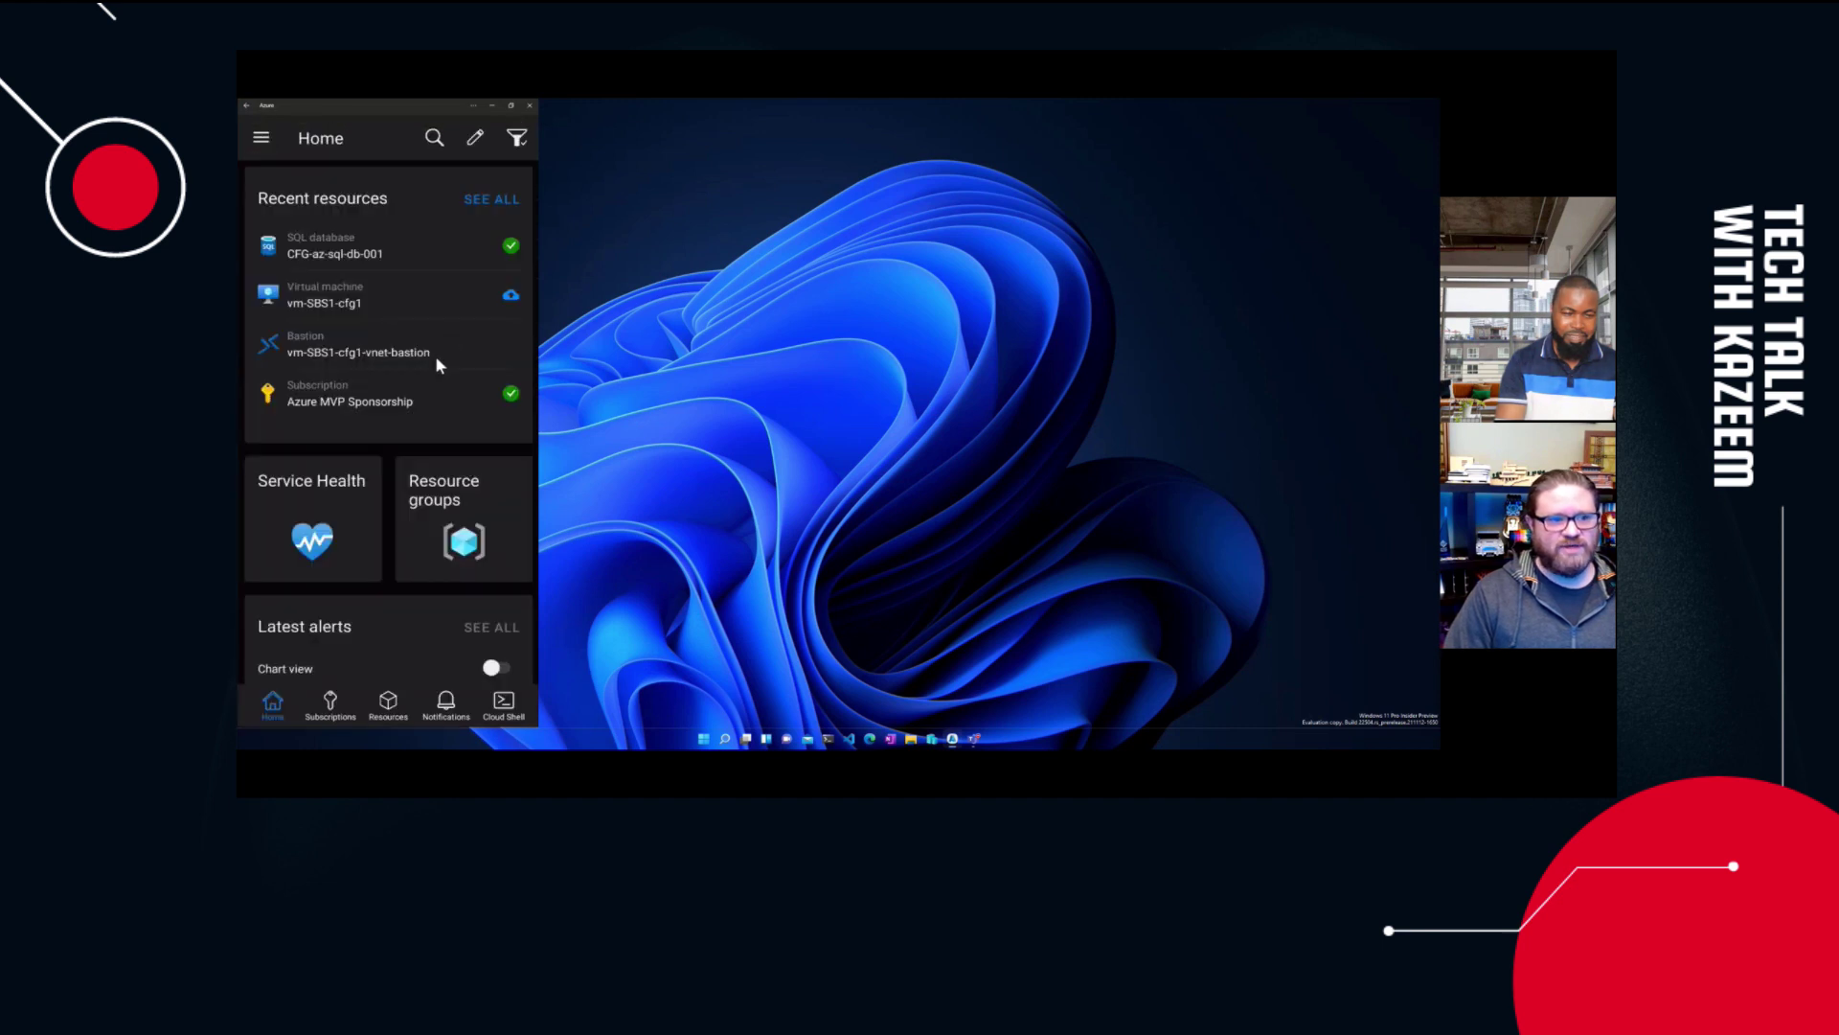
pyautogui.scroll(-2, 436, 359)
pyautogui.scroll(2, 438, 363)
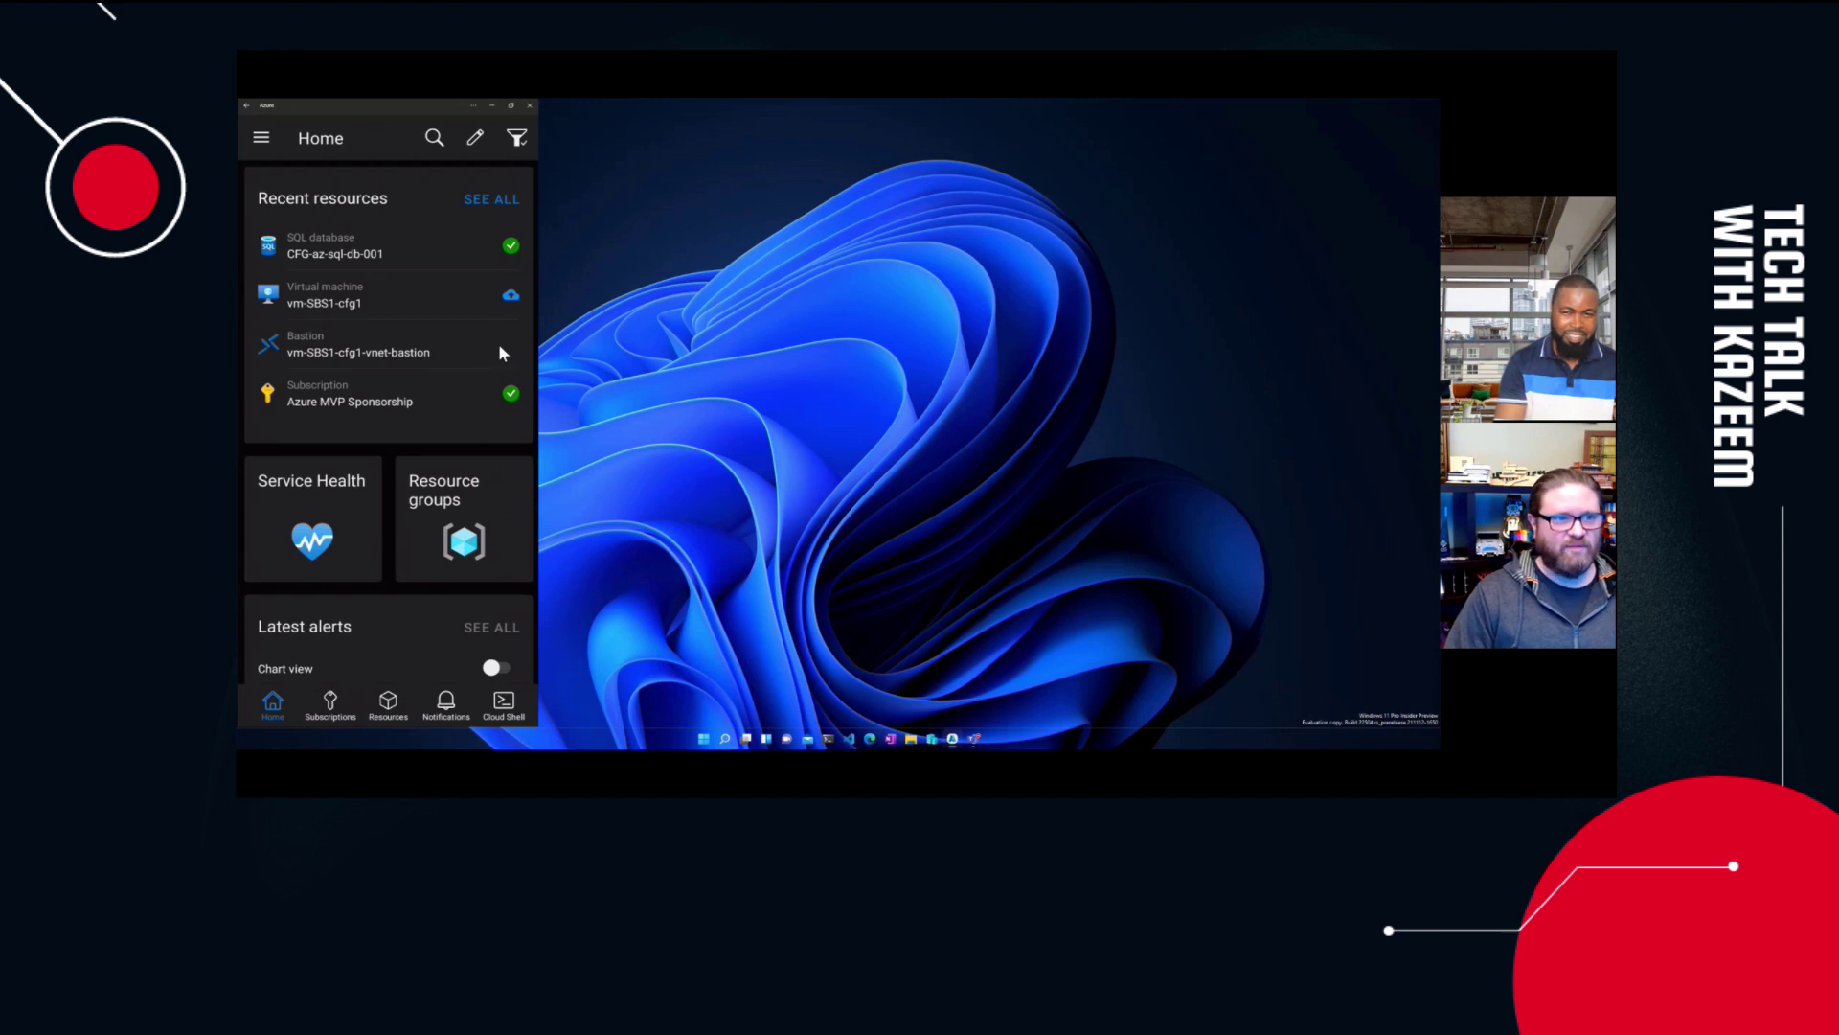
pyautogui.scroll(-6, 435, 416)
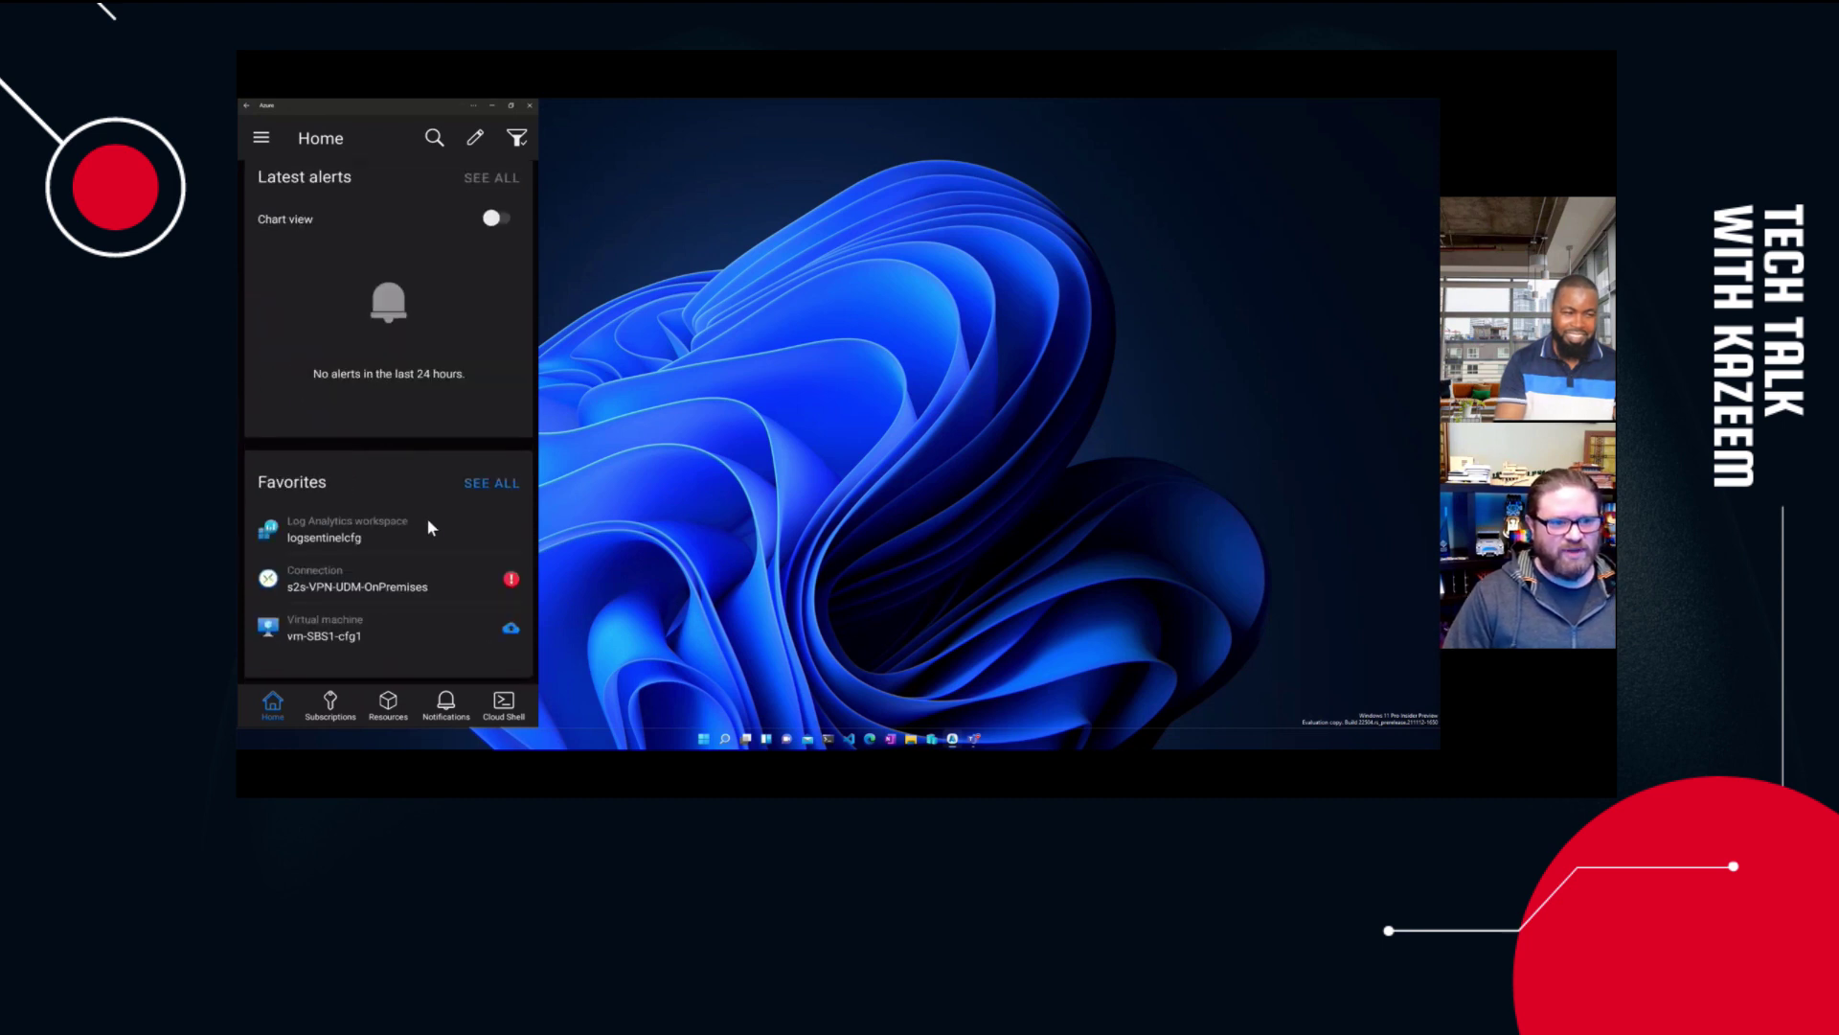
# - Customize Home so that Latest alerts comes first and the Azure services section is shown again
pyautogui.click(476, 139)
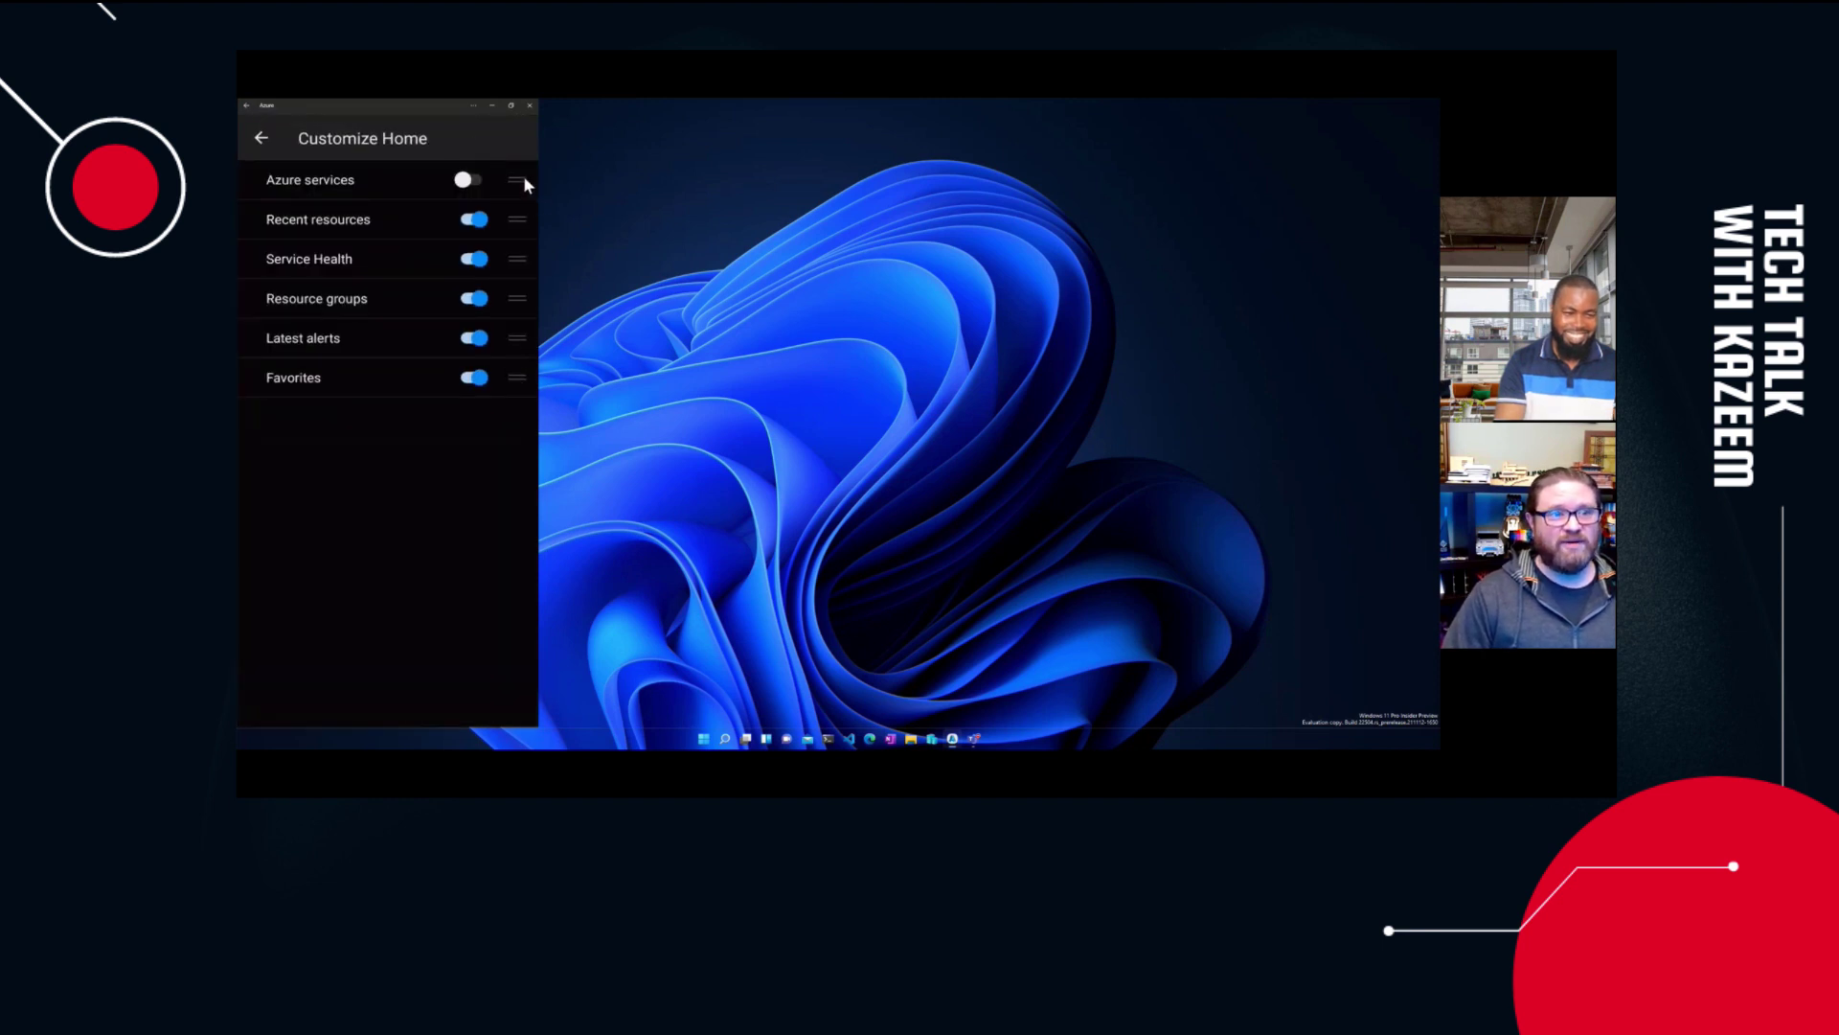
pyautogui.moveTo(519, 325); pyautogui.dragTo(514, 179)
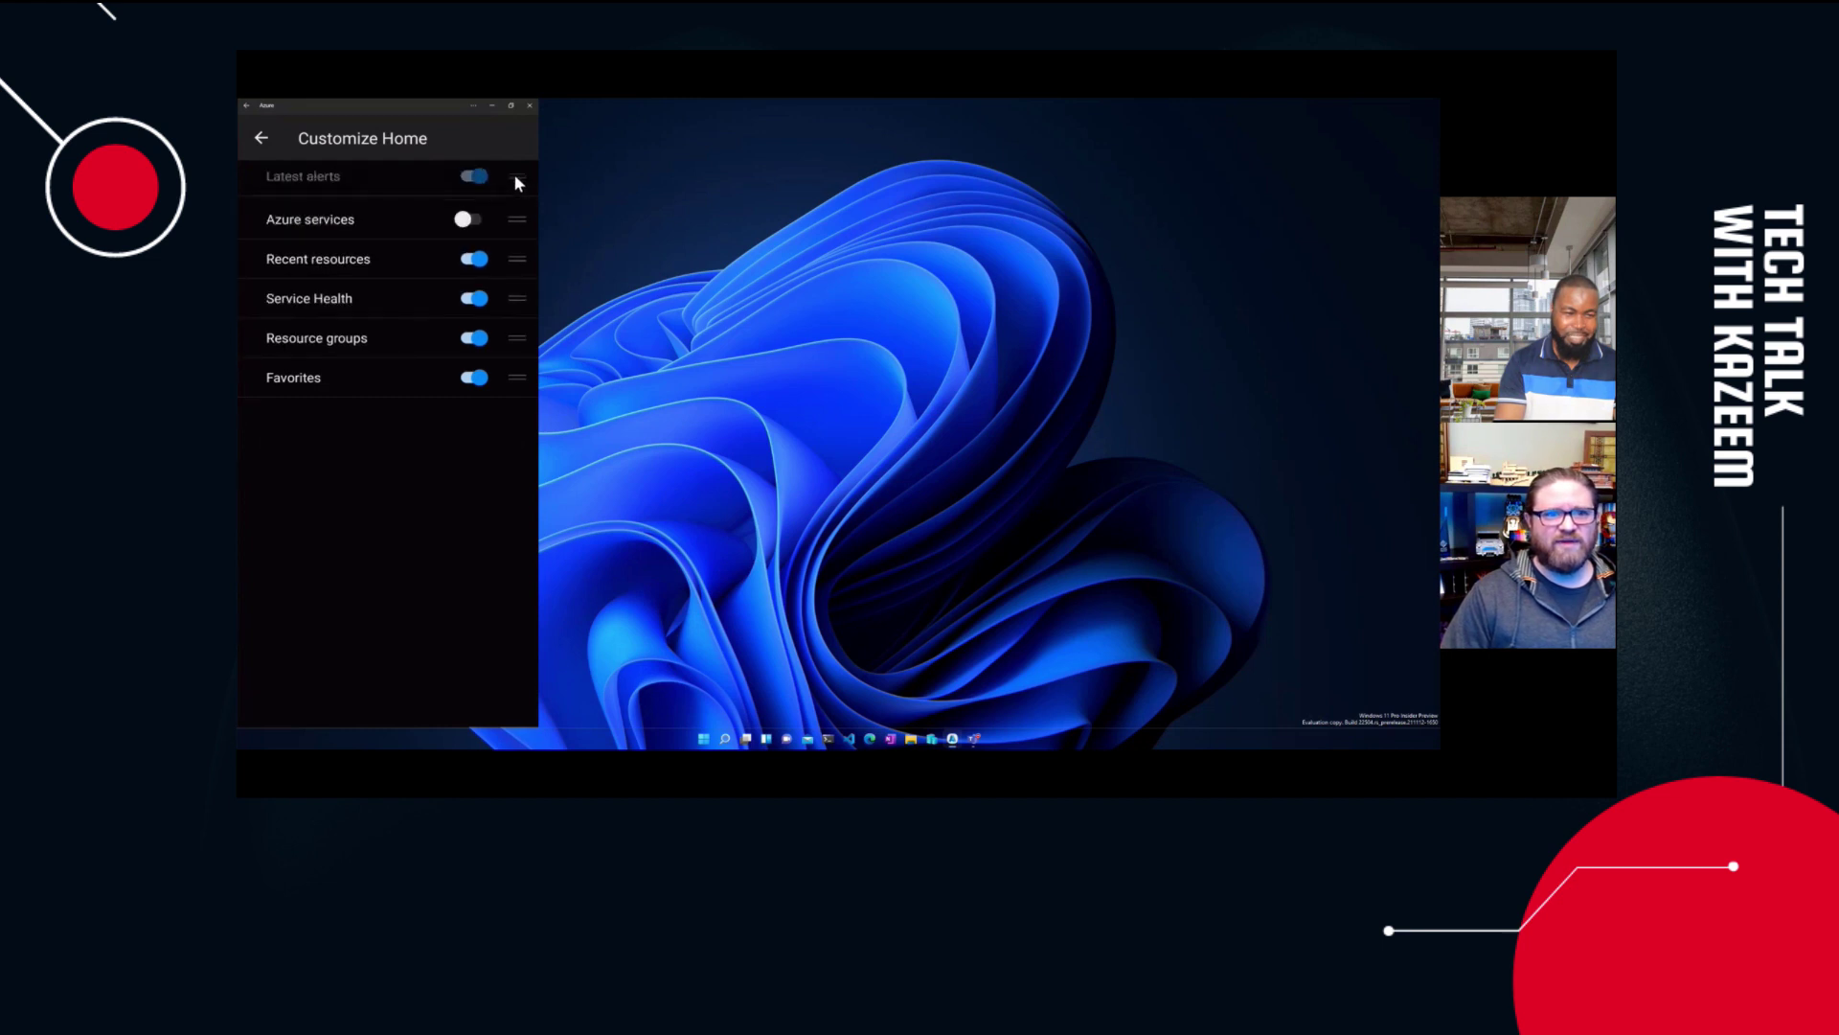
pyautogui.click(475, 219)
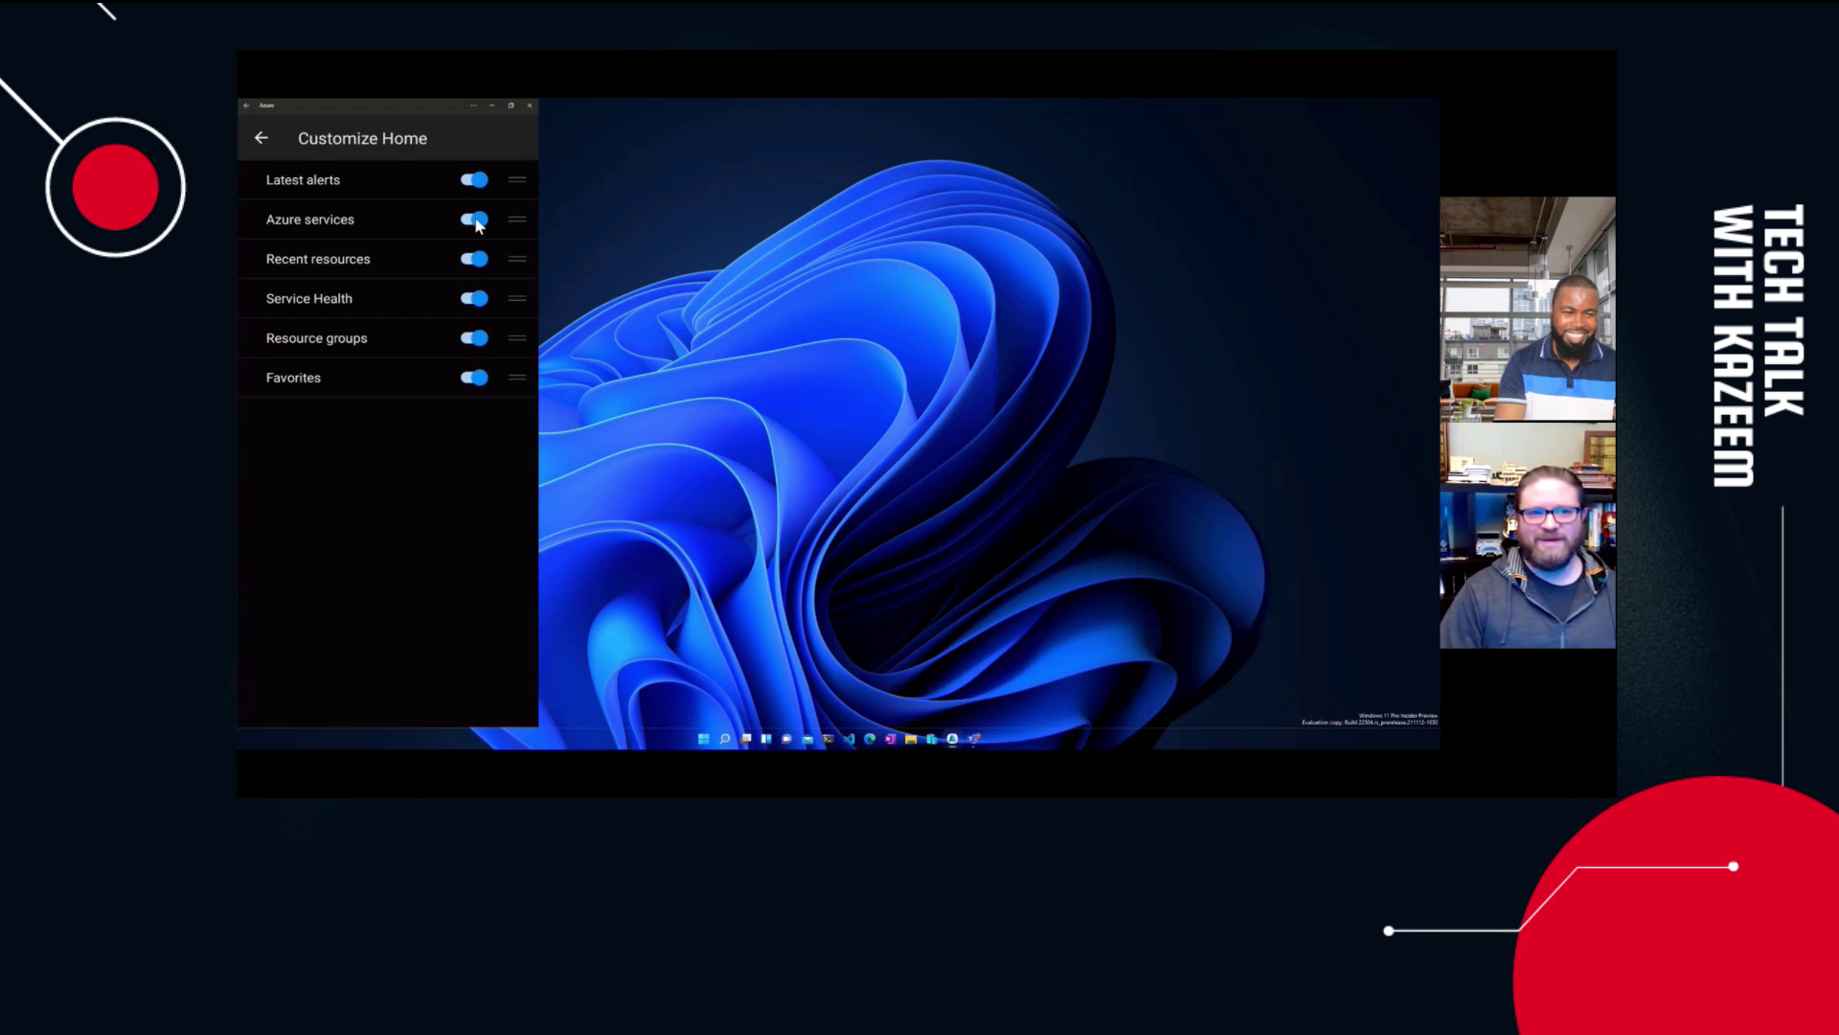
pyautogui.click(261, 140)
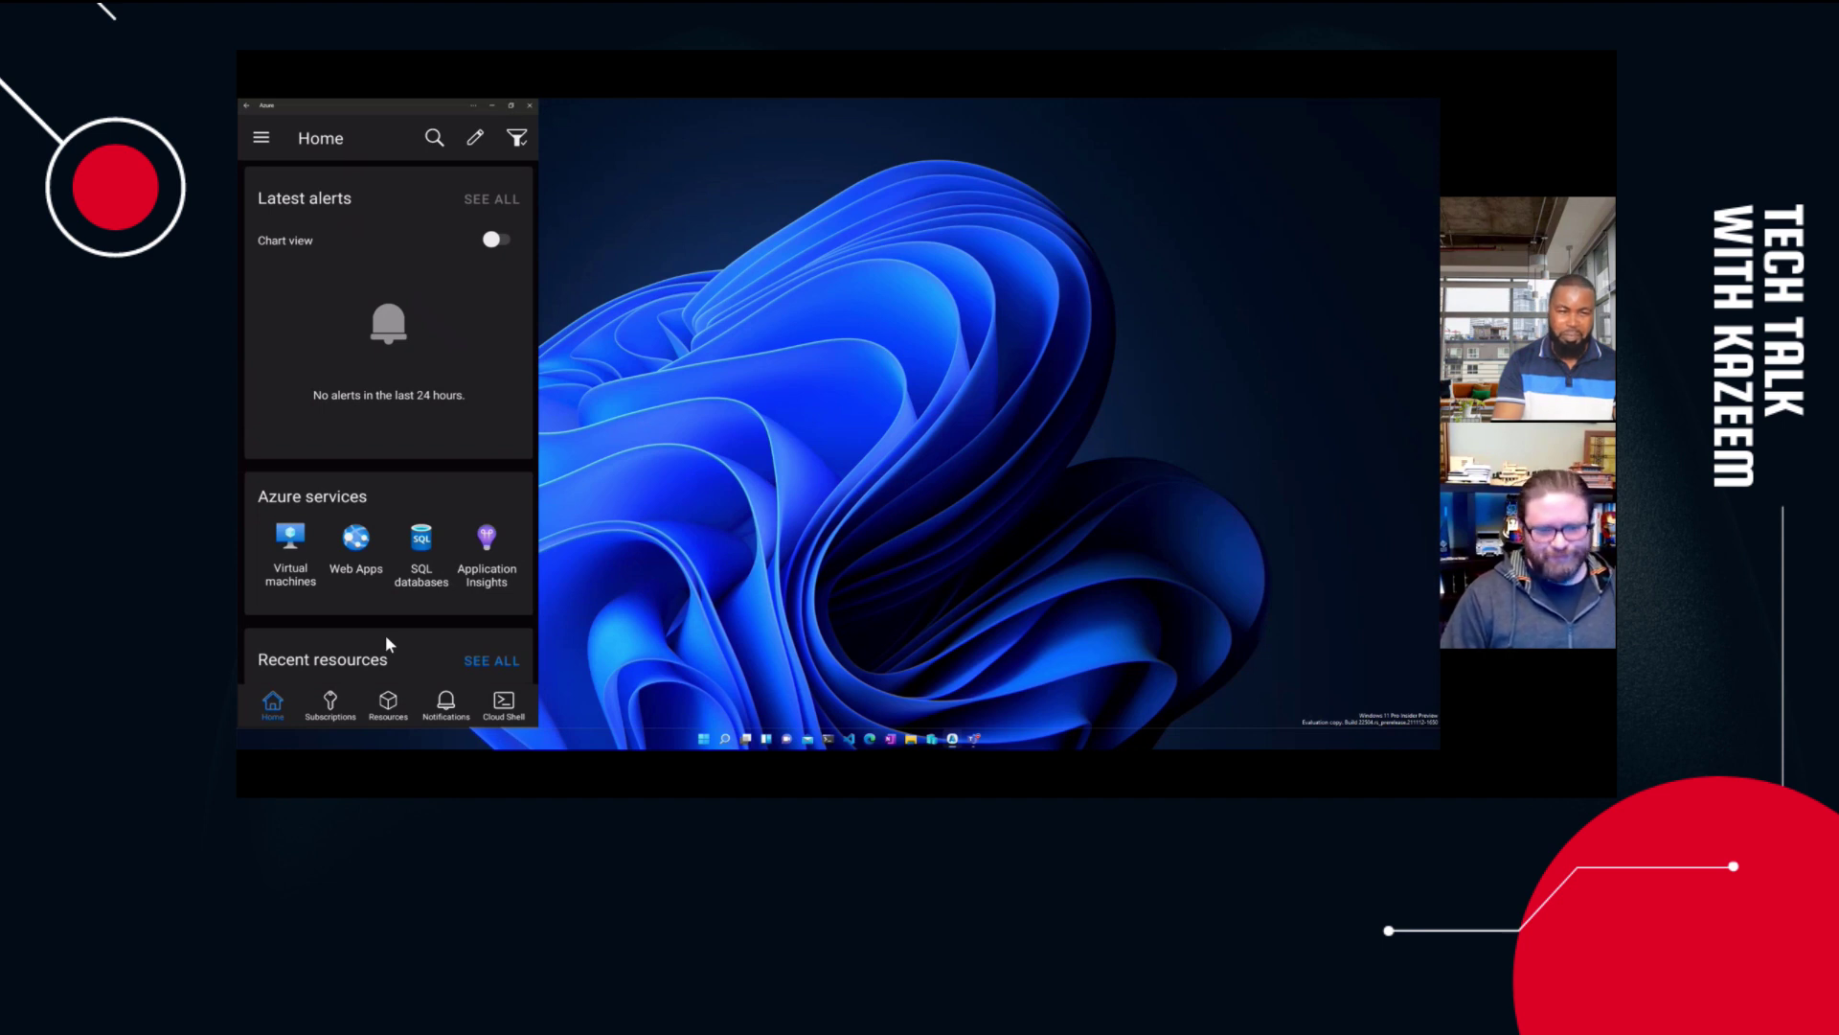
pyautogui.scroll(-2, 405, 613)
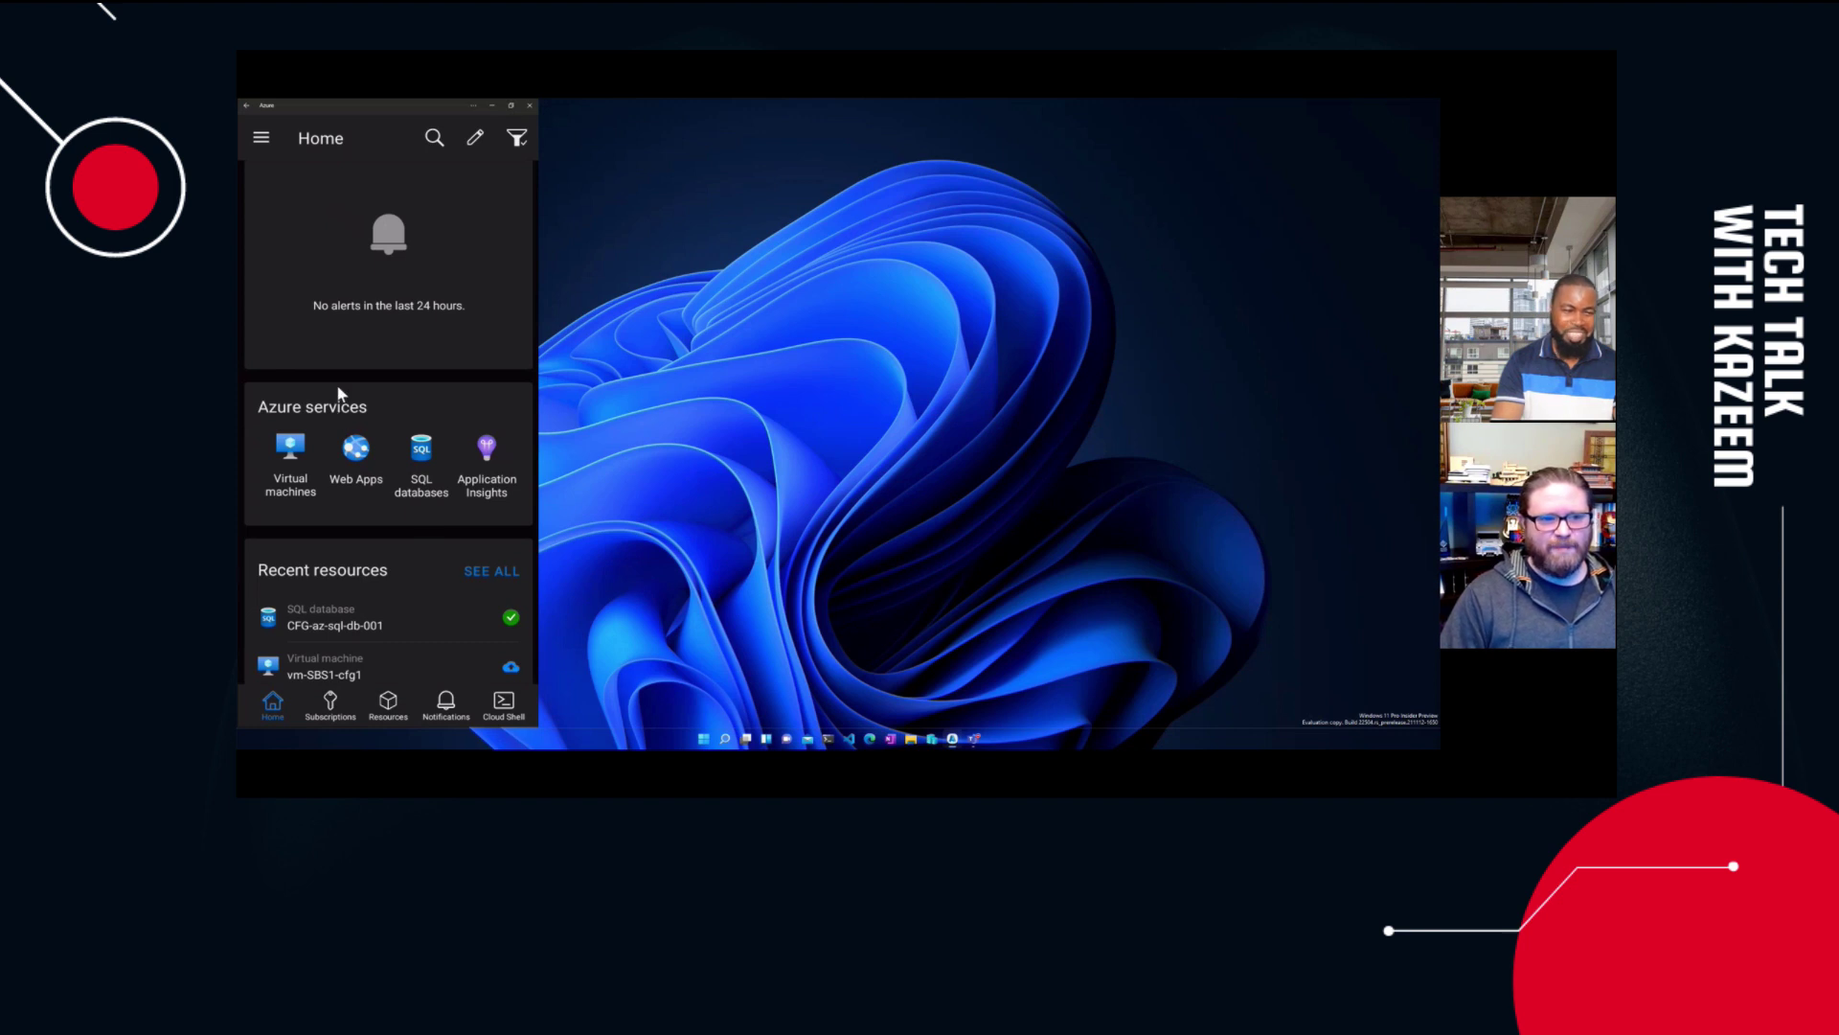
# - View the alerts under Notifications and restart the timed-out Cloud Shell session in PowerShell
pyautogui.click(445, 709)
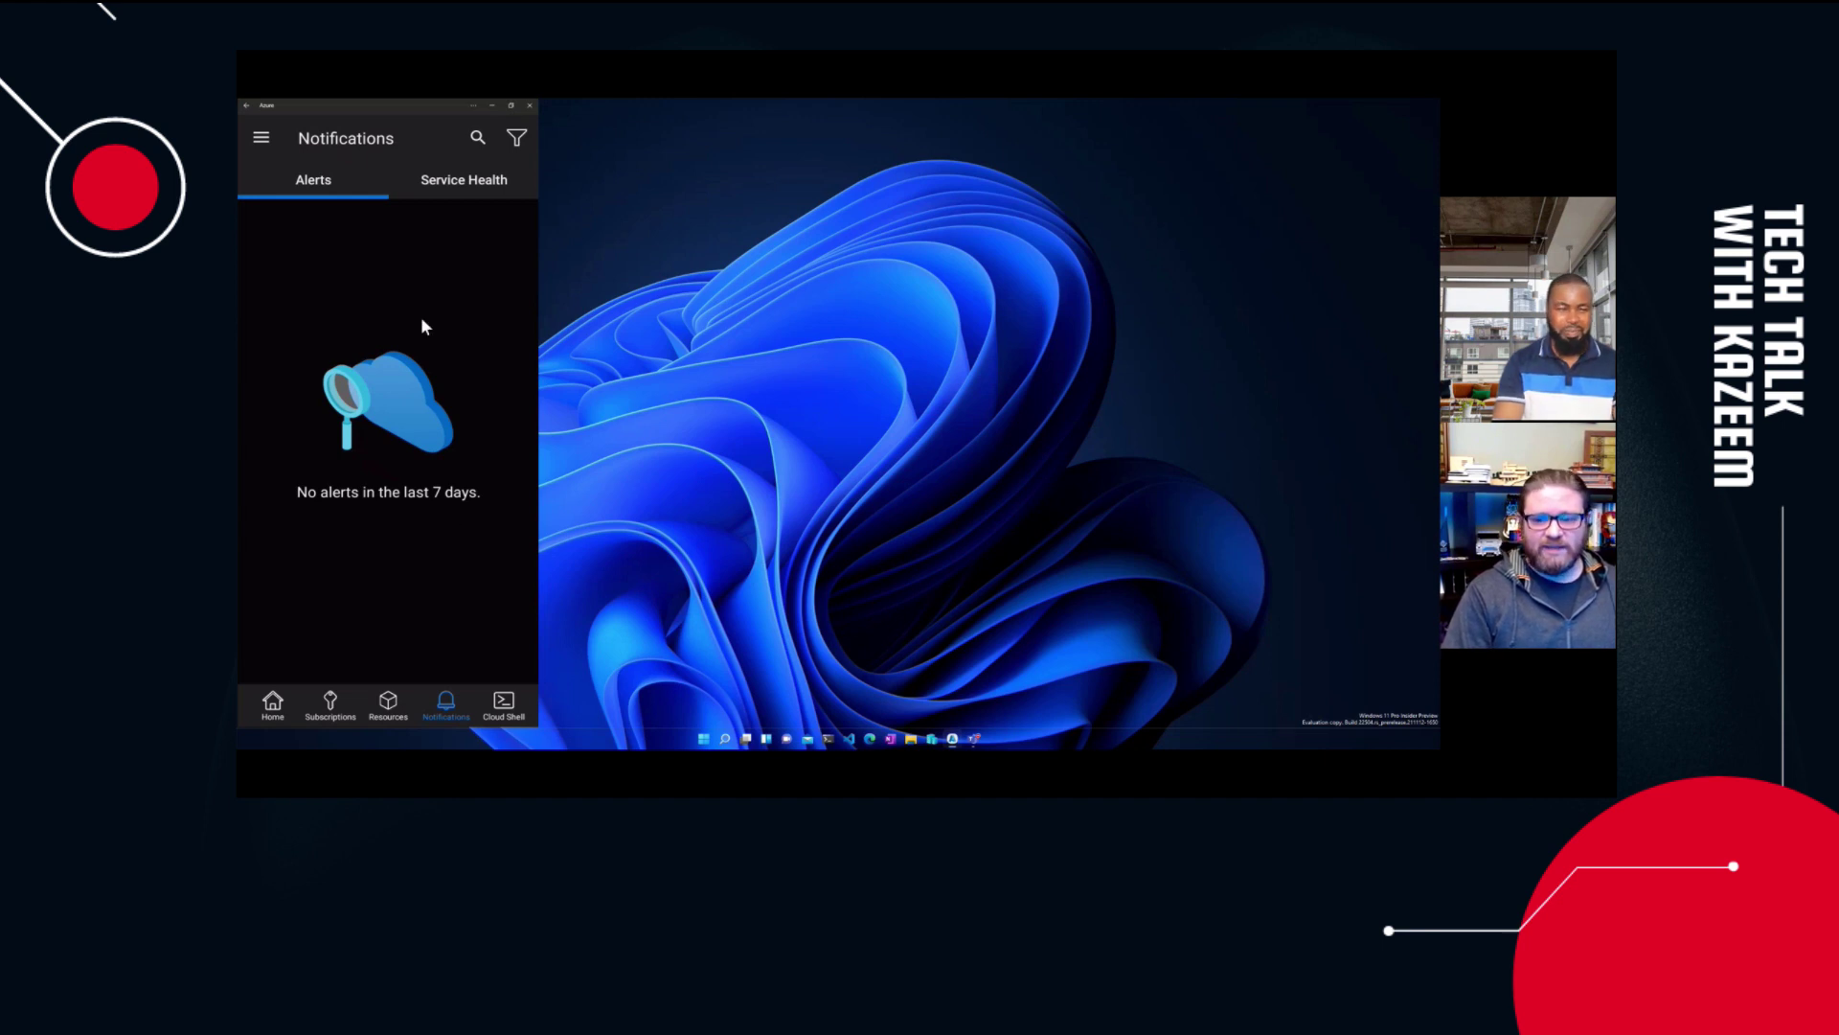
pyautogui.click(504, 704)
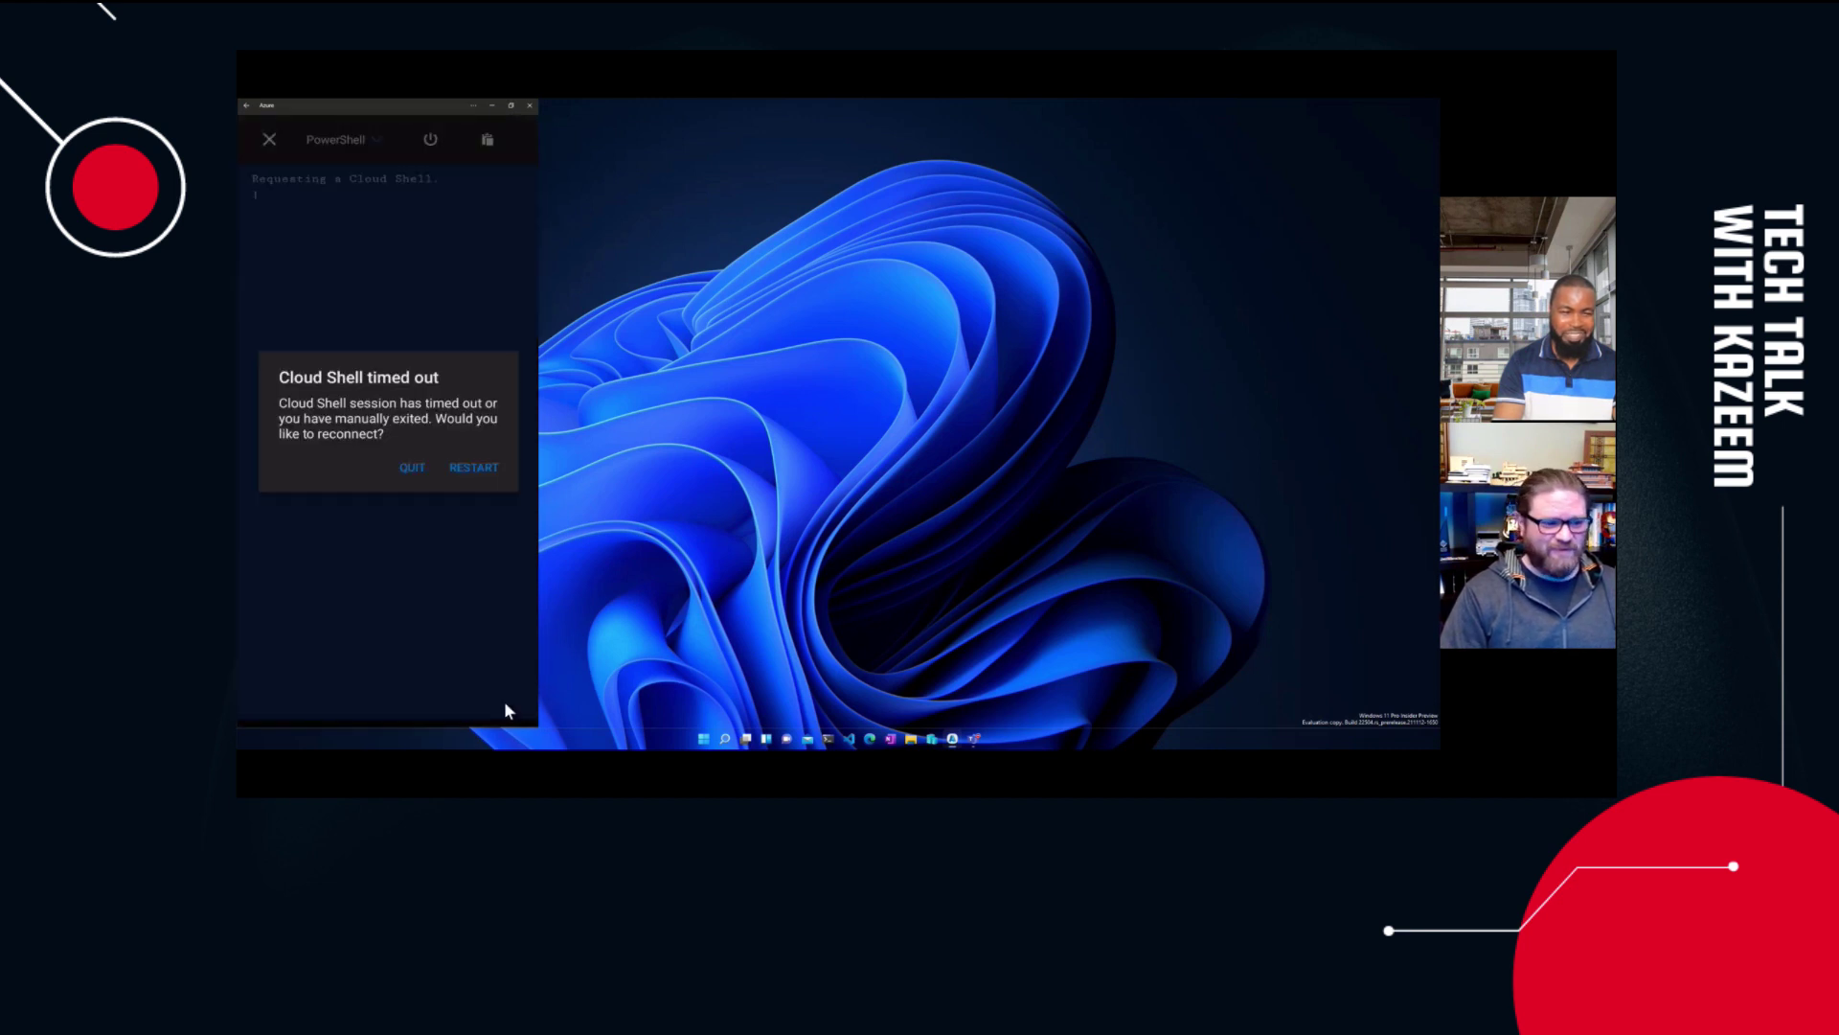
pyautogui.click(479, 468)
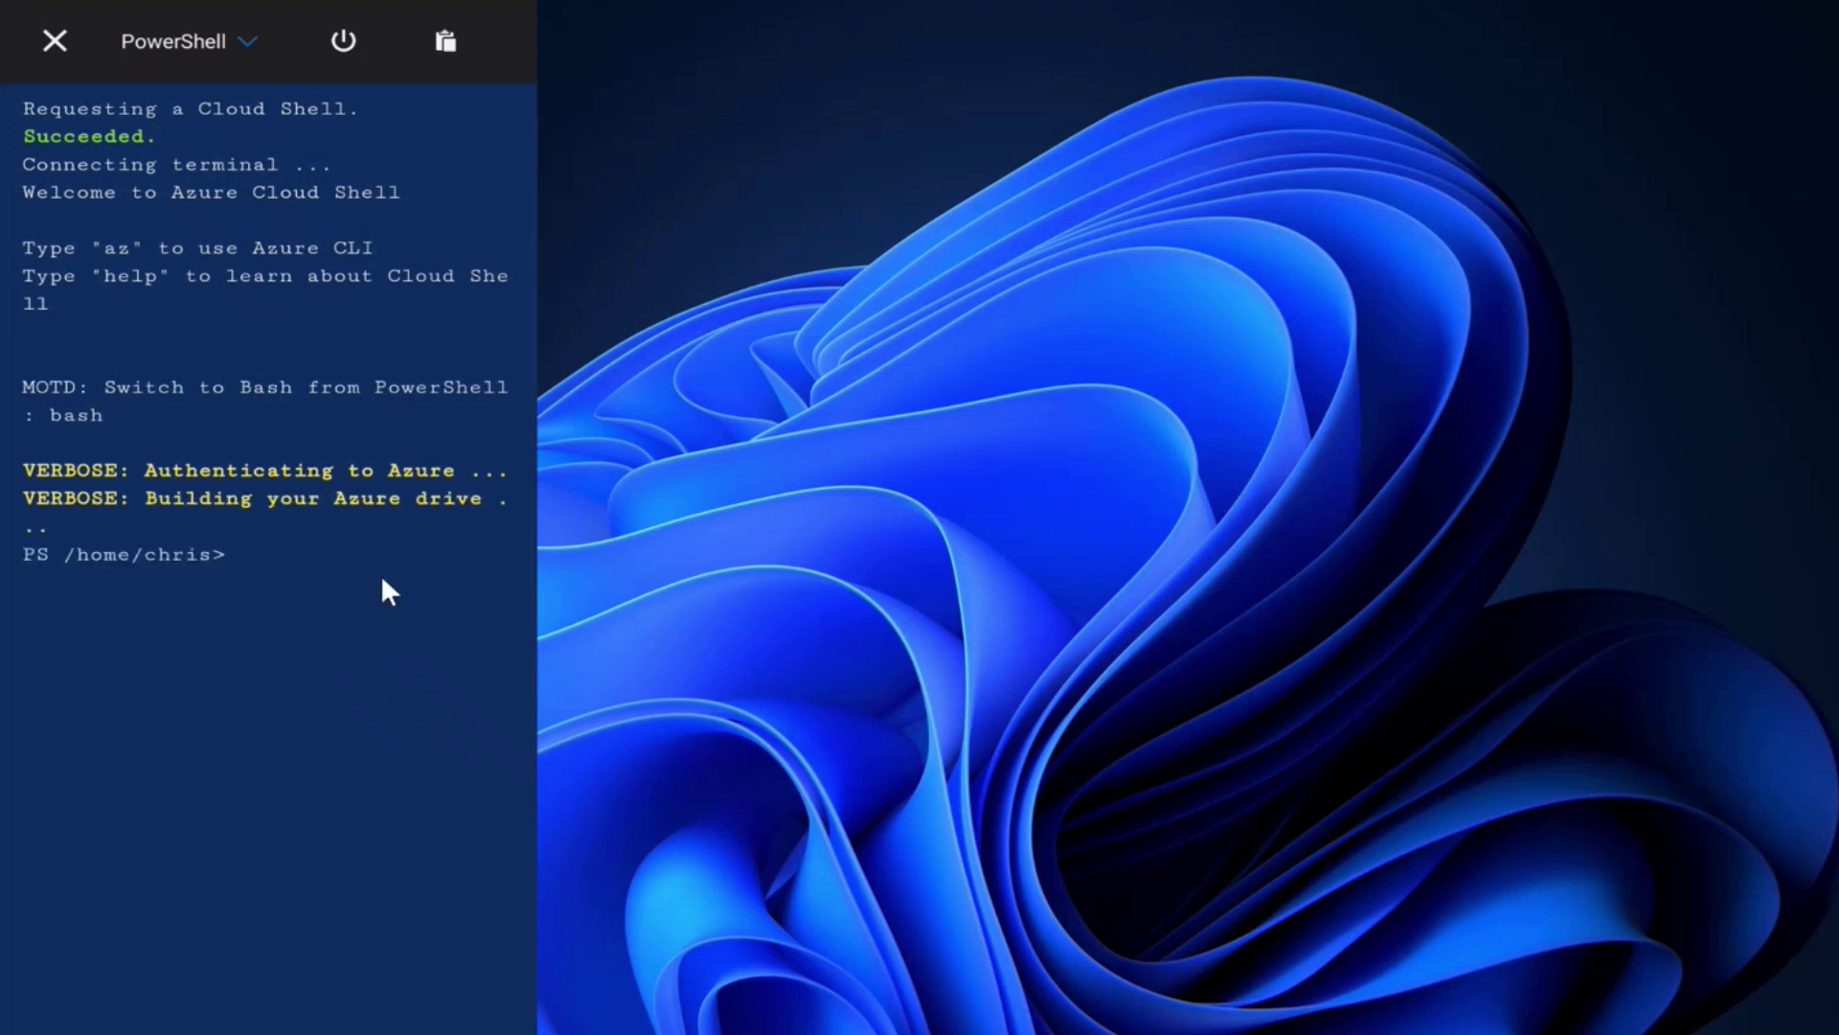
# - Run "az vm list" in Cloud Shell, look through the virtual machine details in its output, and close the shell
pyautogui.write('az vm list')
pyautogui.press('Return')
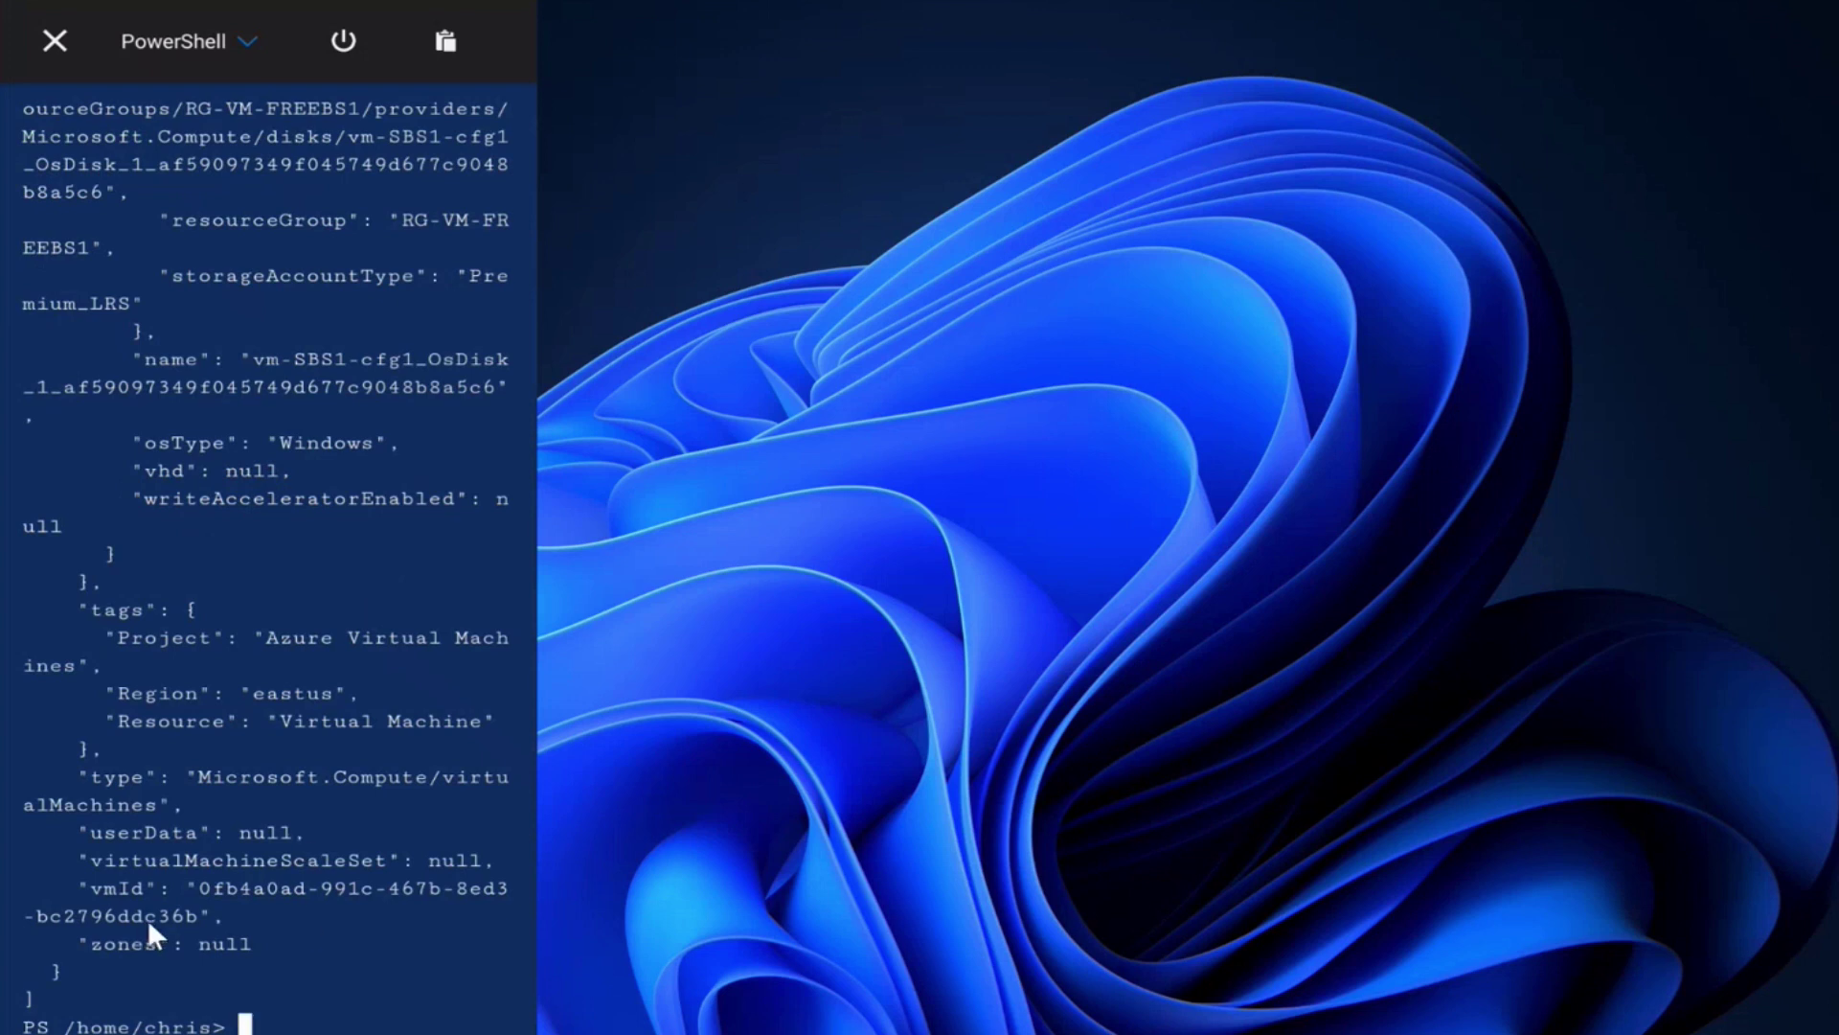
pyautogui.scroll(3, 296, 880)
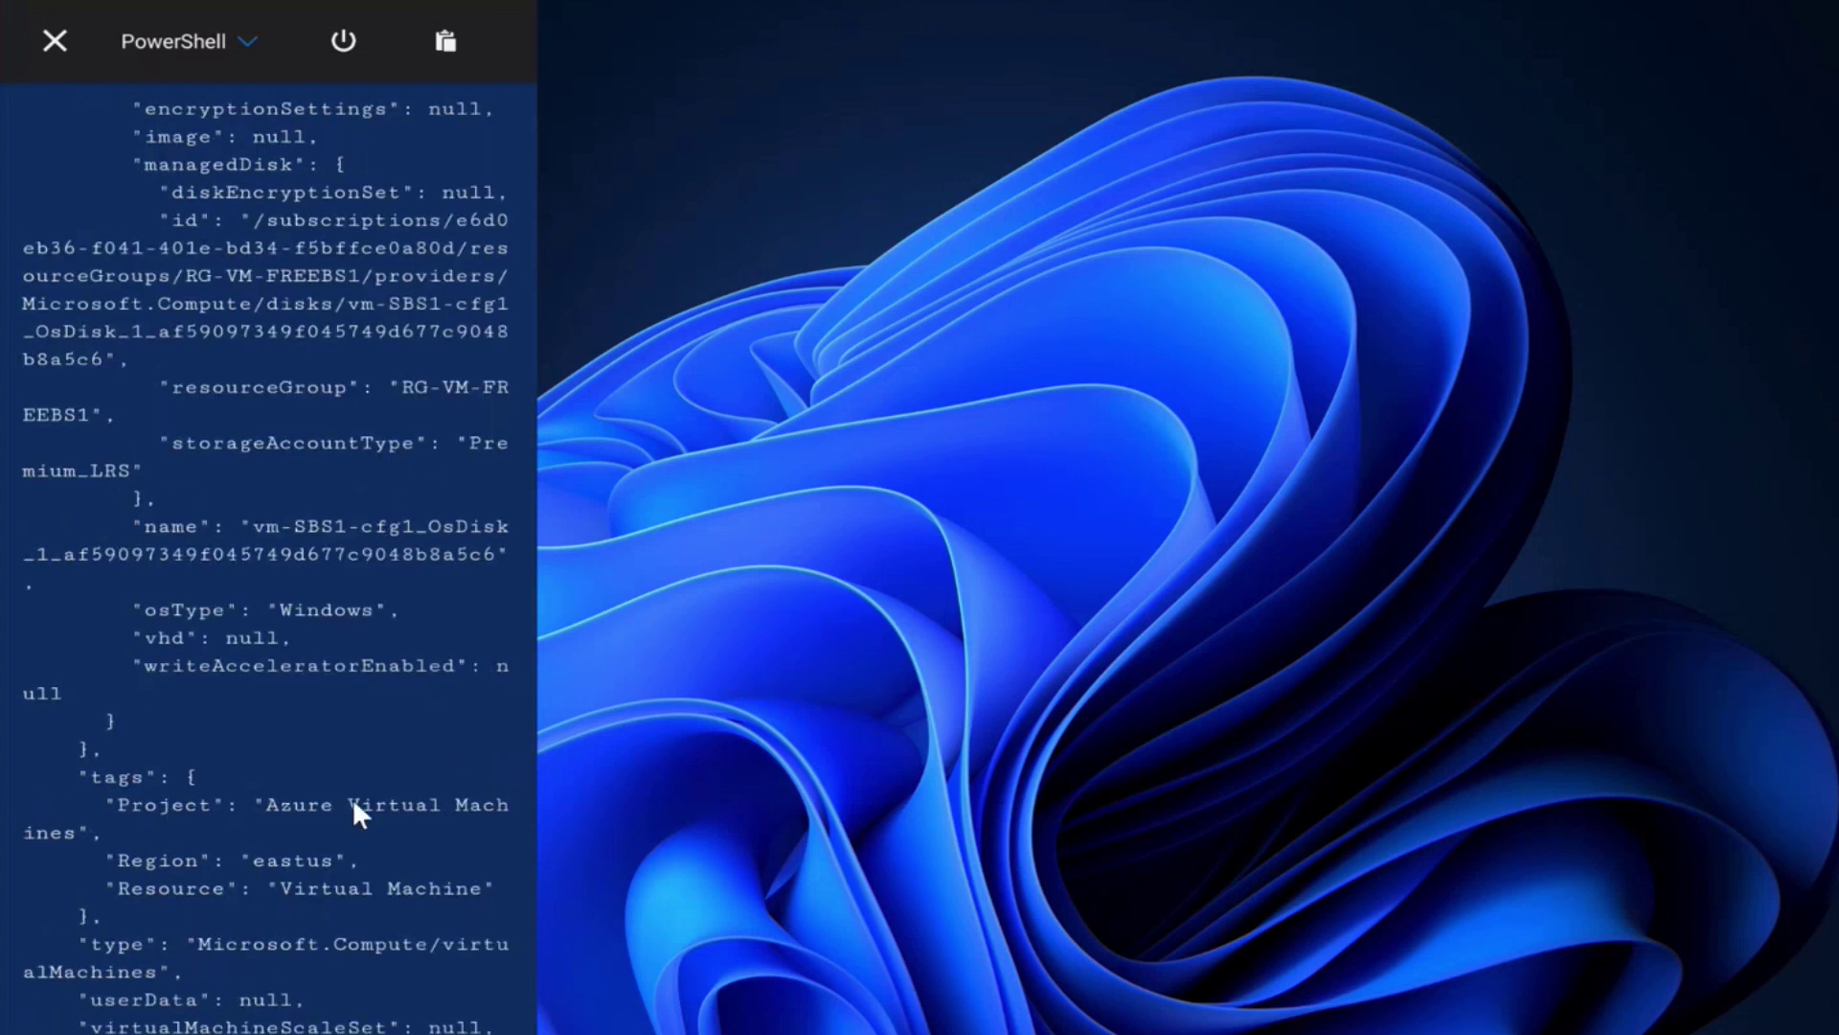
pyautogui.scroll(6, 353, 805)
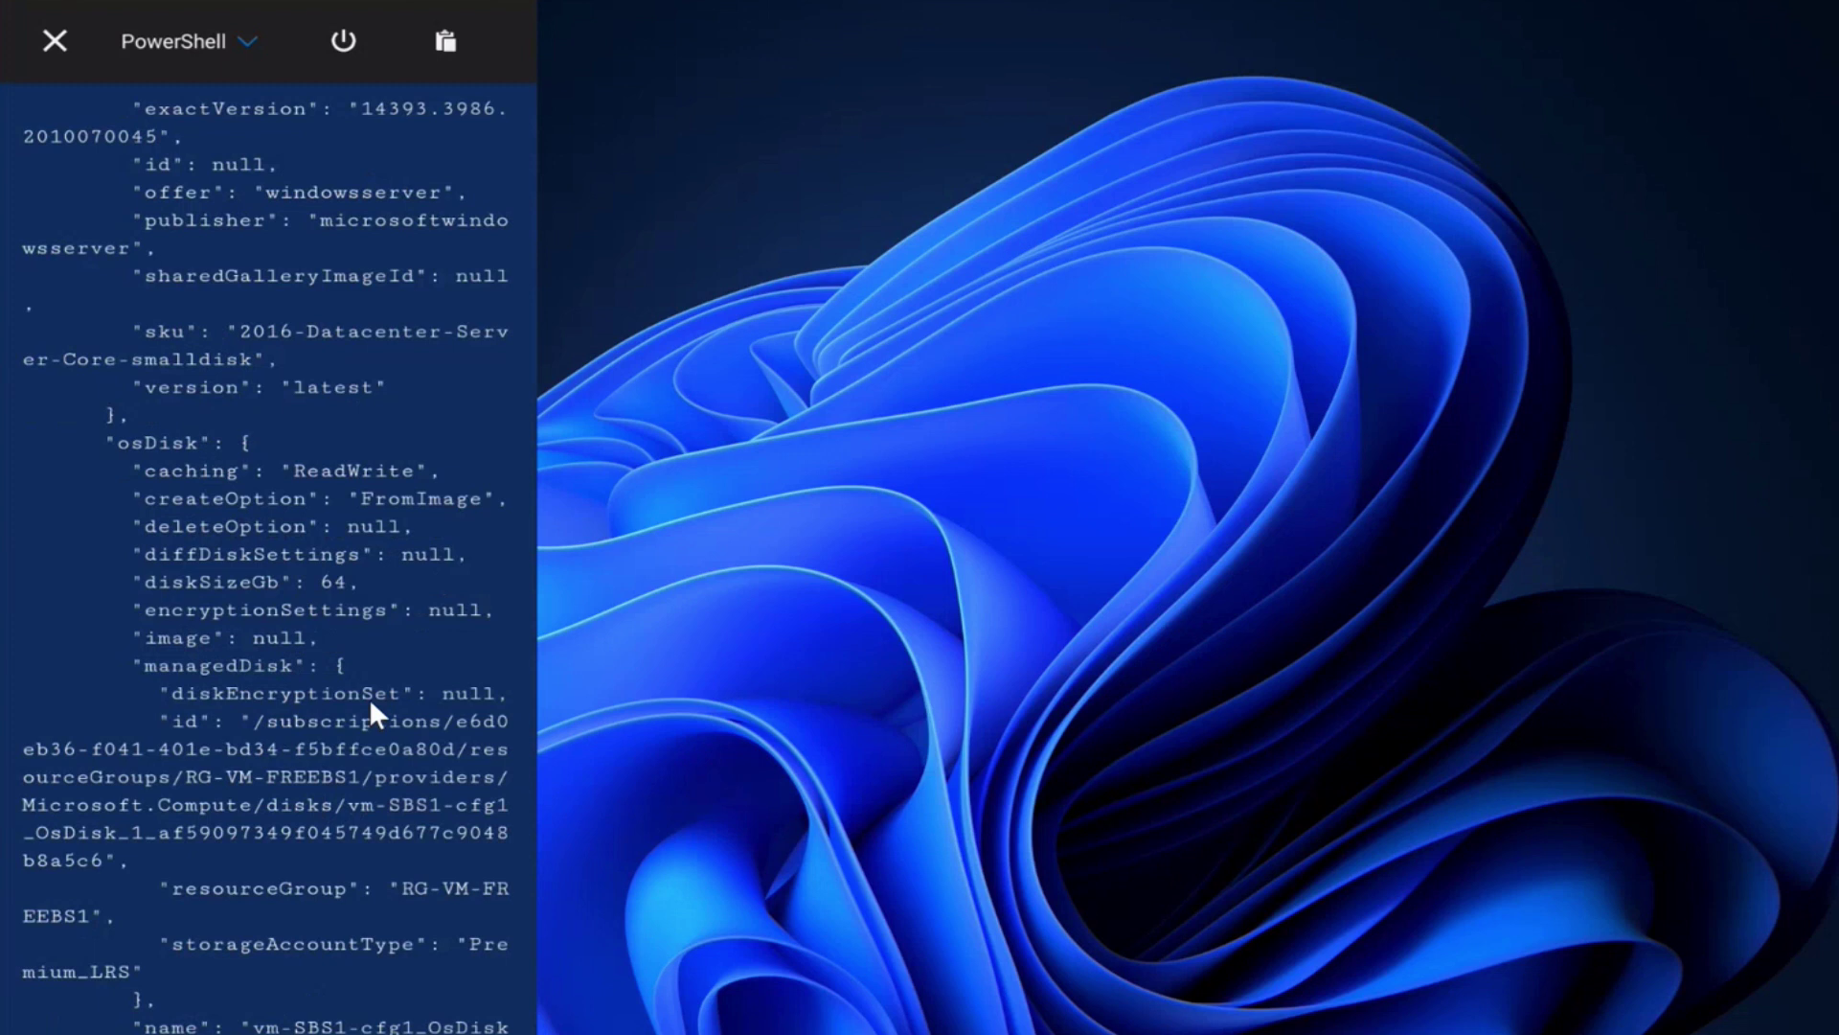
pyautogui.scroll(15, 370, 704)
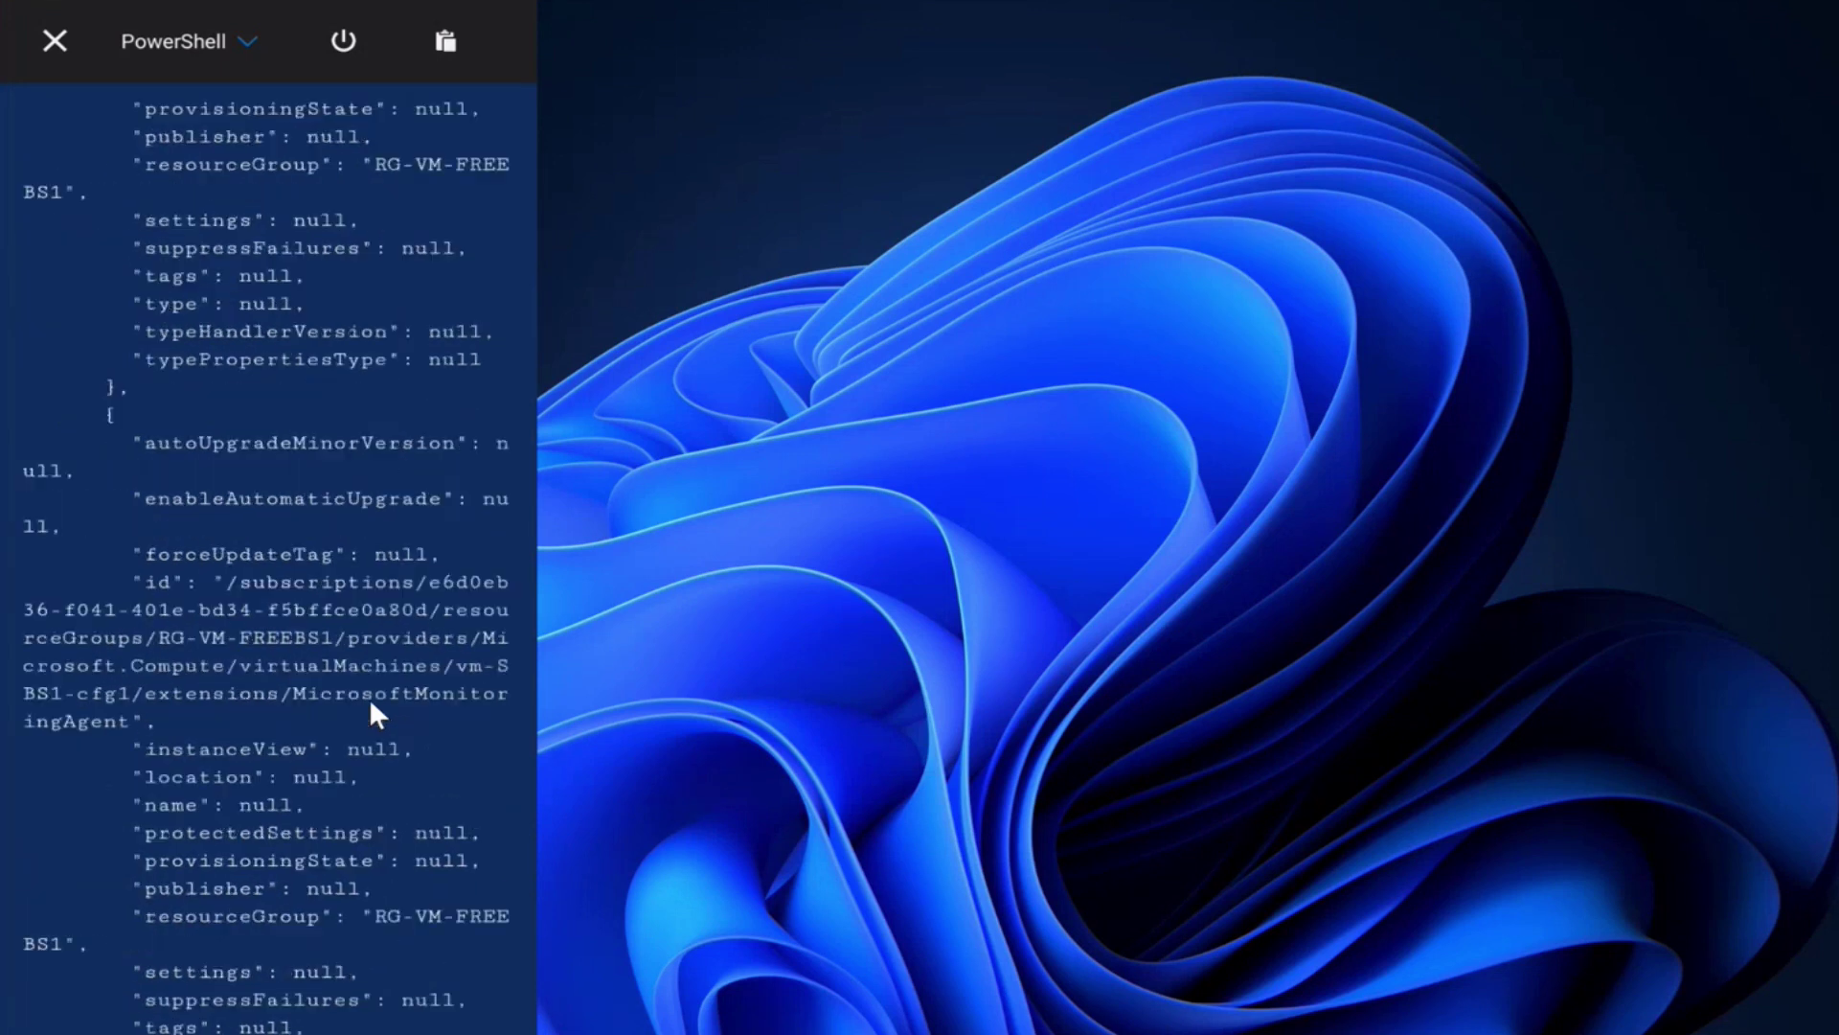
pyautogui.scroll(1, 371, 704)
pyautogui.scroll(-6, 371, 707)
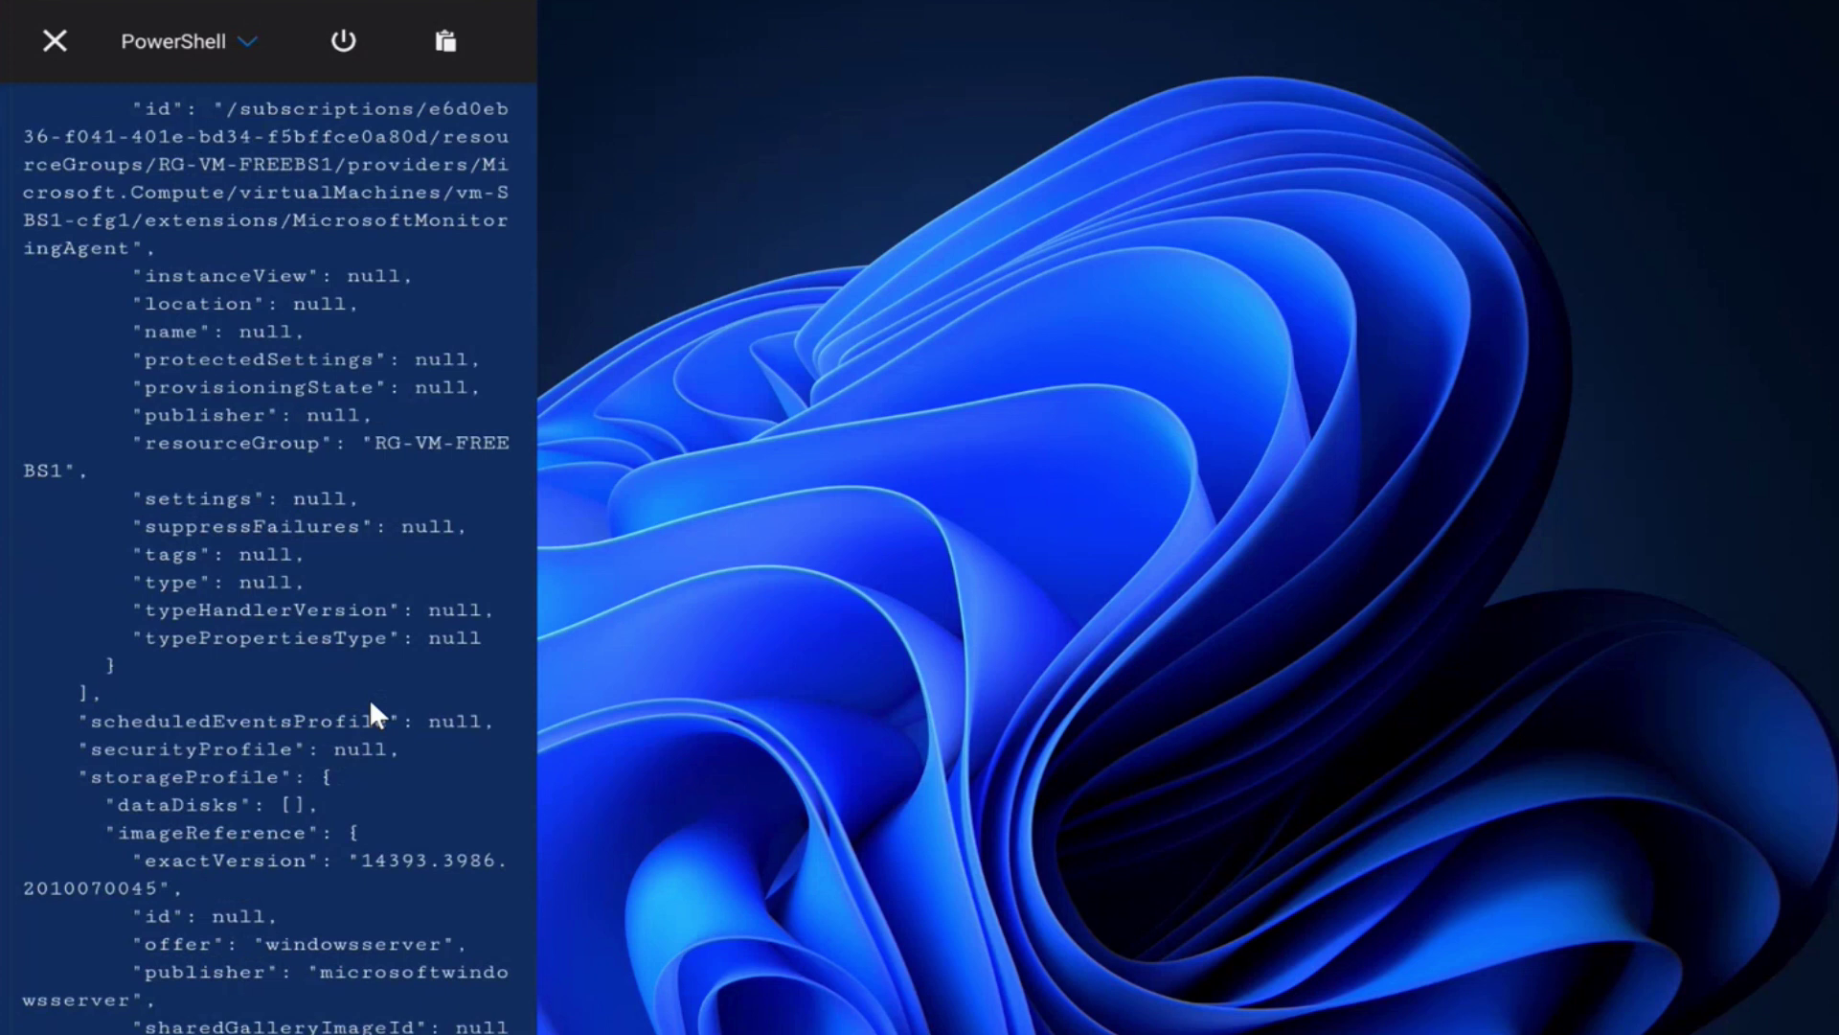
pyautogui.scroll(-15, 370, 697)
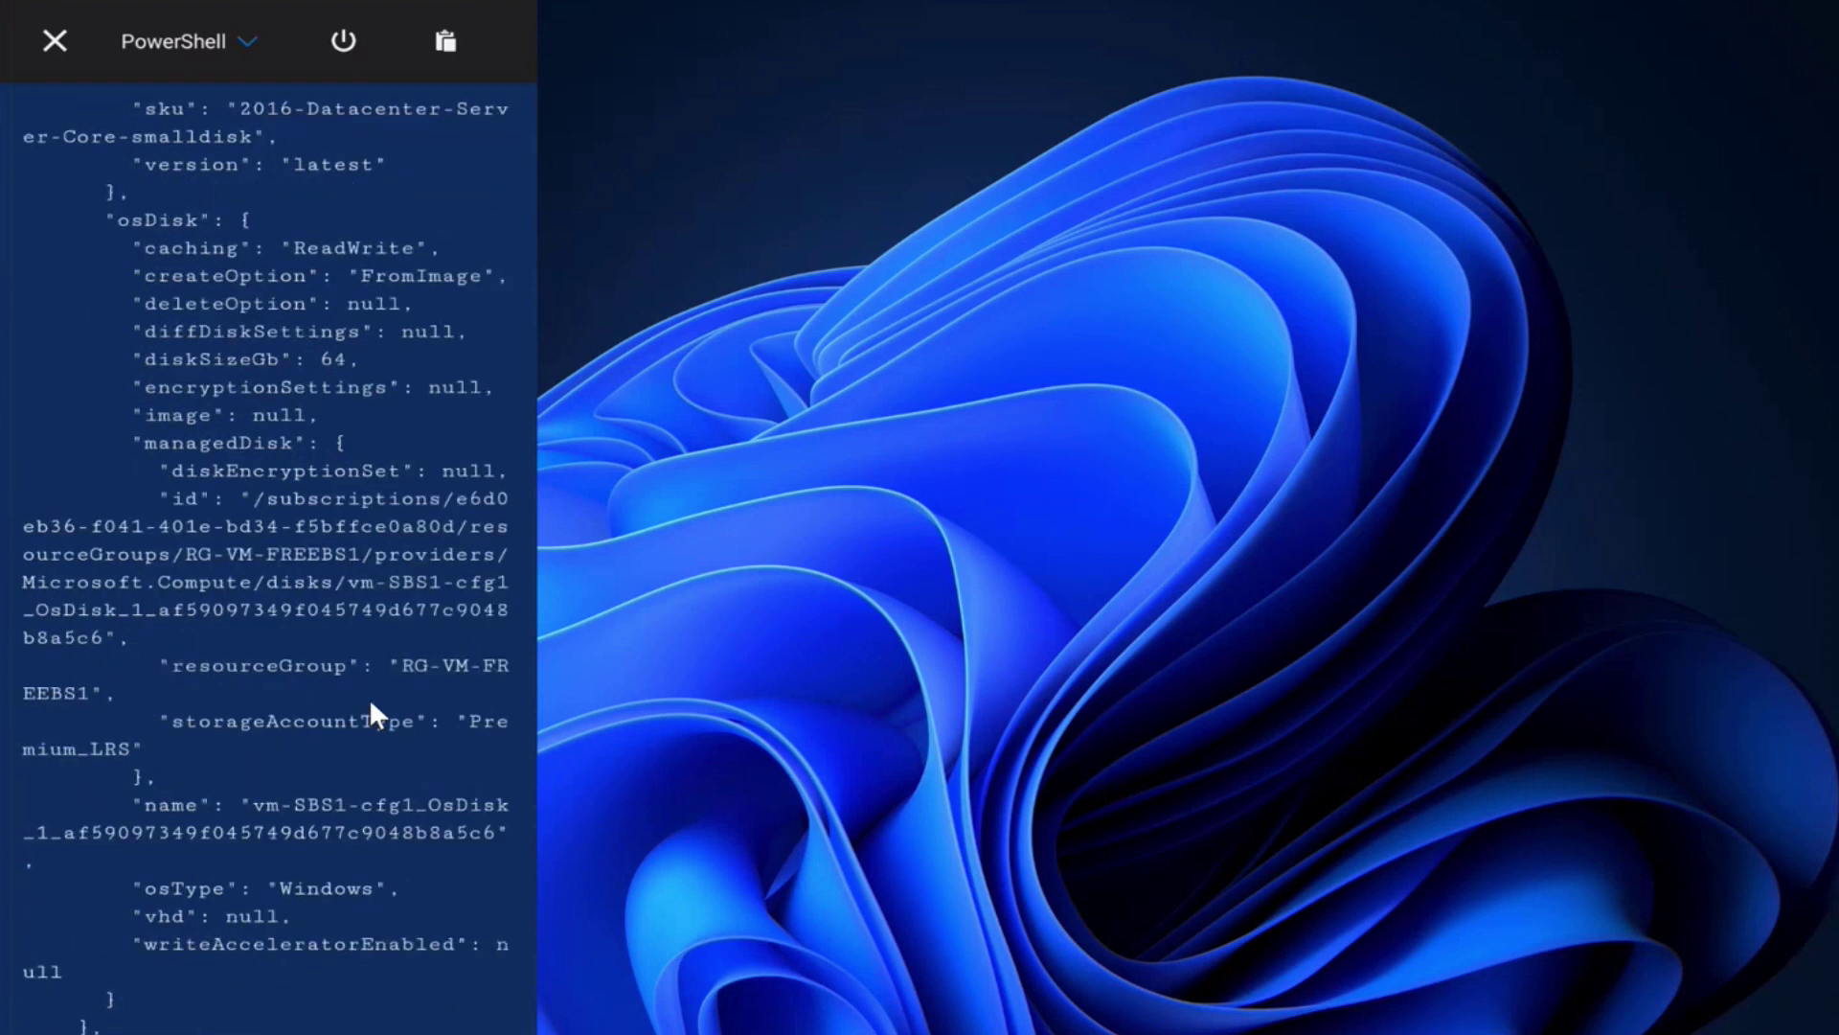
pyautogui.click(55, 41)
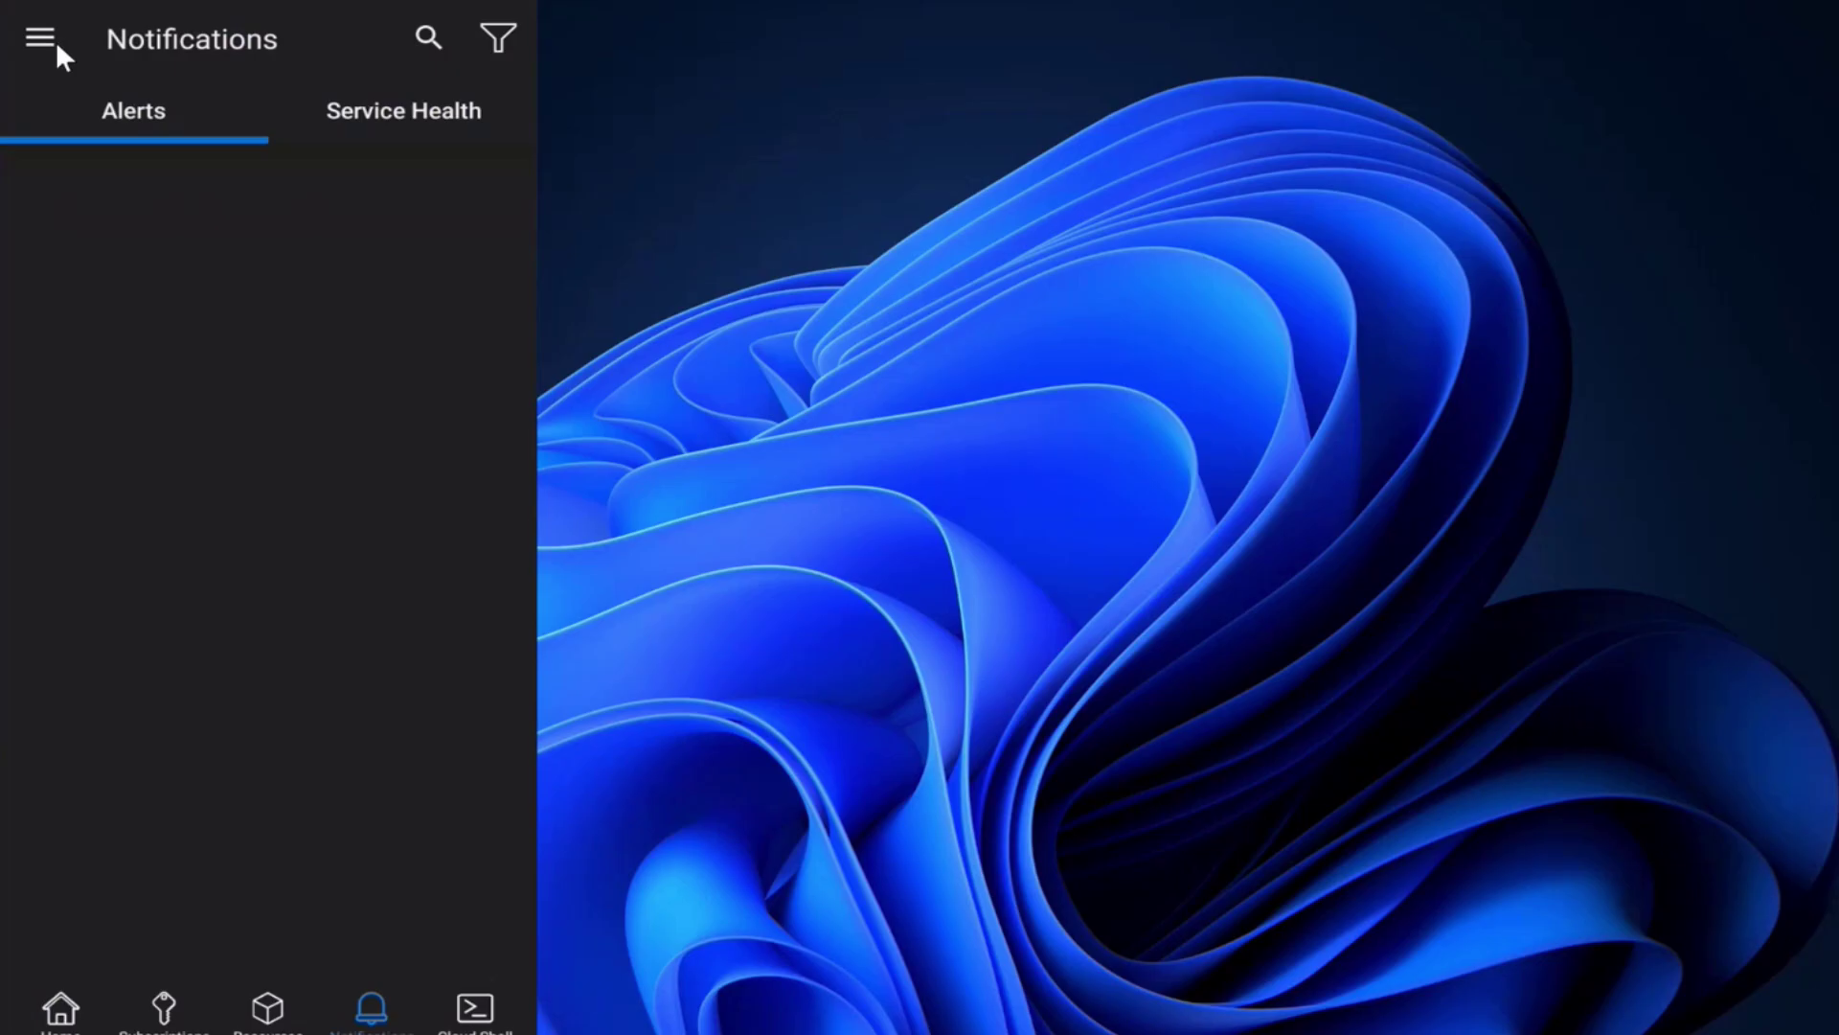